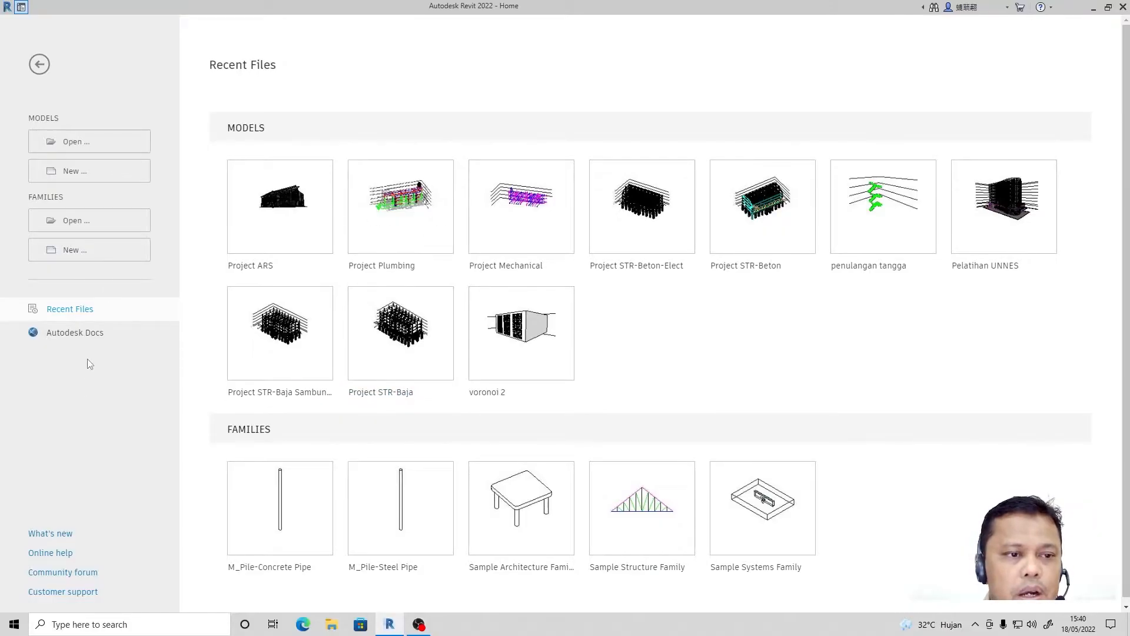
Step: Create a new project from the Electrical Template
{"action": "left_click", "coordinate": [65, 172]}
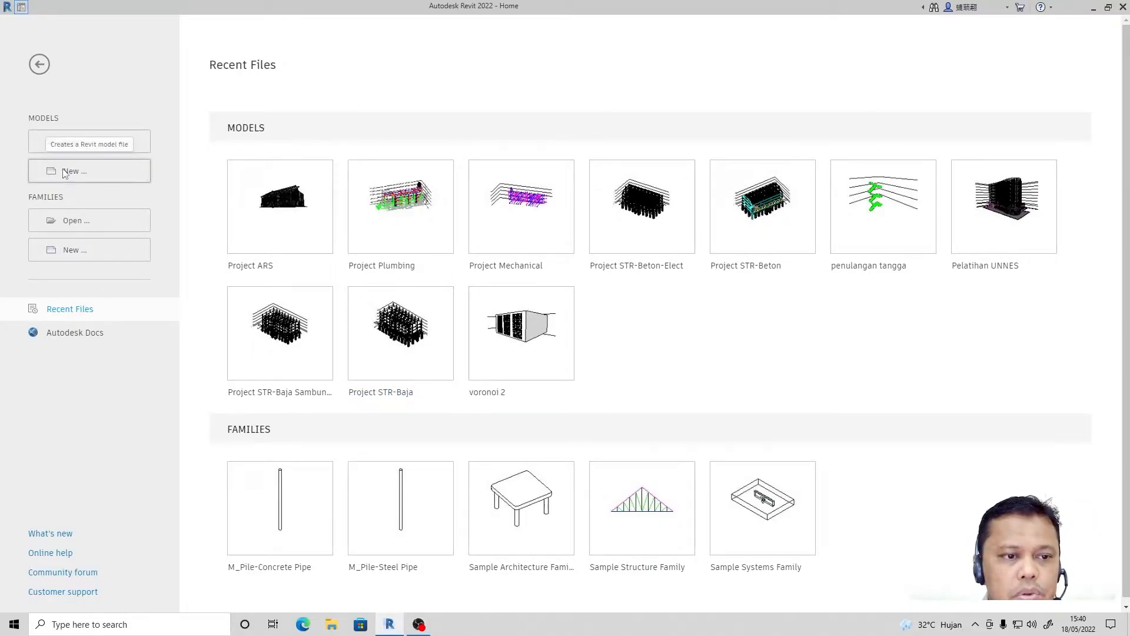
{"action": "left_click", "coordinate": [604, 287]}
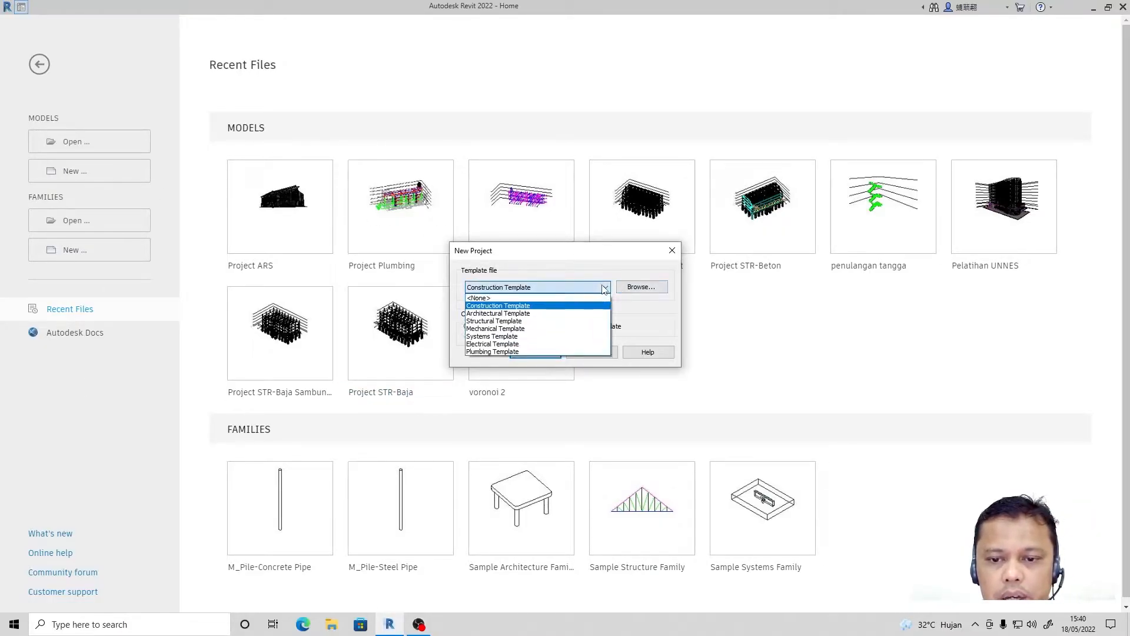
{"action": "left_click", "coordinate": [511, 345]}
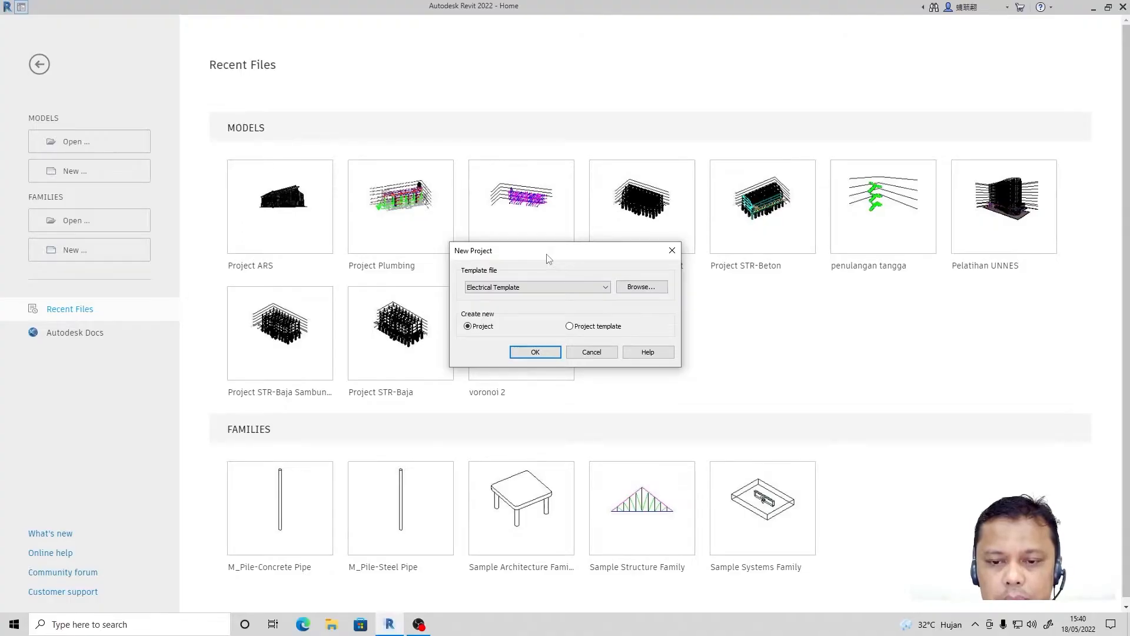
{"action": "left_click", "coordinate": [529, 356]}
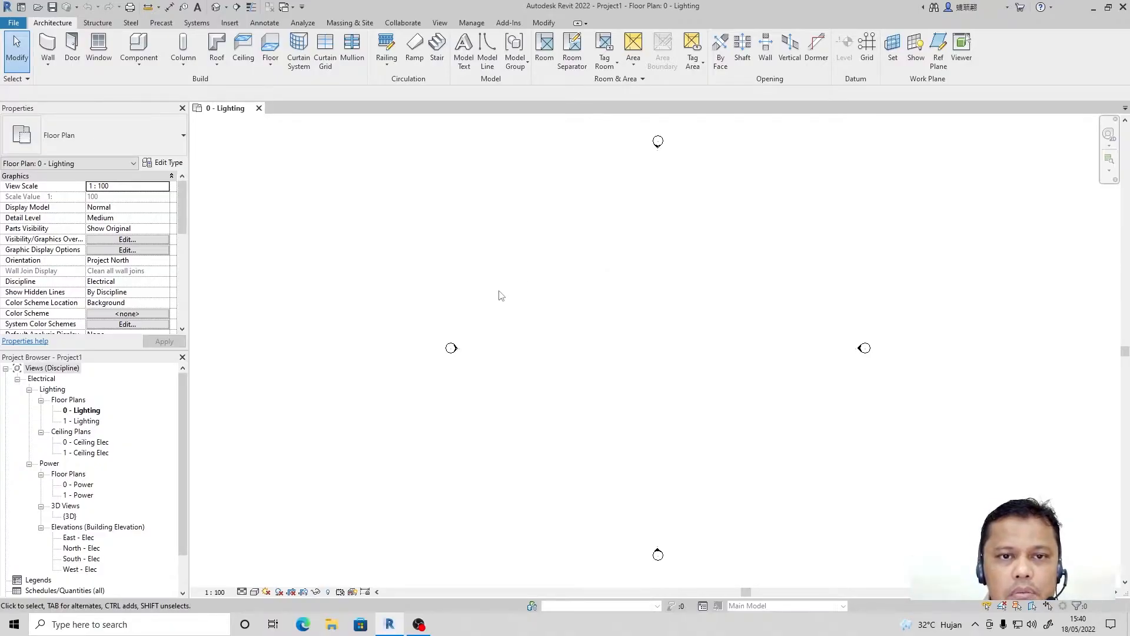
Step: Start linking a Revit model and browse to the Mata Kuliah BIM Lanjut folder on drive D:
{"action": "left_click", "coordinate": [232, 24]}
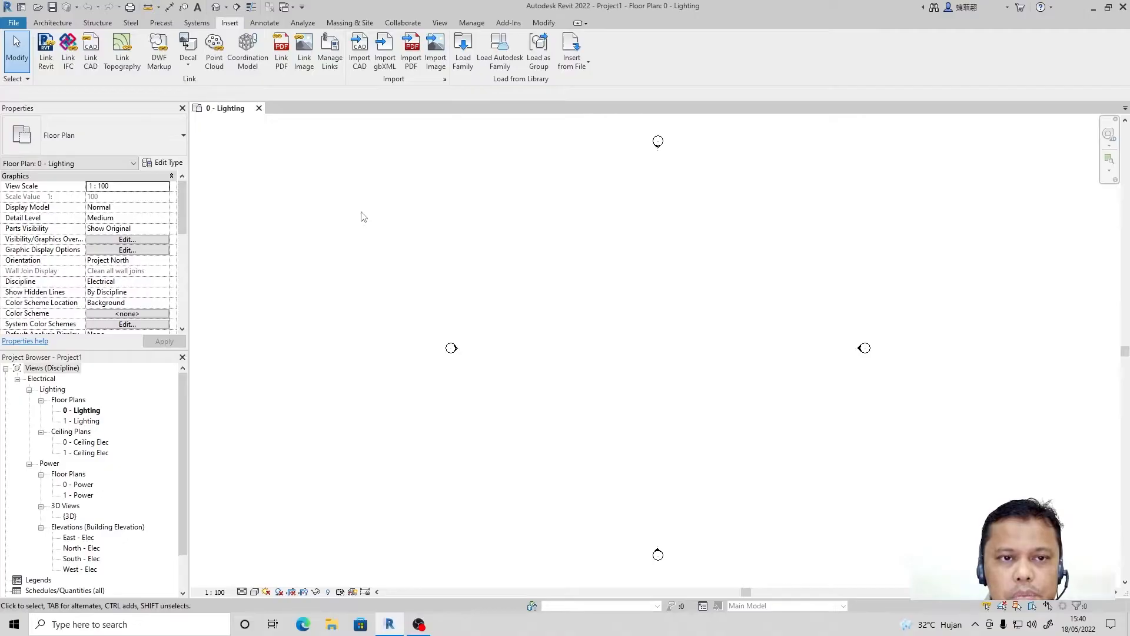
{"action": "left_click", "coordinate": [44, 63]}
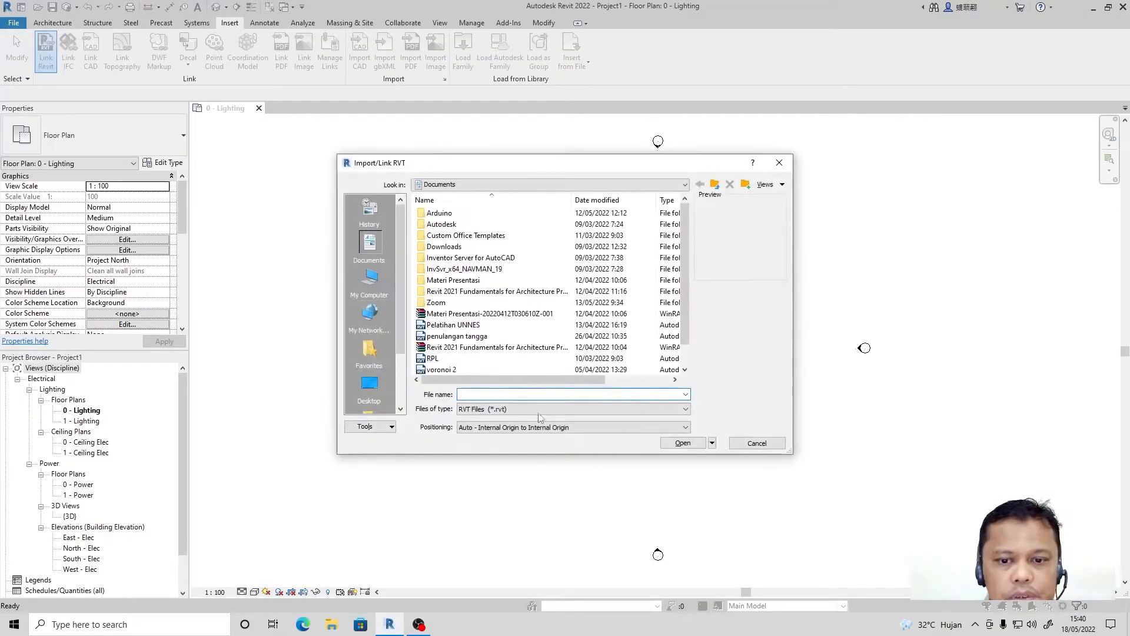
{"action": "scroll", "coordinate": [539, 271], "scroll_direction": "down", "scroll_amount": 1}
{"action": "scroll", "coordinate": [538, 270], "scroll_direction": "up", "scroll_amount": 1}
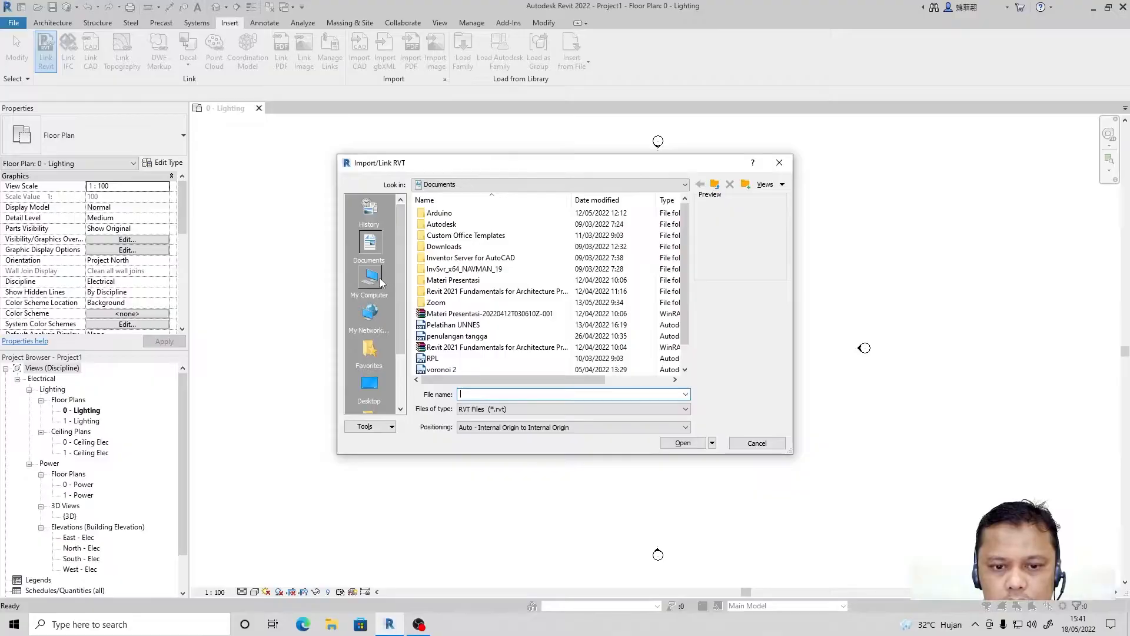
{"action": "left_click", "coordinate": [370, 278]}
{"action": "double_click", "coordinate": [459, 346]}
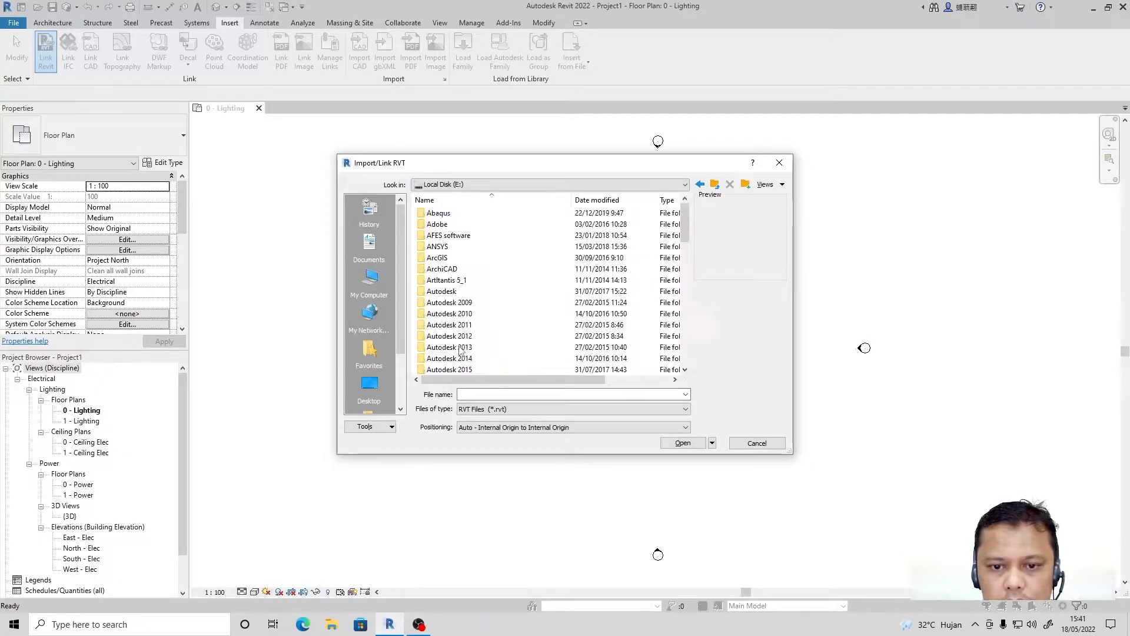
{"action": "scroll", "coordinate": [537, 308], "scroll_direction": "down", "scroll_amount": 3}
{"action": "scroll", "coordinate": [537, 306], "scroll_direction": "up", "scroll_amount": 5}
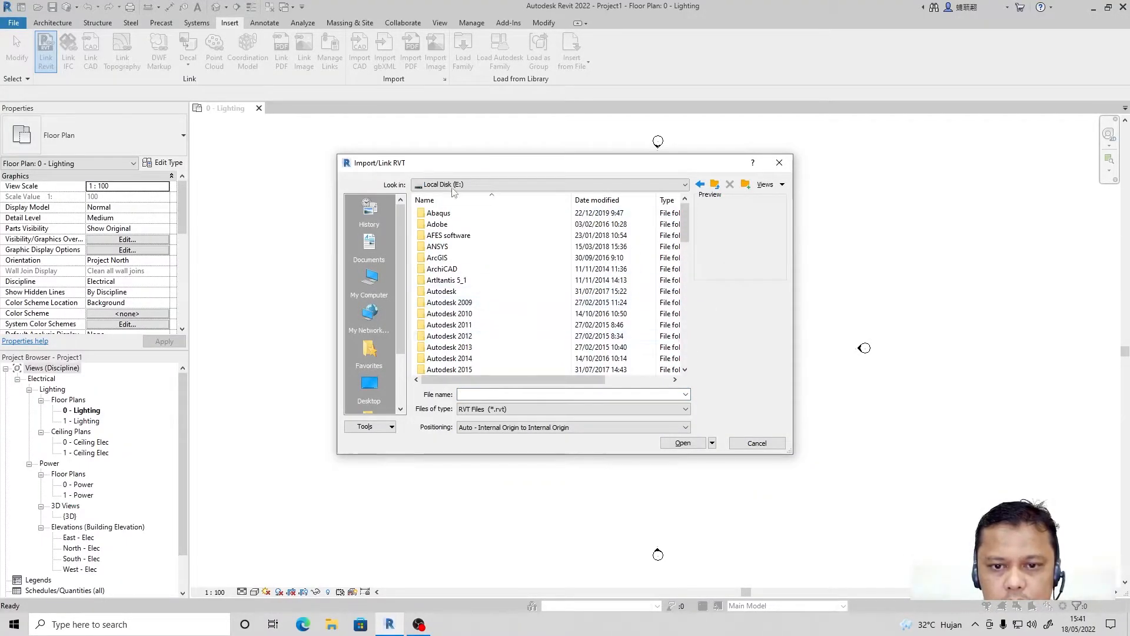
{"action": "left_click", "coordinate": [477, 185]}
{"action": "left_click", "coordinate": [474, 225]}
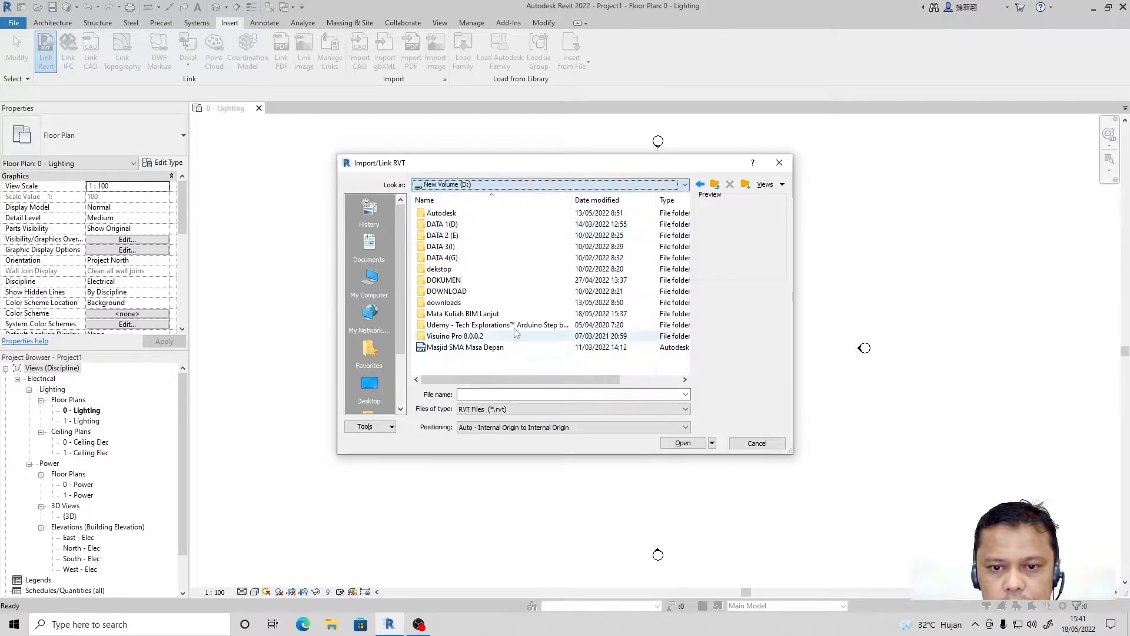
{"action": "double_click", "coordinate": [481, 315]}
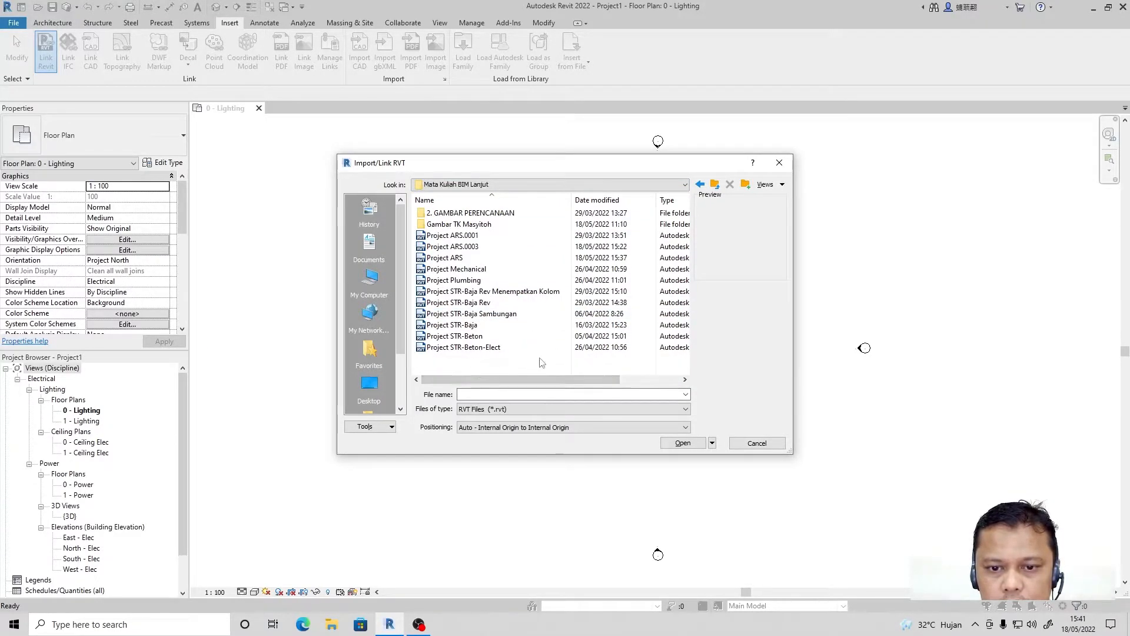
Step: Link Project ARS.rvt into the project with Auto - Internal Origin to Internal Origin positioning
{"action": "left_click", "coordinate": [461, 257]}
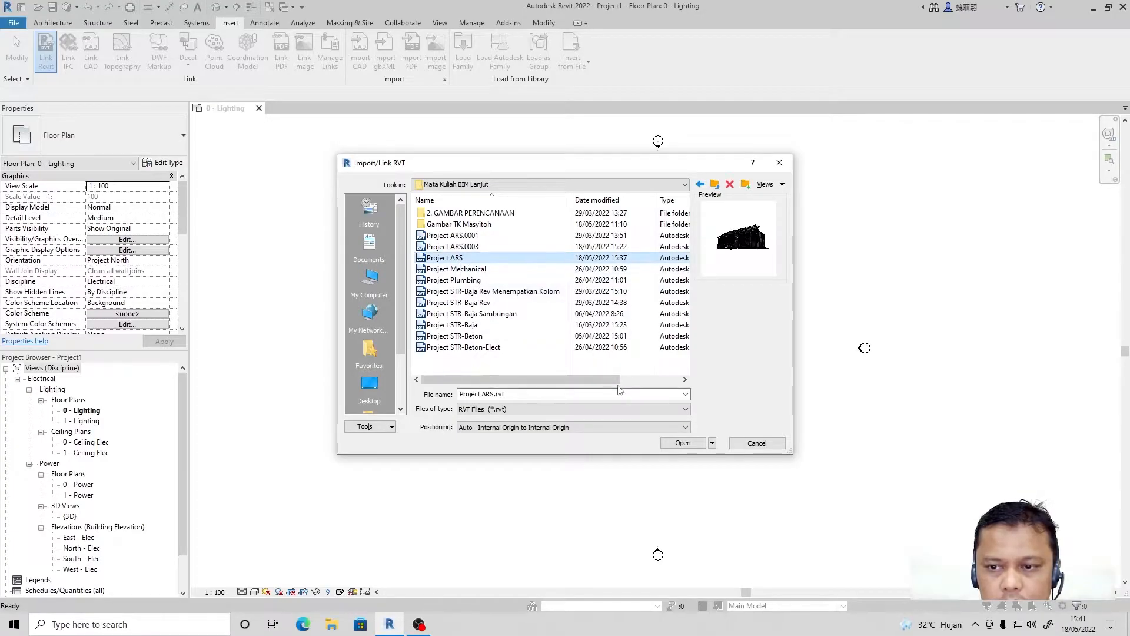
{"action": "left_click_drag", "start_coordinate": [571, 378], "coordinate": [506, 389]}
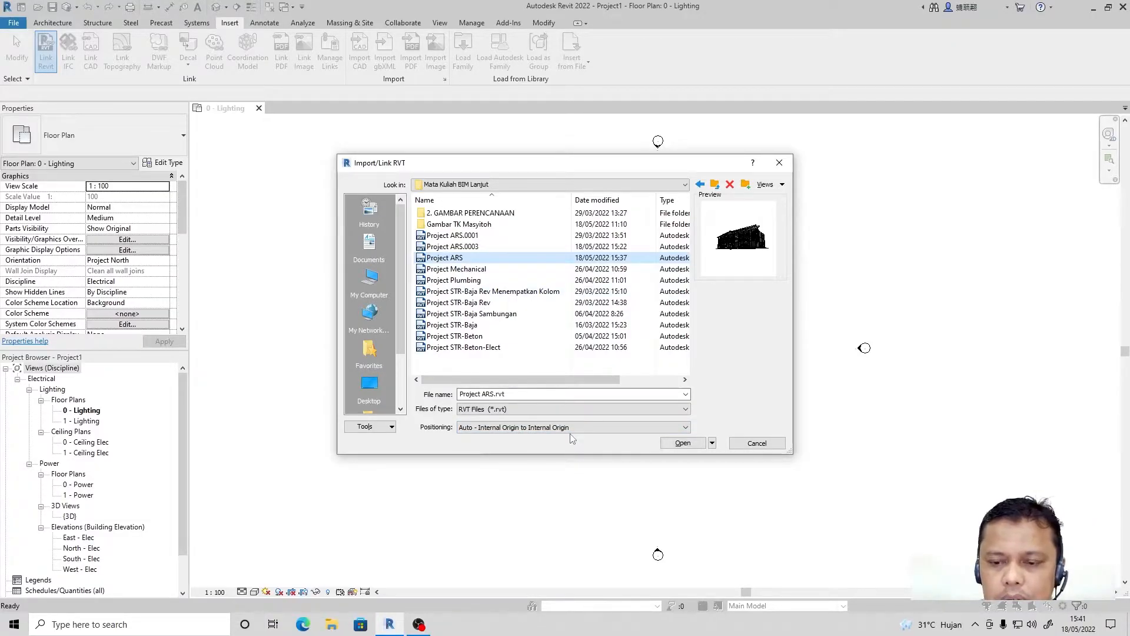
{"action": "left_click_drag", "start_coordinate": [792, 339], "coordinate": [892, 340]}
{"action": "left_click_drag", "start_coordinate": [616, 175], "coordinate": [546, 219]}
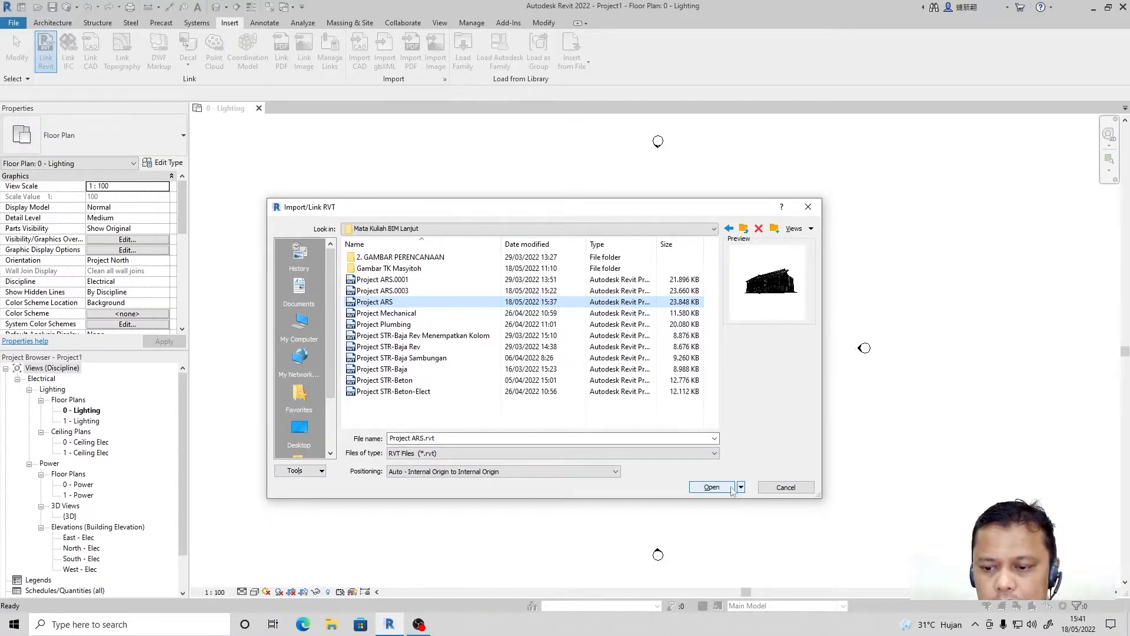
{"action": "left_click", "coordinate": [711, 487]}
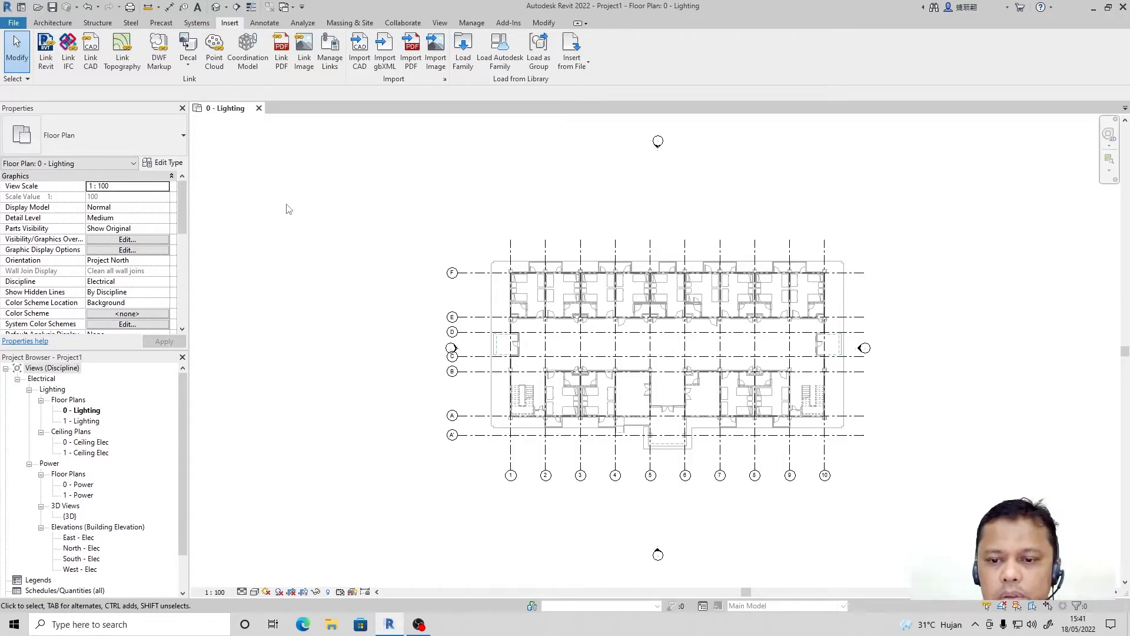
{"action": "left_click", "coordinate": [539, 270]}
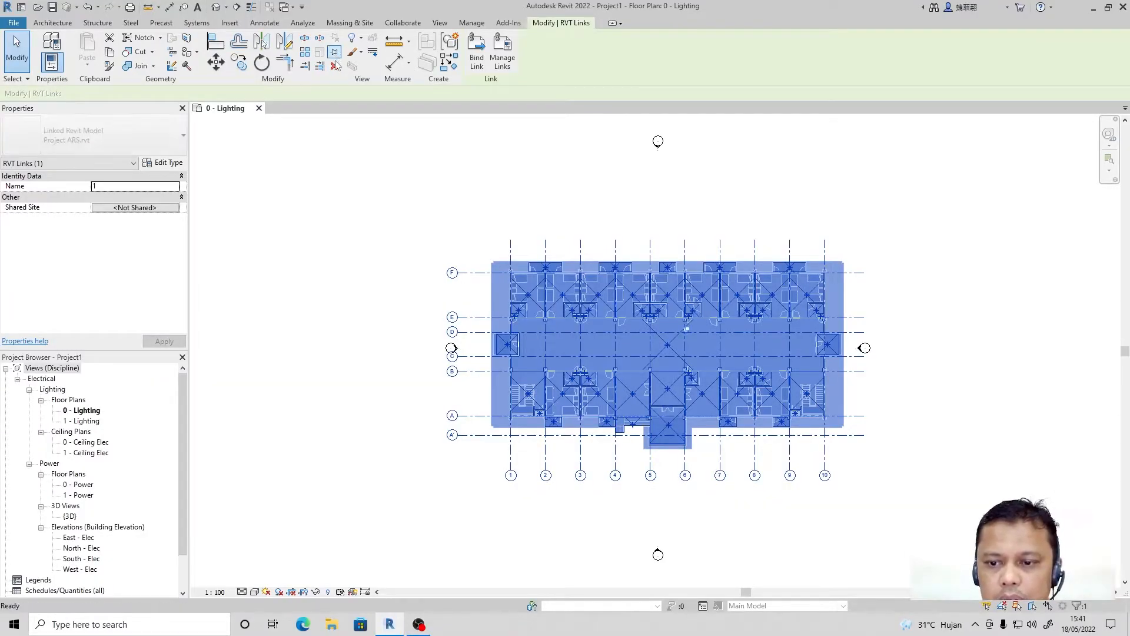
{"action": "key", "text": "Escape"}
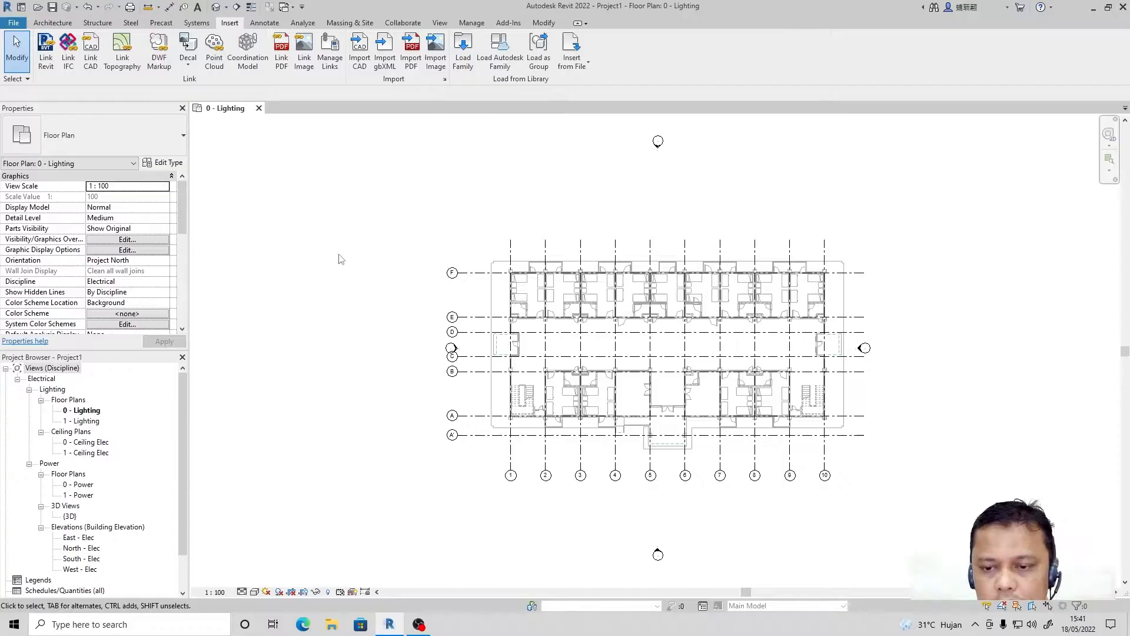
{"action": "left_click", "coordinate": [583, 258]}
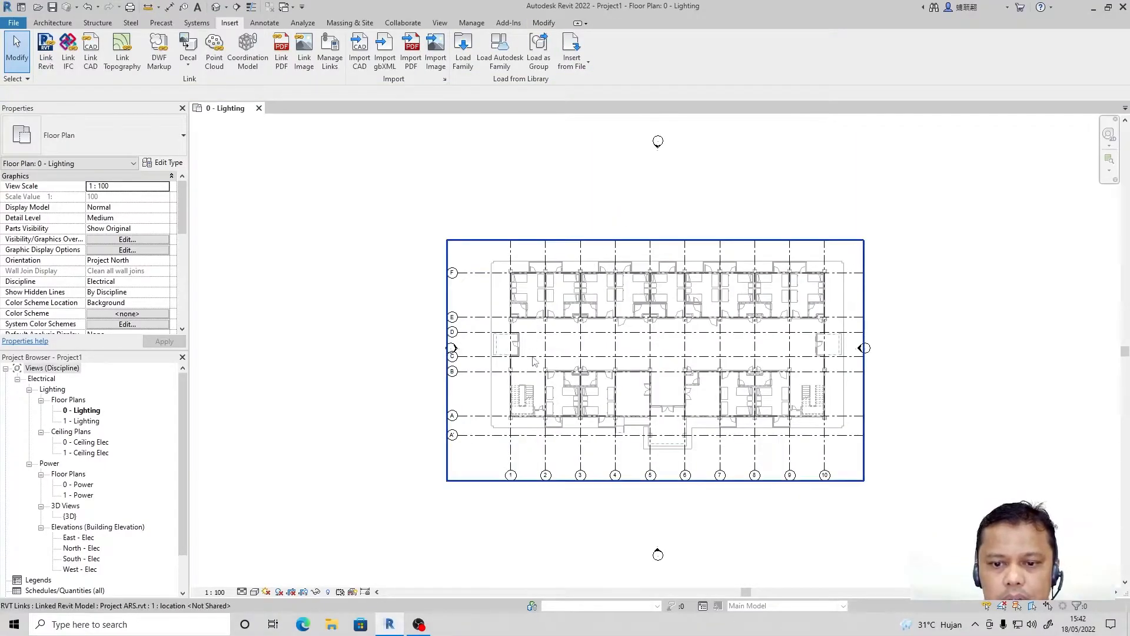
Step: Enable Room Bounding in the type properties of the linked Project ARS.rvt model
{"action": "left_click", "coordinate": [554, 325]}
{"action": "left_click", "coordinate": [172, 163]}
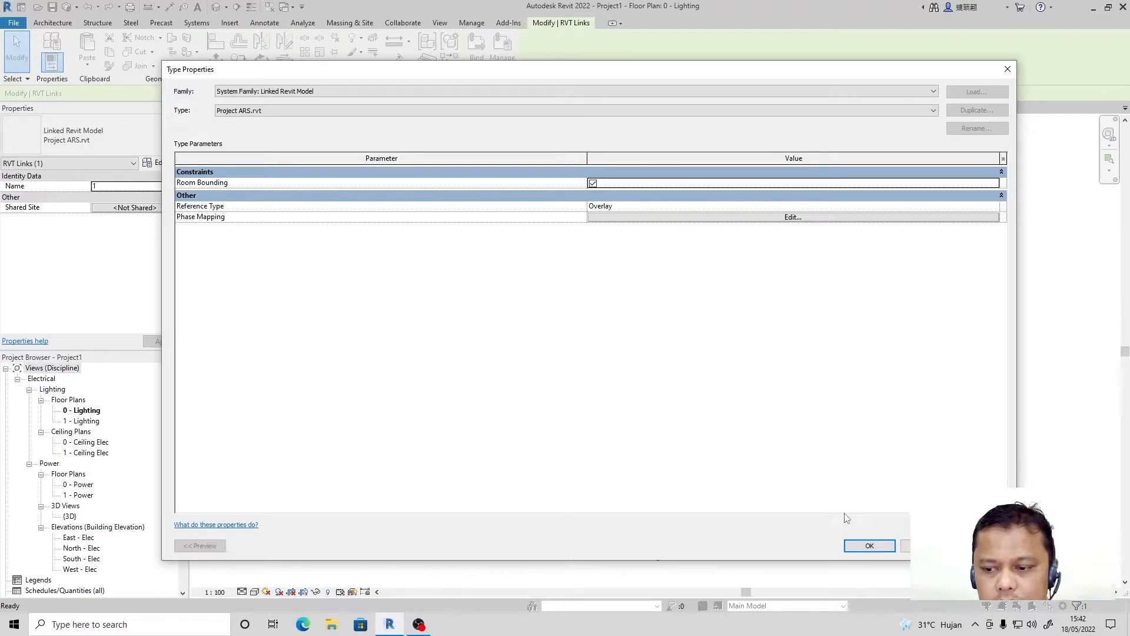
{"action": "left_click", "coordinate": [864, 545]}
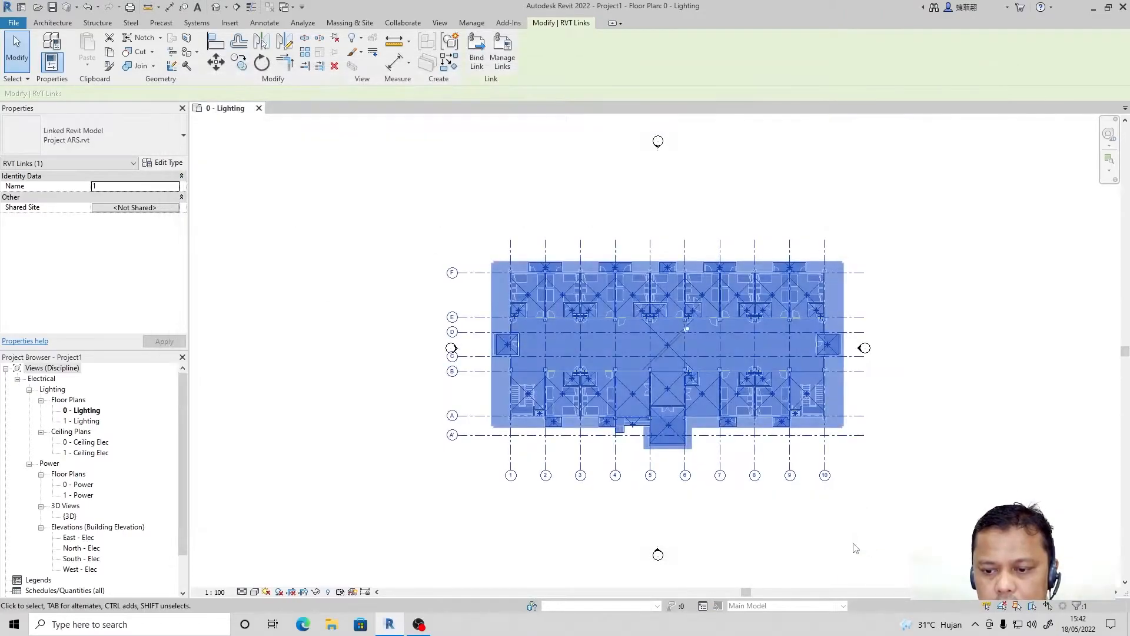
{"action": "left_click", "coordinate": [341, 521]}
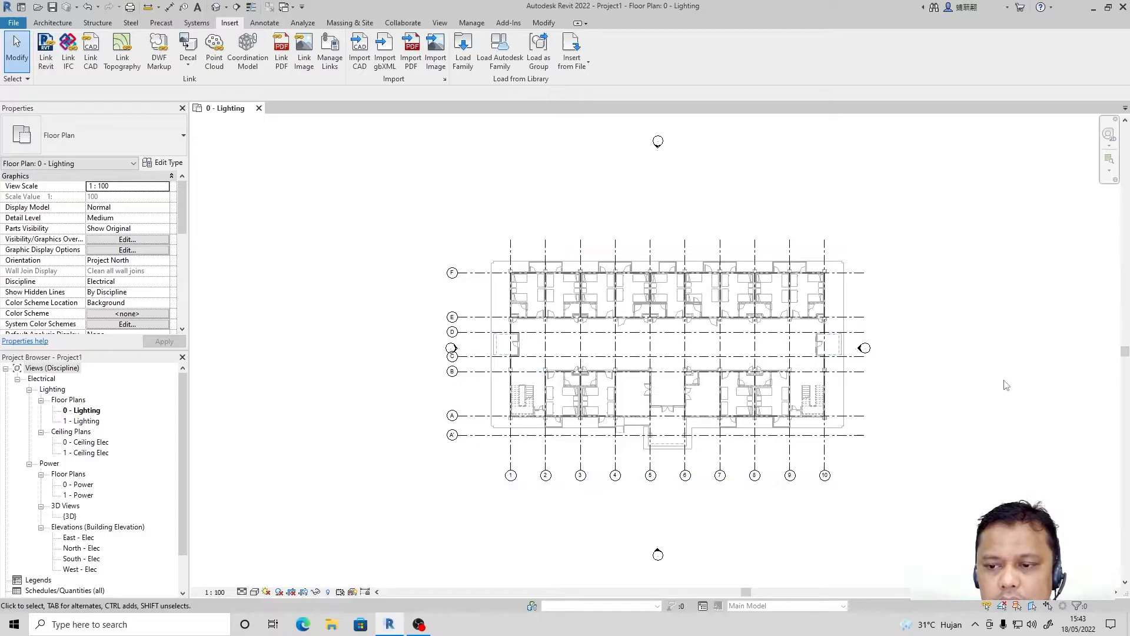
Step: In the North - Elec elevation, extend the Level 0 and Level 1 lines beyond both ends of the building and close the view
{"action": "double_click", "coordinate": [92, 548]}
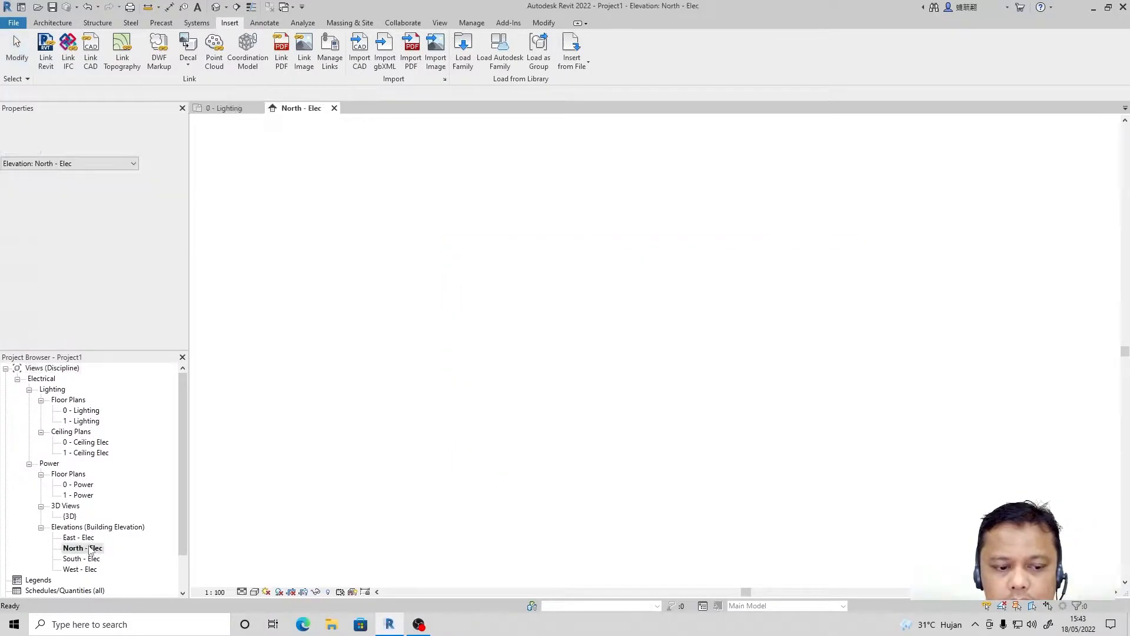
{"action": "scroll", "coordinate": [224, 331], "scroll_direction": "down", "scroll_amount": 2}
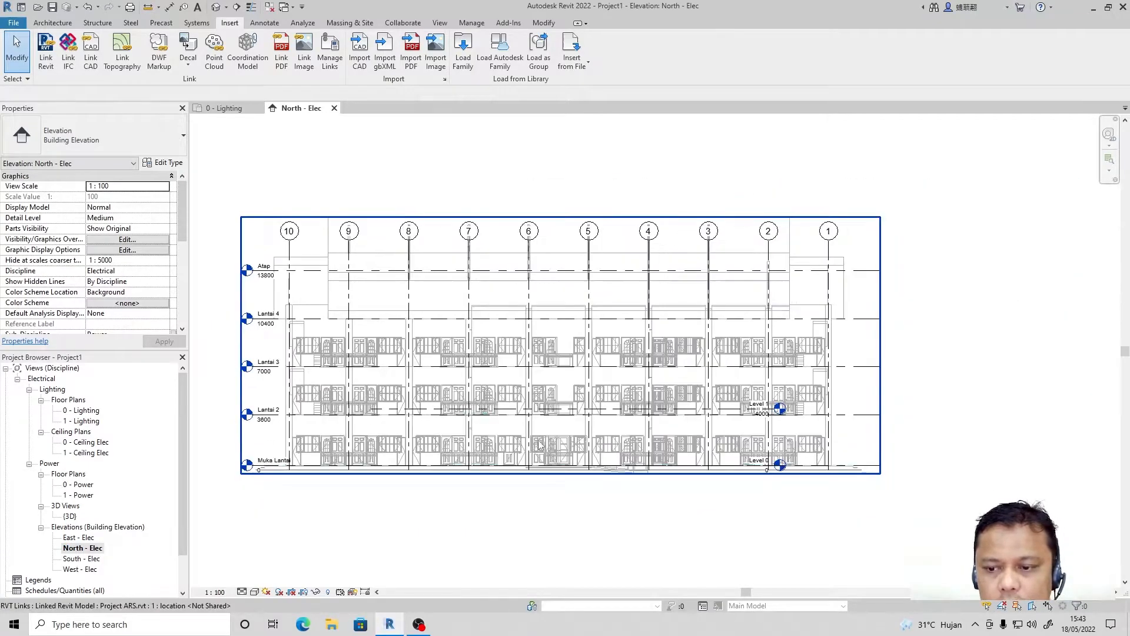
{"action": "left_click", "coordinate": [532, 409]}
{"action": "left_click_drag", "start_coordinate": [763, 414], "coordinate": [921, 414]}
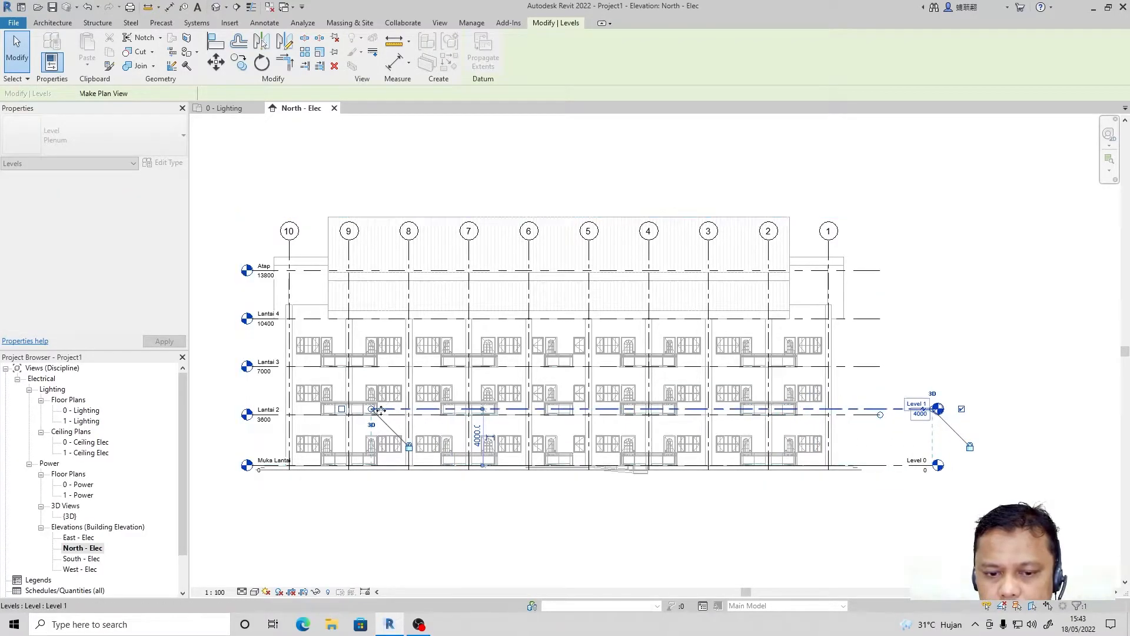
{"action": "left_click_drag", "start_coordinate": [372, 408], "coordinate": [225, 408]}
{"action": "left_click", "coordinate": [424, 522]}
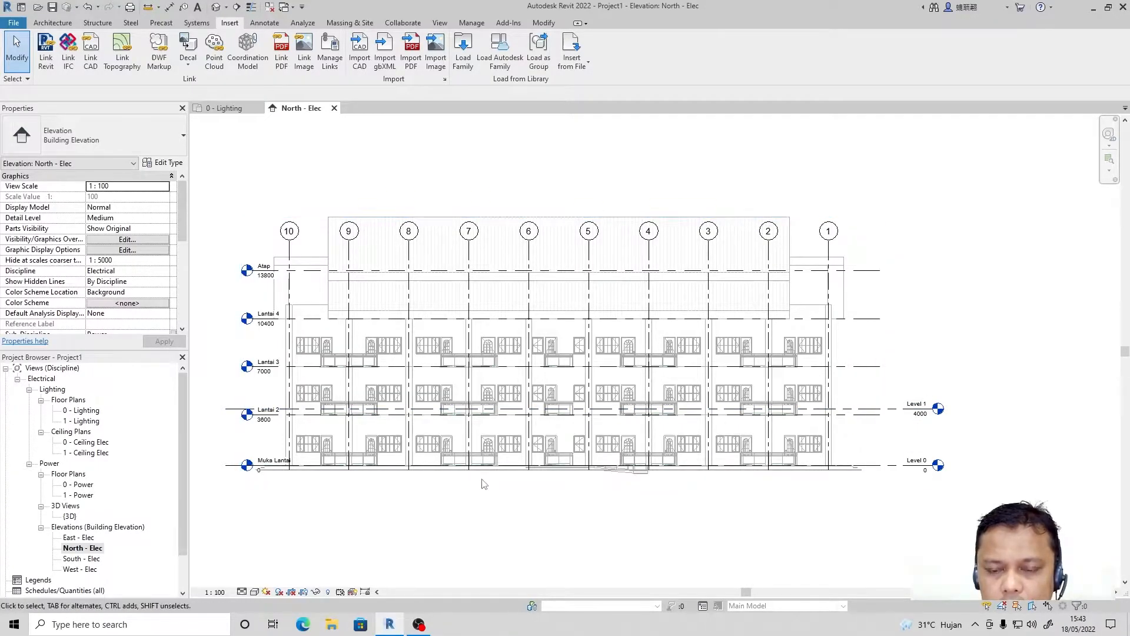
{"action": "left_click", "coordinate": [333, 109]}
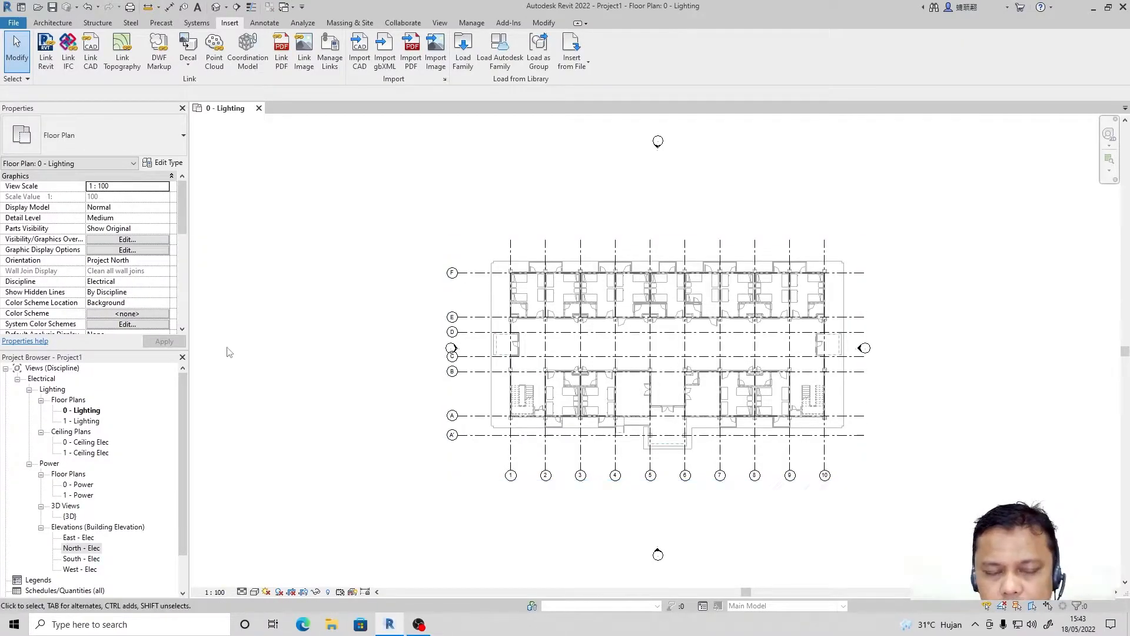
Step: Set the linked Project ARS.rvt to halftone in the visibility/graphic overrides of the 0 - Lighting floor plan
{"action": "left_click", "coordinate": [137, 240]}
{"action": "left_click", "coordinate": [567, 223]}
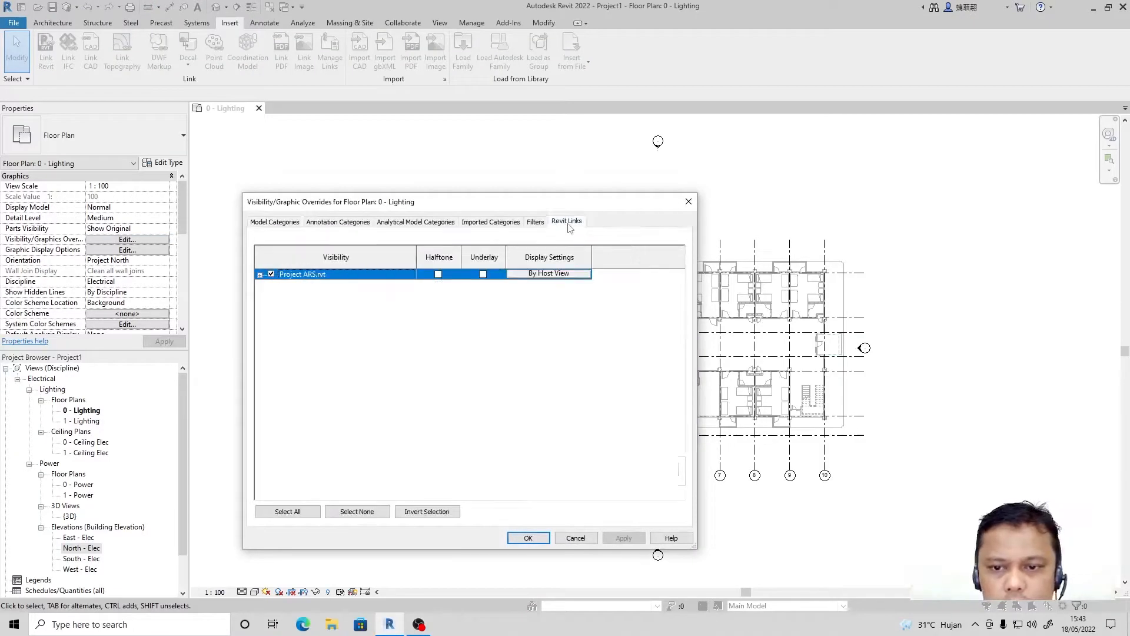
{"action": "left_click", "coordinate": [438, 274]}
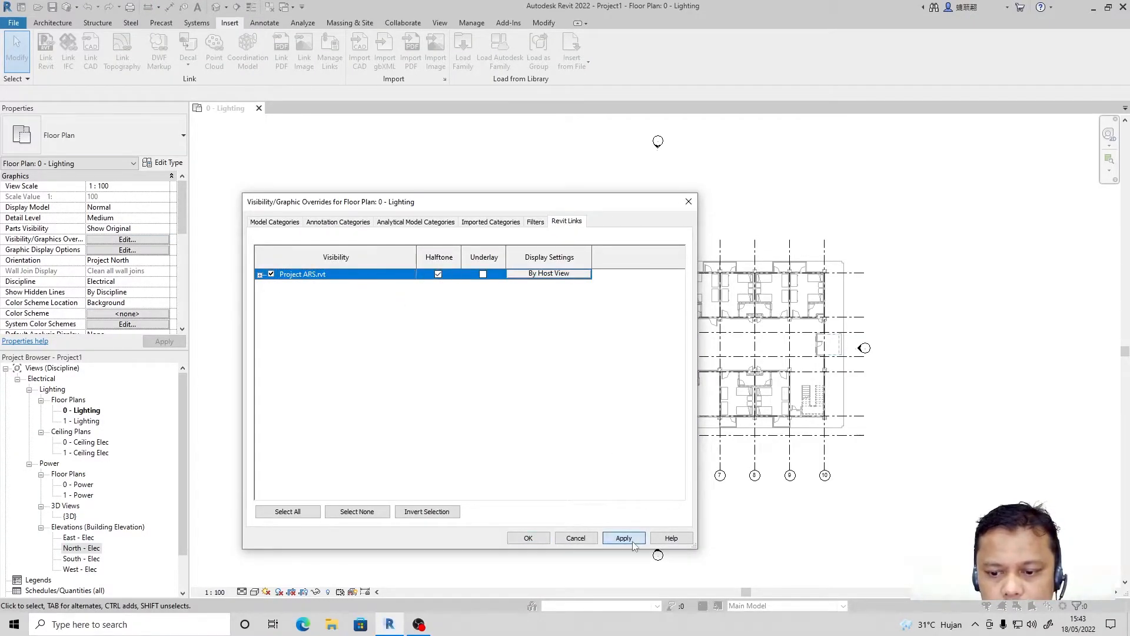
{"action": "left_click", "coordinate": [624, 537]}
{"action": "left_click", "coordinate": [528, 538]}
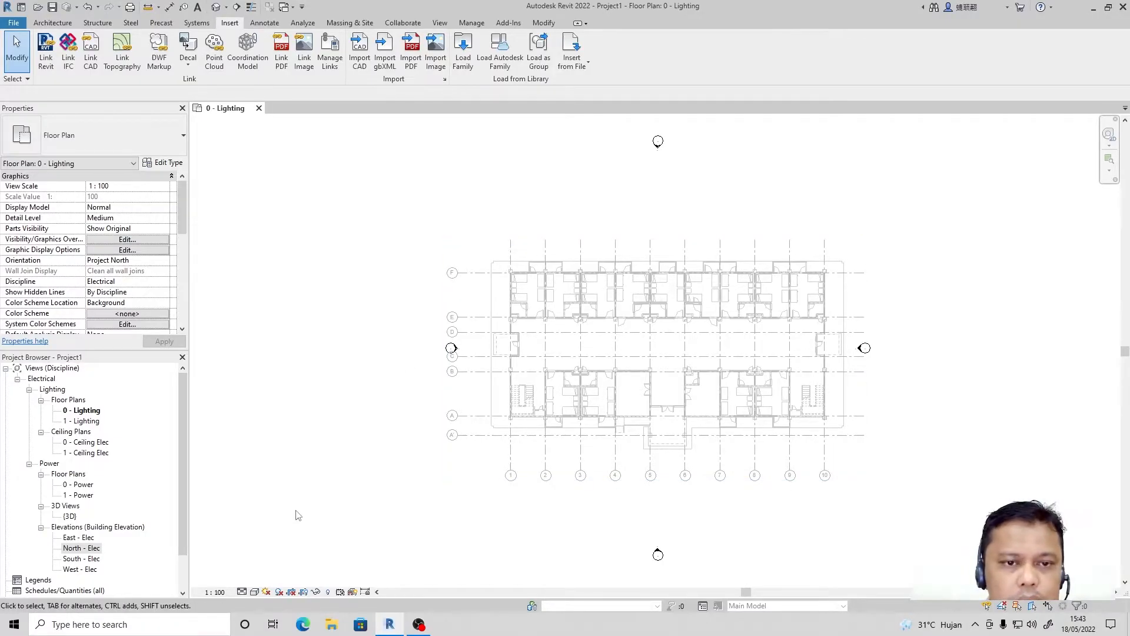
Step: Draw a vertical building section through the whole building between grids 5 and 6, from above grid F to below grid A'
{"action": "left_click", "coordinate": [236, 6]}
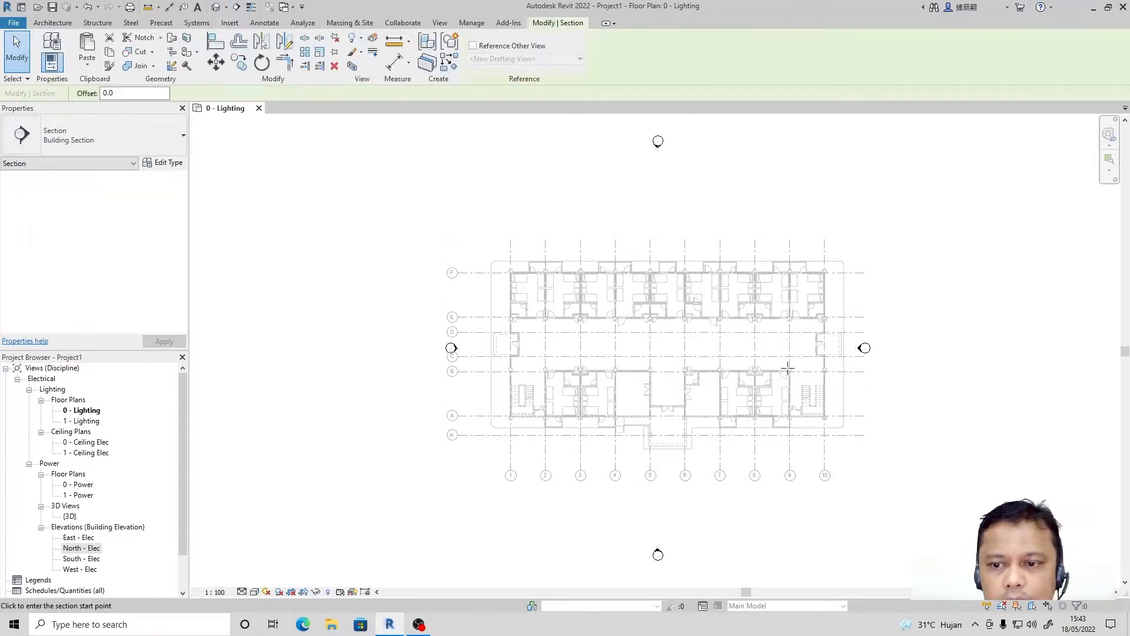
{"action": "left_click", "coordinate": [667, 224]}
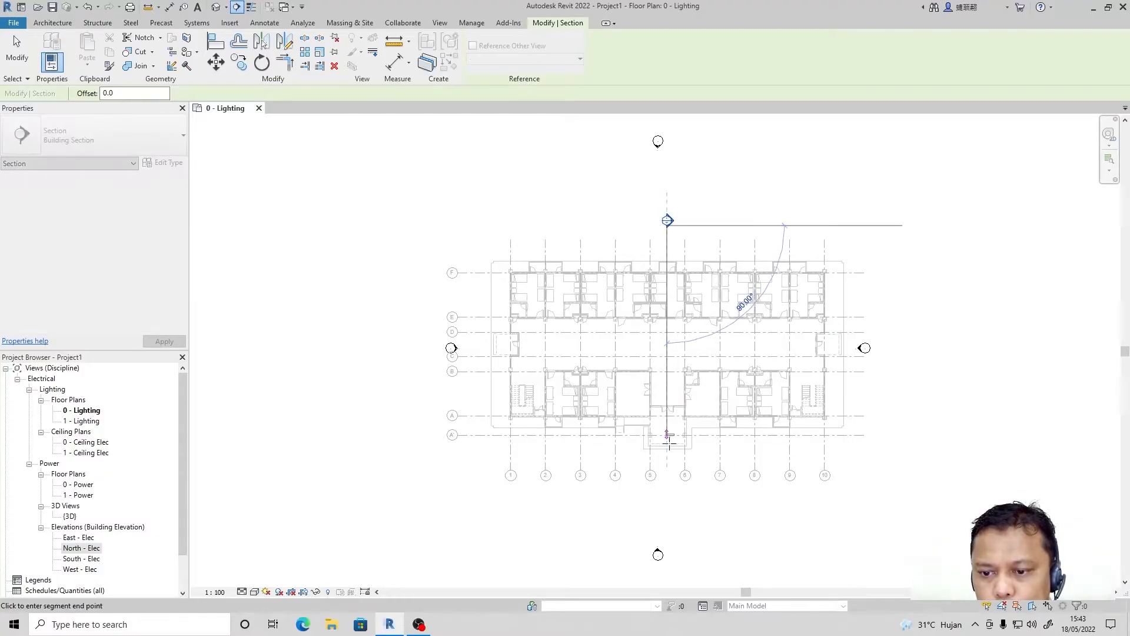
{"action": "left_click", "coordinate": [667, 489]}
{"action": "key", "text": "Escape"}
{"action": "key", "text": "Escape"}
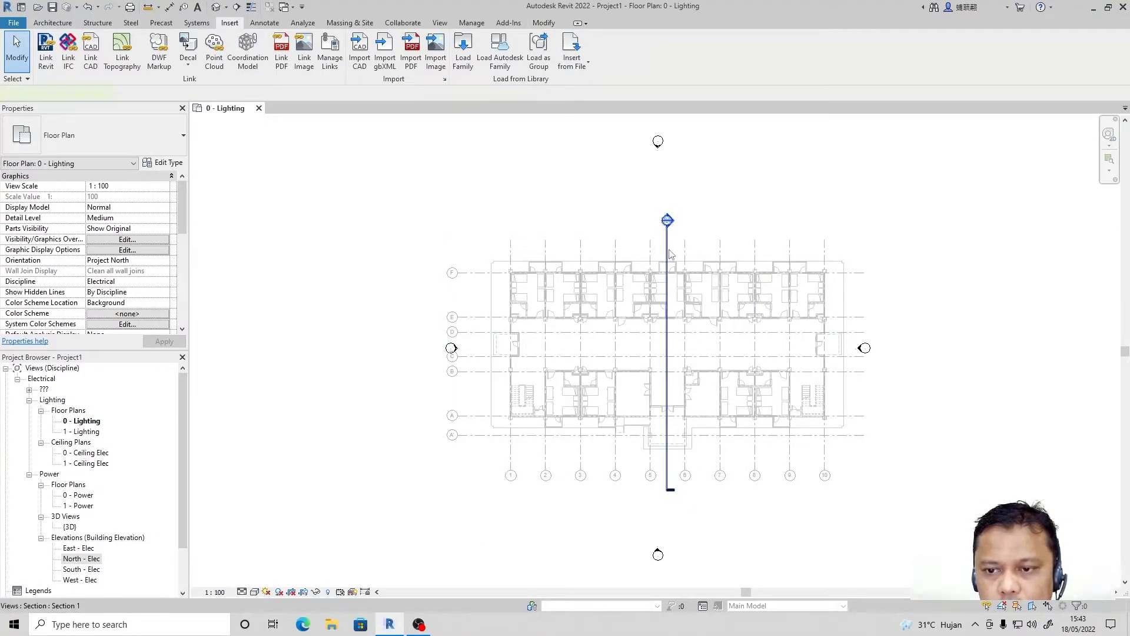
{"action": "left_click", "coordinate": [668, 222]}
{"action": "left_click", "coordinate": [165, 133]}
{"action": "key", "text": "Escape"}
{"action": "key", "text": "Escape"}
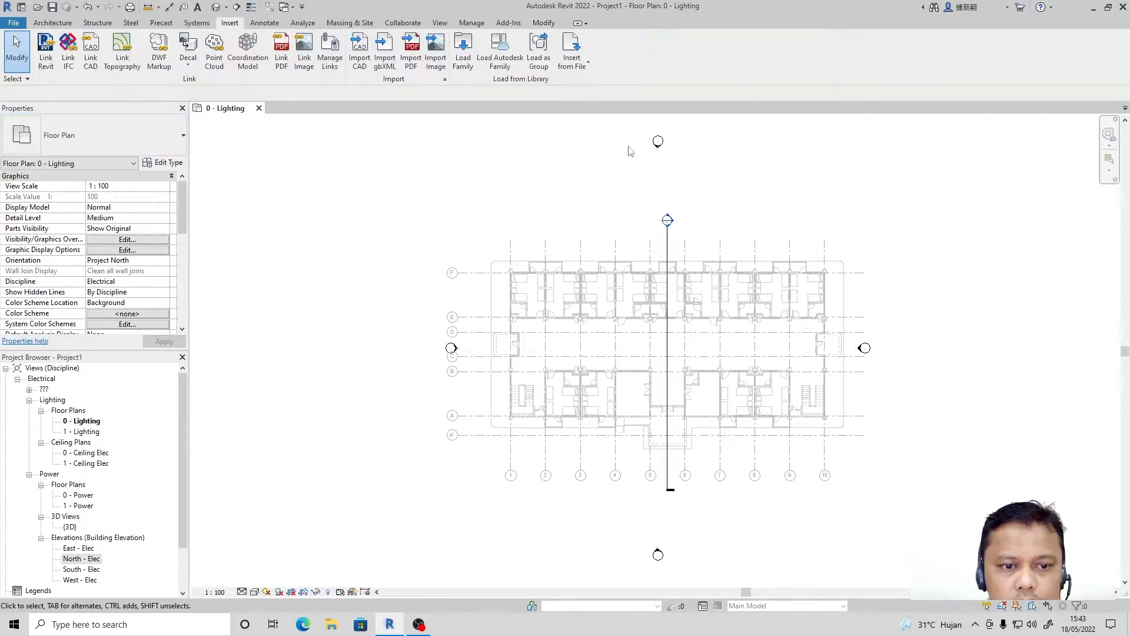
Step: Open the new building section's view from its section head in the plan
{"action": "scroll", "coordinate": [687, 207], "scroll_direction": "up", "scroll_amount": 3}
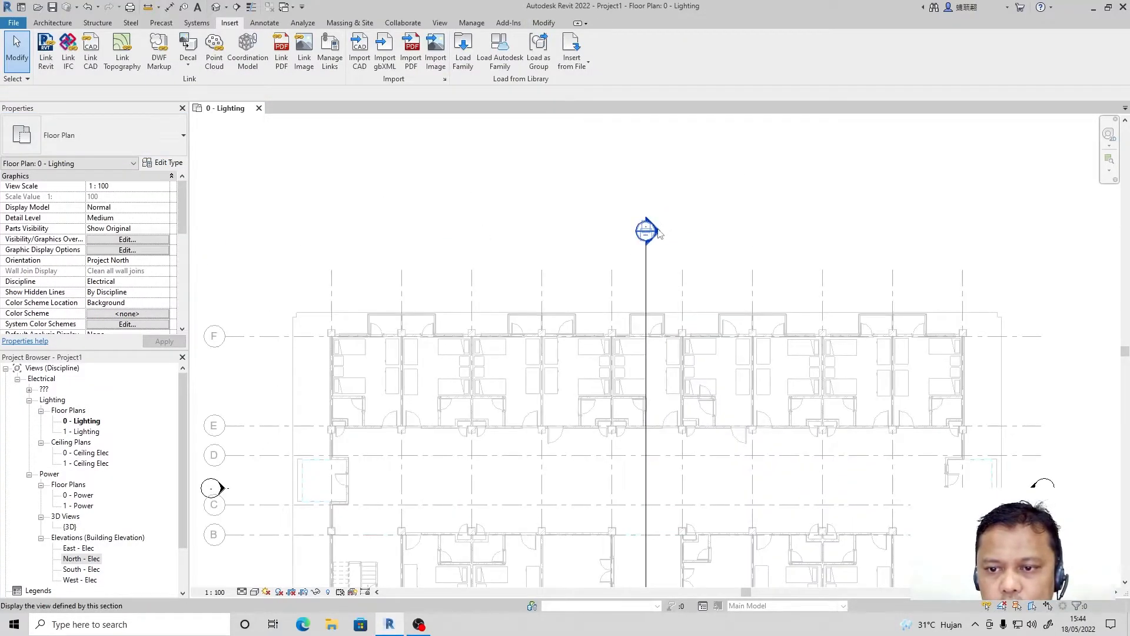
{"action": "double_click", "coordinate": [658, 233]}
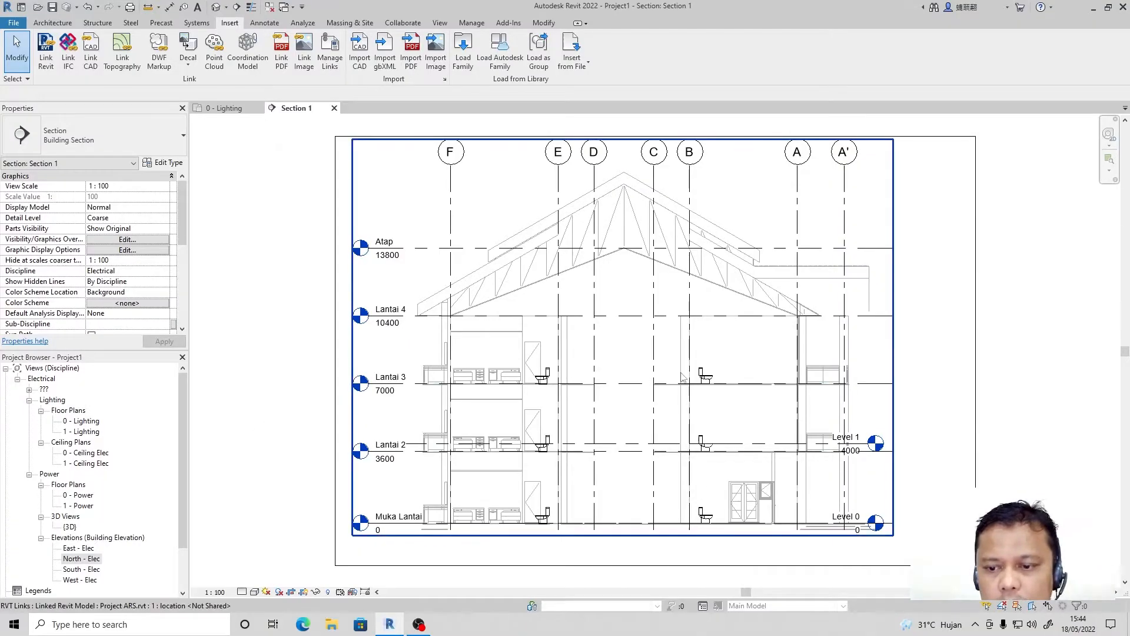
Step: Set the linked Project ARS.rvt to halftone in the visibility/graphic overrides of the Section 1 view
{"action": "left_click", "coordinate": [150, 240]}
{"action": "left_click", "coordinate": [567, 222]}
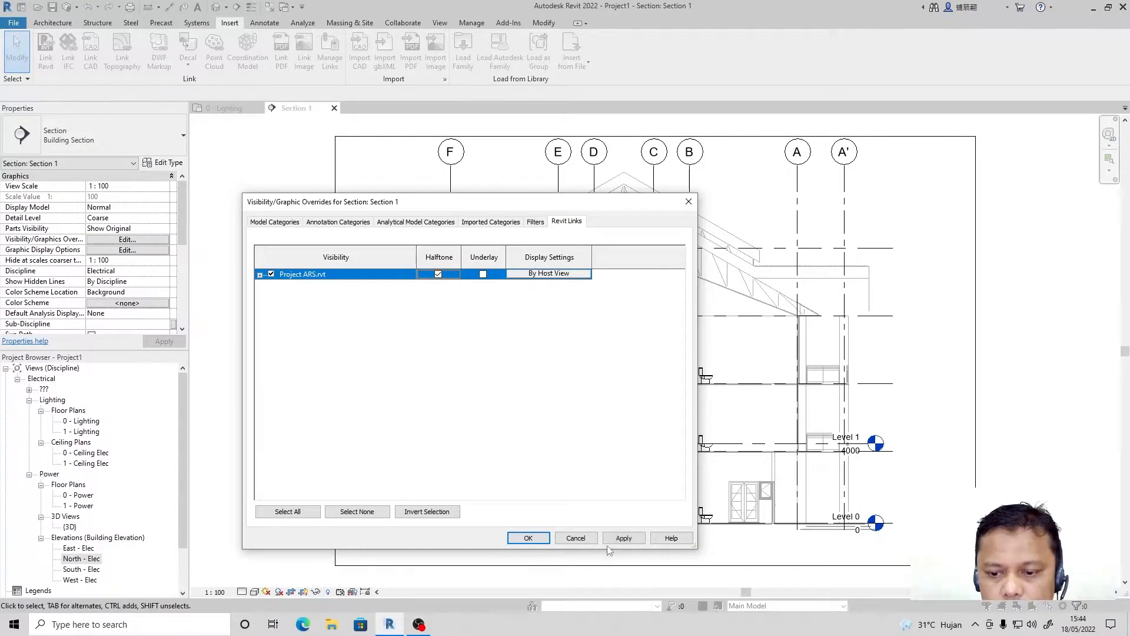
{"action": "left_click", "coordinate": [623, 538]}
{"action": "left_click", "coordinate": [528, 537]}
Step: Try extending the Level 0 and Level 1 lines past the section's crop boundary beyond grid A', and undo the extension
{"action": "middle_click_drag", "start_coordinate": [382, 467], "coordinate": [253, 435]}
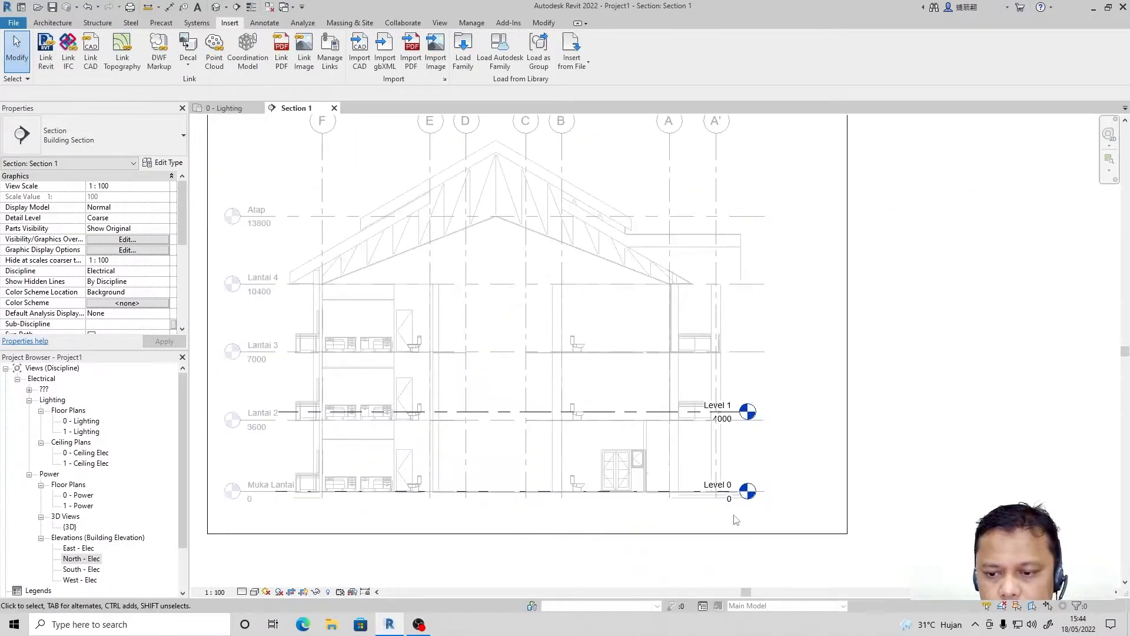
{"action": "left_click", "coordinate": [757, 405]}
{"action": "left_click_drag", "start_coordinate": [758, 405], "coordinate": [917, 405]}
{"action": "left_click", "coordinate": [867, 465]}
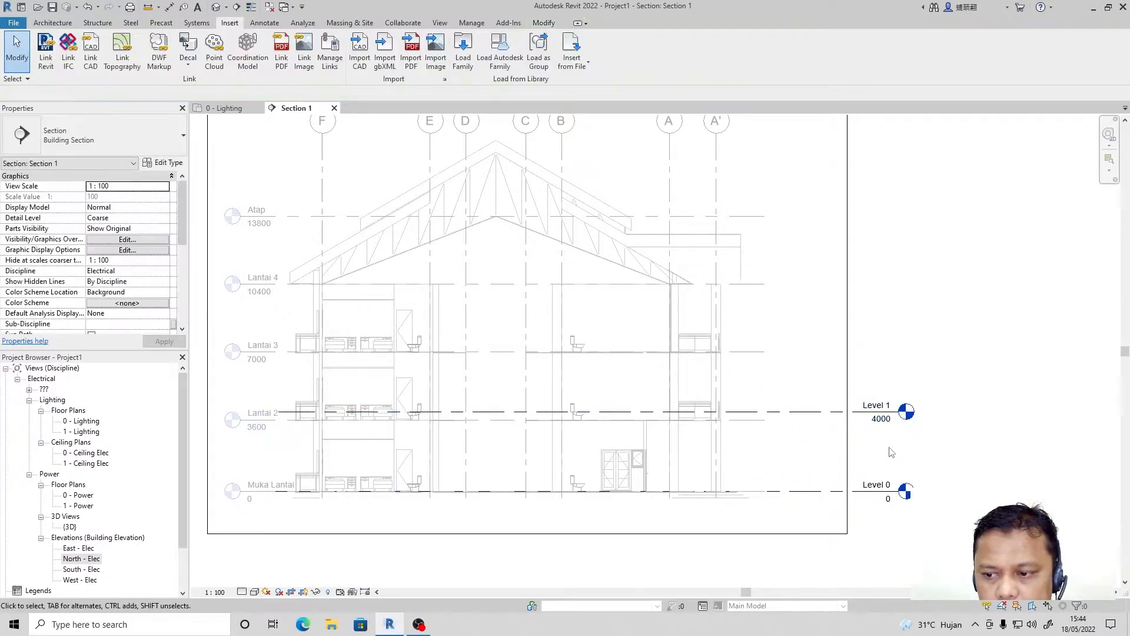
{"action": "left_click", "coordinate": [877, 413]}
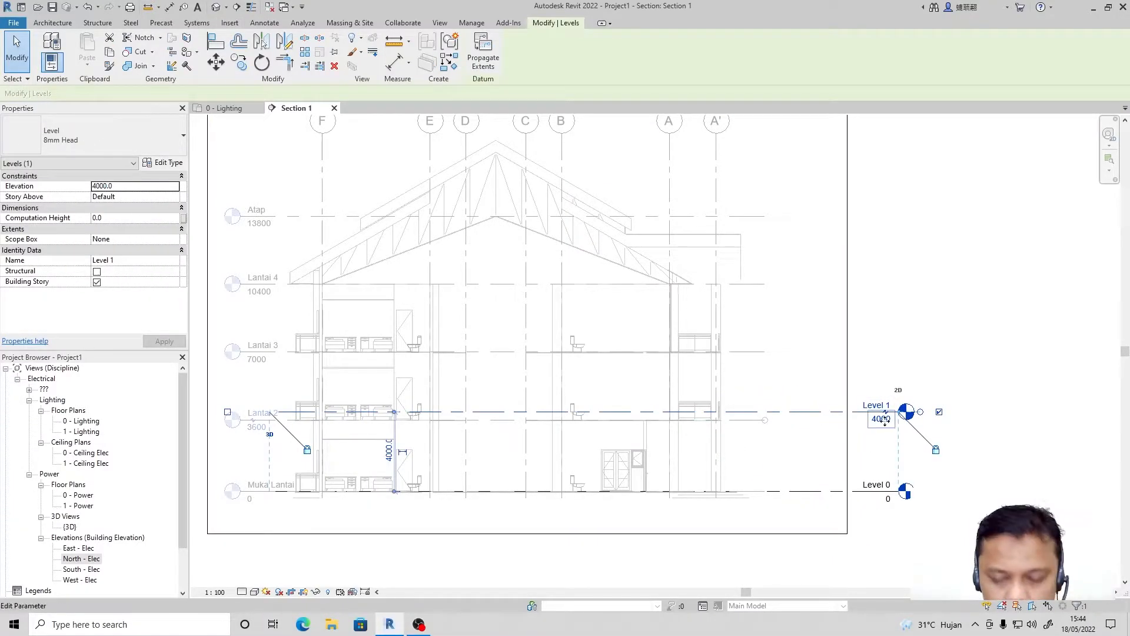
{"action": "key", "text": "ctrl+z"}
Step: Extend the Level 0 and Level 1 lines farther beyond grid A' at one end and past the Lantai level heads at the other
{"action": "left_click", "coordinate": [624, 414]}
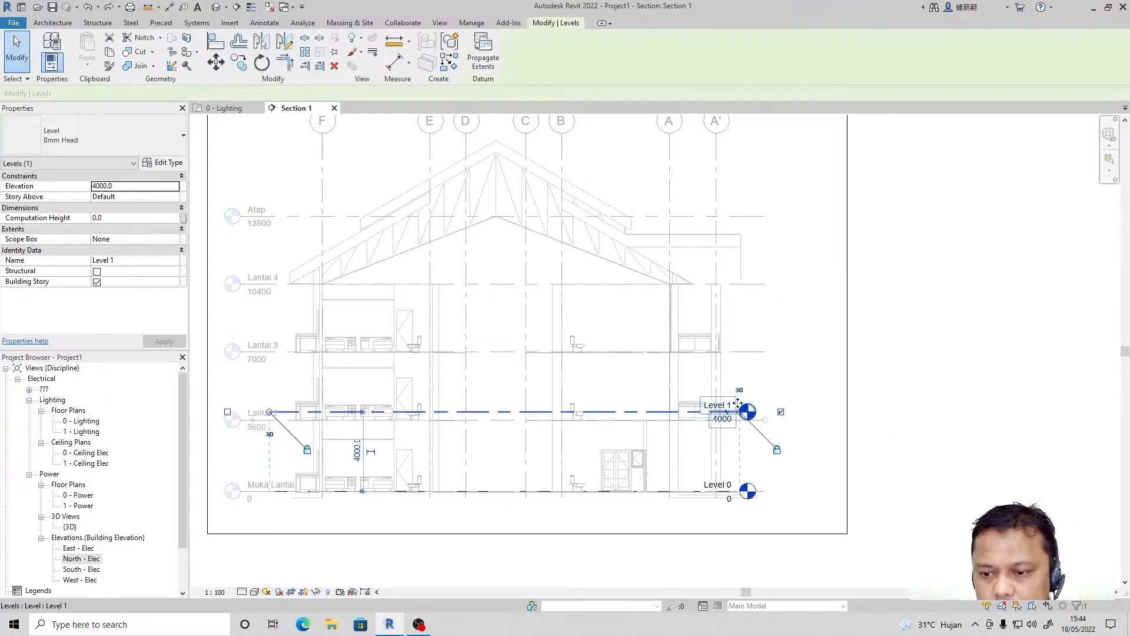
{"action": "left_click_drag", "start_coordinate": [740, 412], "coordinate": [825, 412]}
{"action": "left_click", "coordinate": [937, 468]}
{"action": "scroll", "coordinate": [931, 464], "scroll_direction": "down", "scroll_amount": 1}
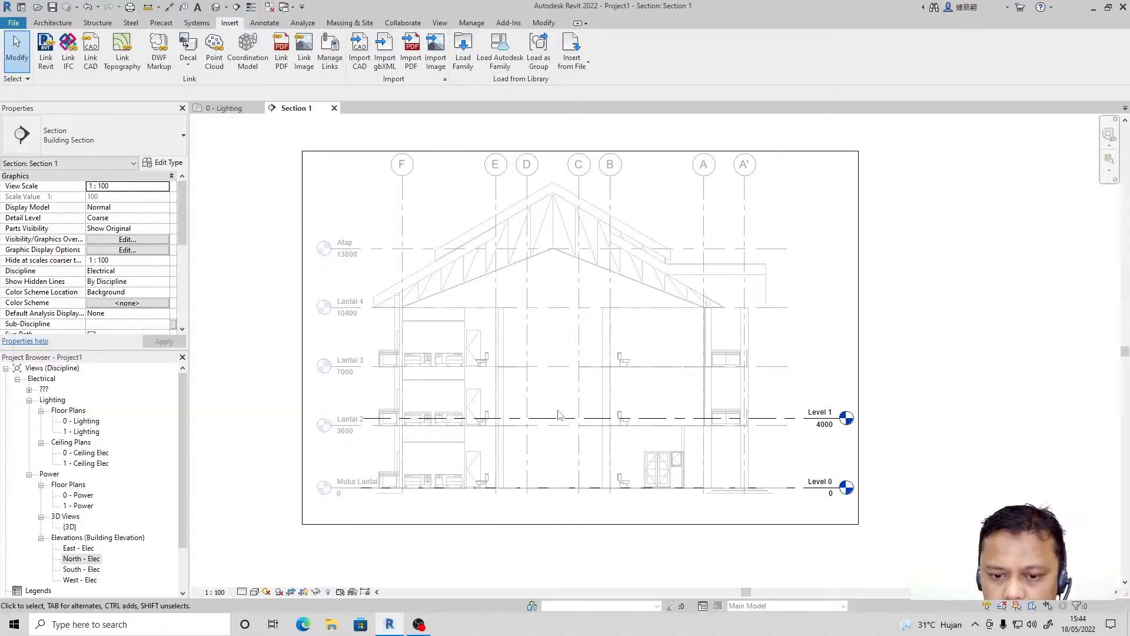
{"action": "left_click", "coordinate": [576, 418]}
{"action": "scroll", "coordinate": [583, 422], "scroll_direction": "down", "scroll_amount": 1}
{"action": "scroll", "coordinate": [327, 437], "scroll_direction": "up", "scroll_amount": 2}
{"action": "left_click_drag", "start_coordinate": [409, 416], "coordinate": [333, 416]}
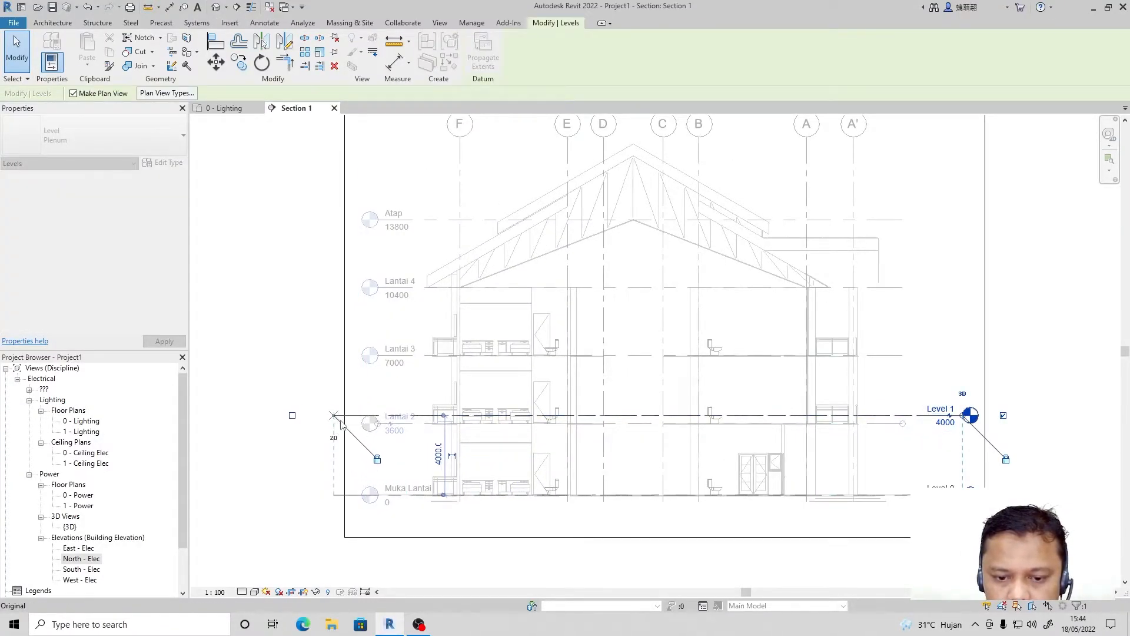
{"action": "left_click", "coordinate": [307, 496]}
Step: Align Level 1 to the linked model's Lantai 2 level with the Align tool and leave the command
{"action": "scroll", "coordinate": [936, 410], "scroll_direction": "up", "scroll_amount": 1}
{"action": "scroll", "coordinate": [934, 407], "scroll_direction": "up", "scroll_amount": 2}
{"action": "scroll", "coordinate": [845, 425], "scroll_direction": "up", "scroll_amount": 3}
{"action": "scroll", "coordinate": [789, 420], "scroll_direction": "down", "scroll_amount": 5}
{"action": "scroll", "coordinate": [294, 438], "scroll_direction": "up", "scroll_amount": 4}
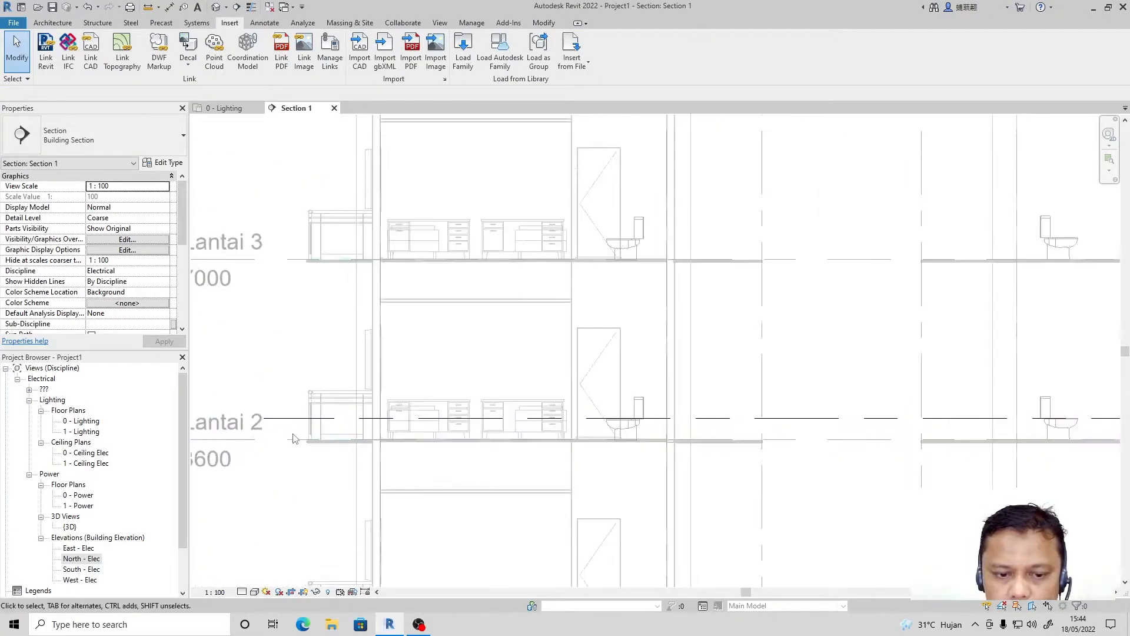
{"action": "scroll", "coordinate": [290, 437], "scroll_direction": "down", "scroll_amount": 4}
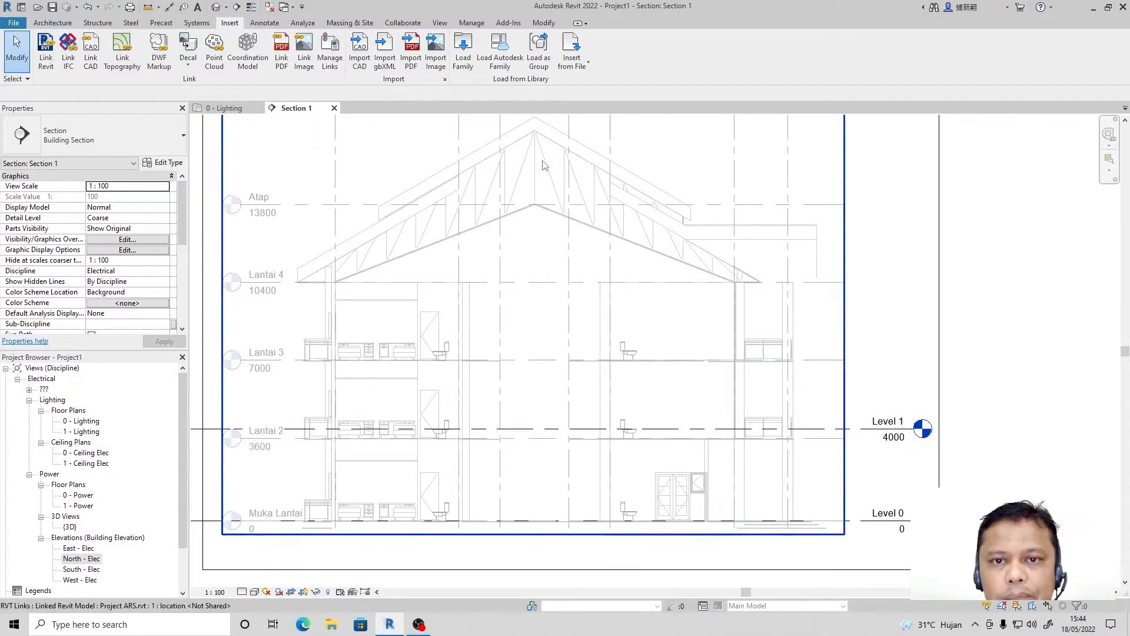
{"action": "left_click", "coordinate": [547, 24]}
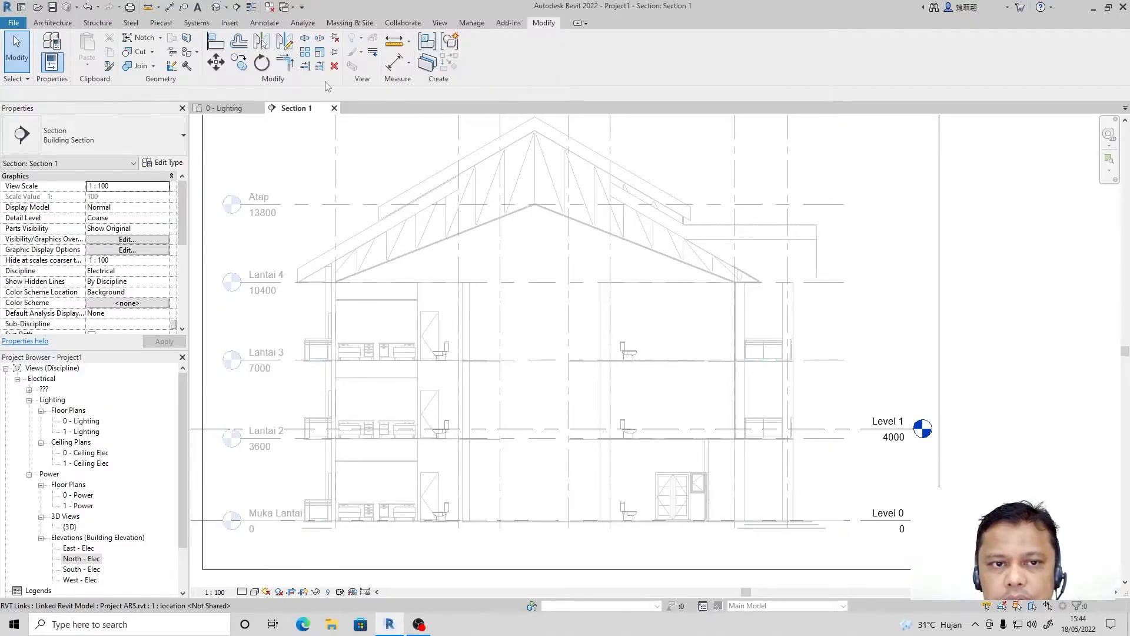
{"action": "left_click", "coordinate": [215, 42]}
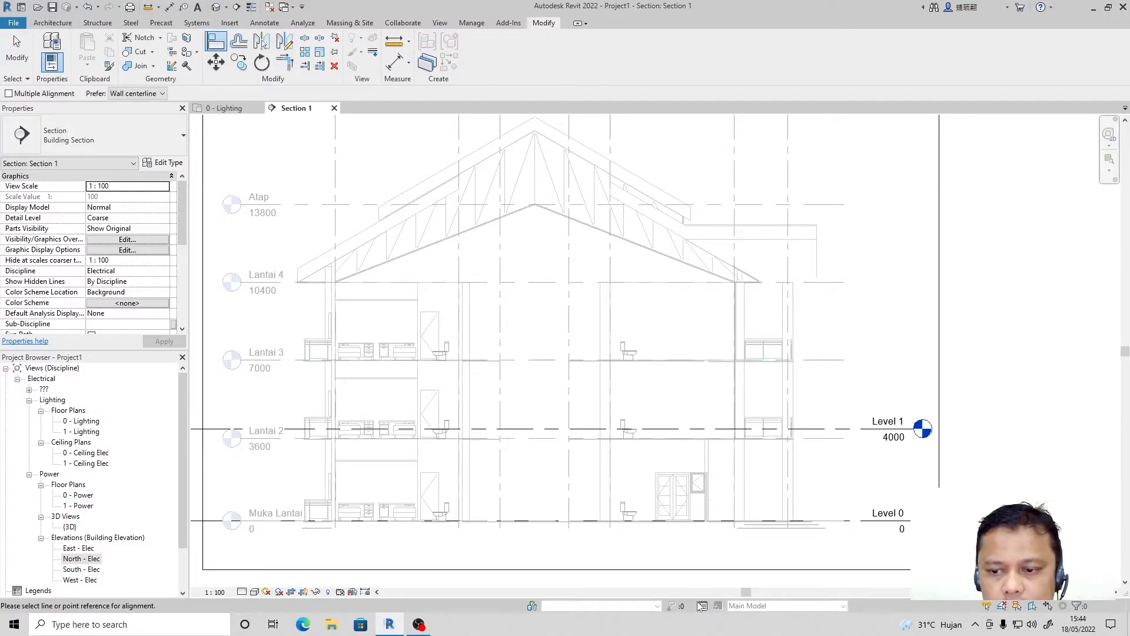
{"action": "scroll", "coordinate": [847, 436], "scroll_direction": "up", "scroll_amount": 3}
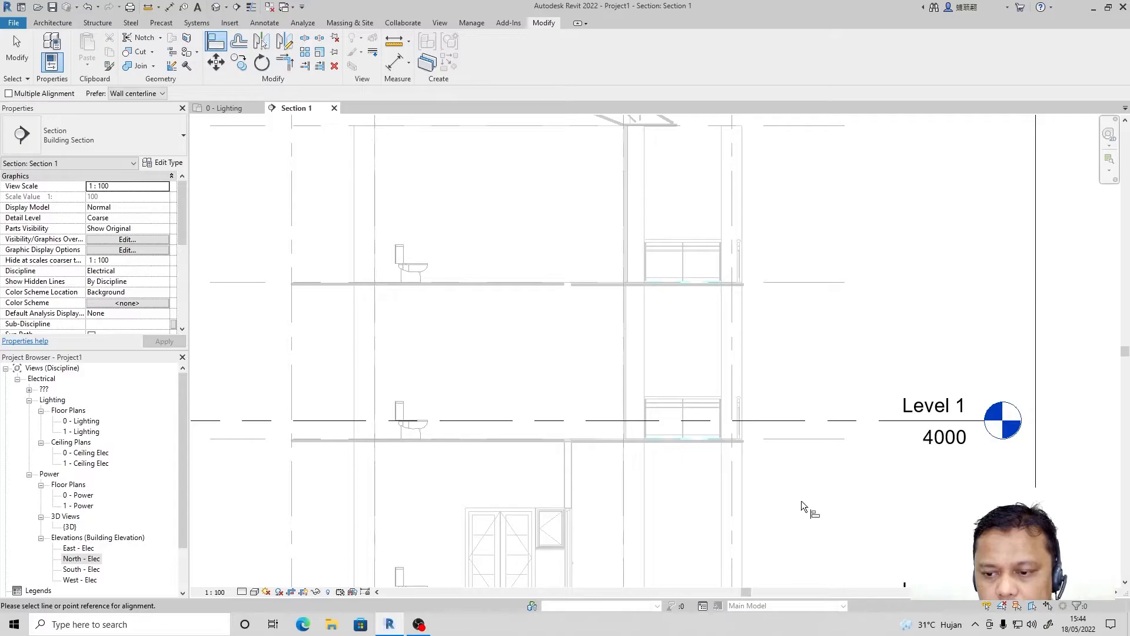
{"action": "left_click", "coordinate": [795, 438]}
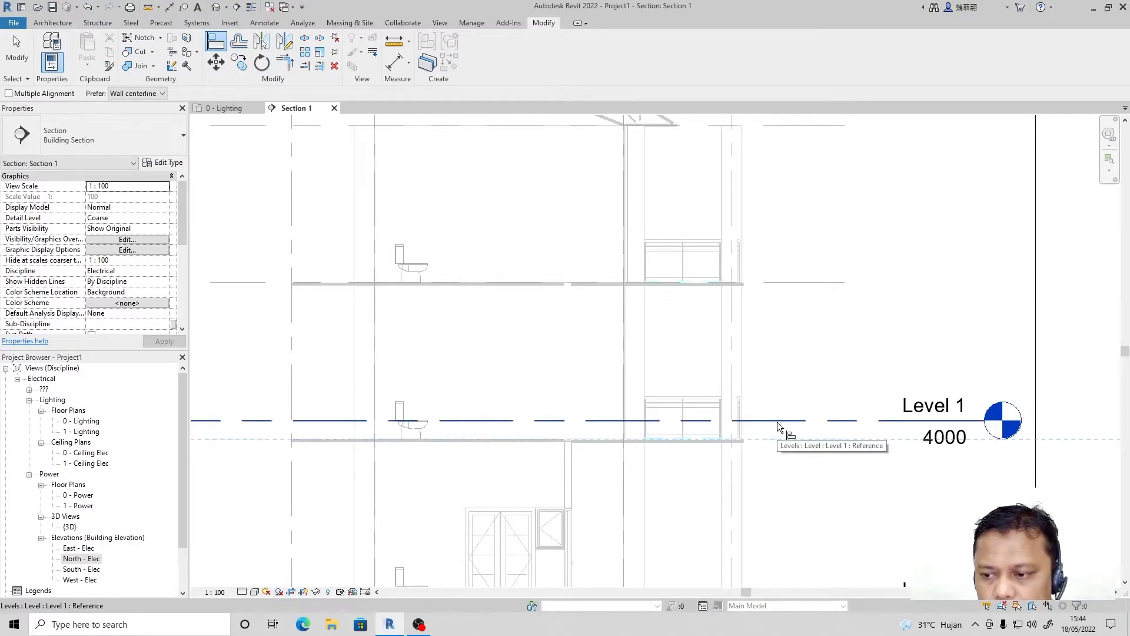
{"action": "left_click", "coordinate": [776, 421]}
{"action": "scroll", "coordinate": [789, 429], "scroll_direction": "down", "scroll_amount": 5}
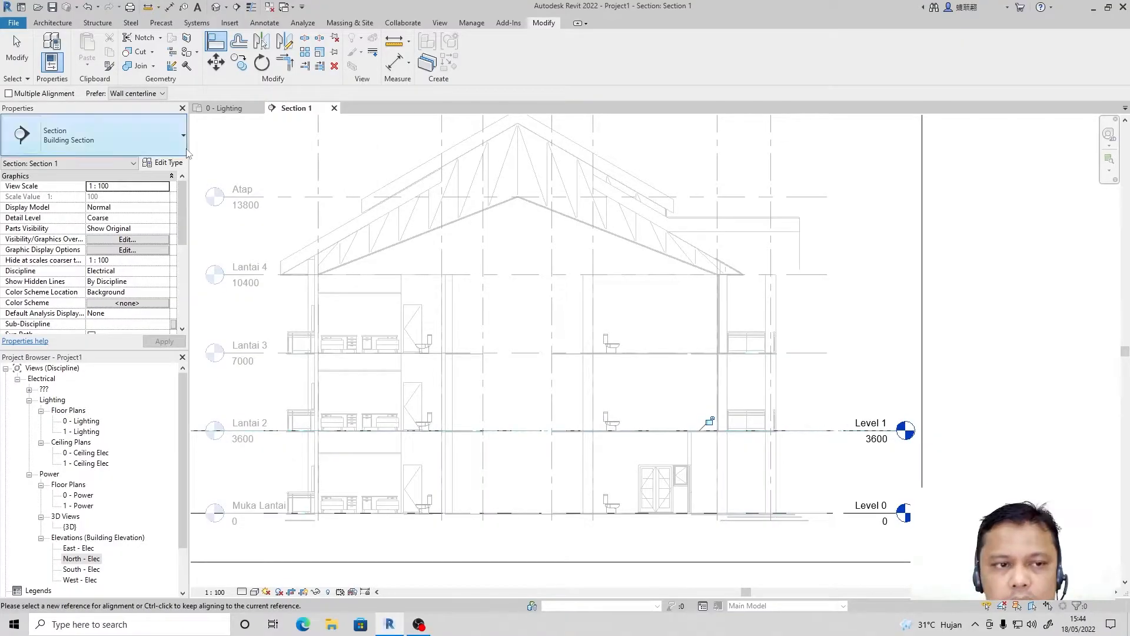
{"action": "left_click", "coordinate": [17, 62]}
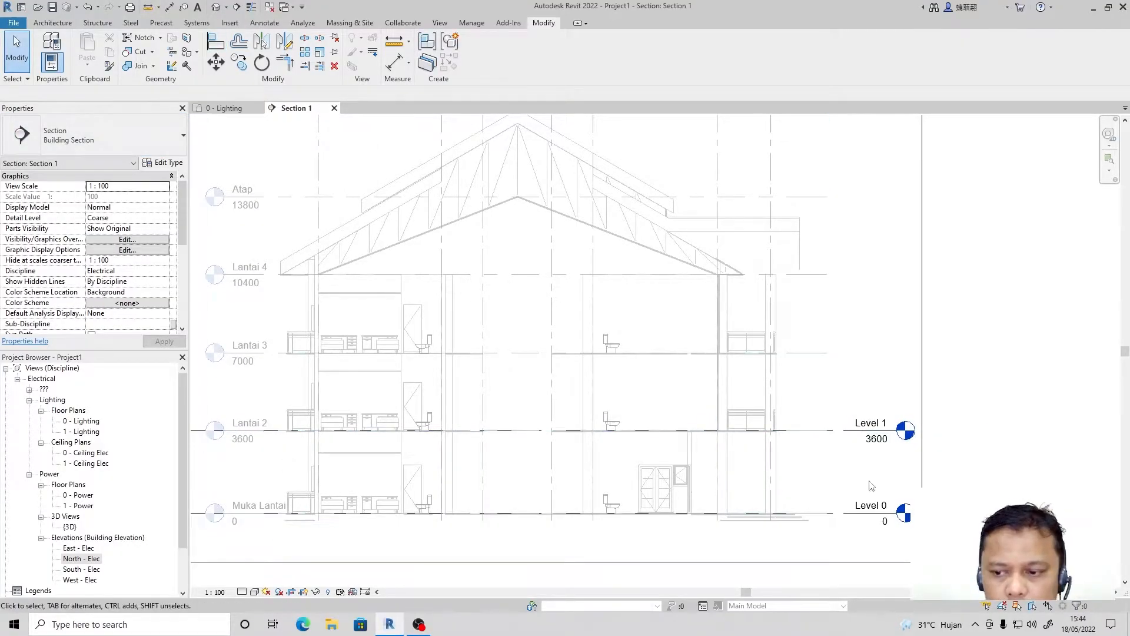
Step: Examine how Level 0 and Level 1 line up with the linked model's levels in the section
{"action": "left_click", "coordinate": [856, 441]}
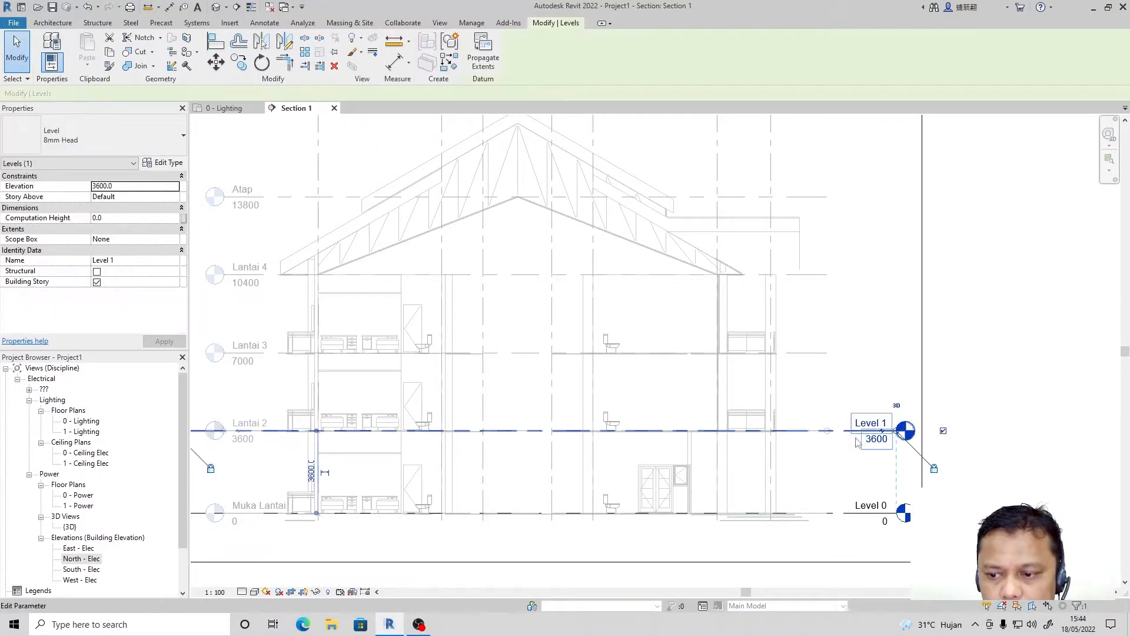
{"action": "left_click", "coordinate": [876, 351]}
{"action": "scroll", "coordinate": [893, 401], "scroll_direction": "down", "scroll_amount": 2}
{"action": "scroll", "coordinate": [414, 433], "scroll_direction": "up", "scroll_amount": 5}
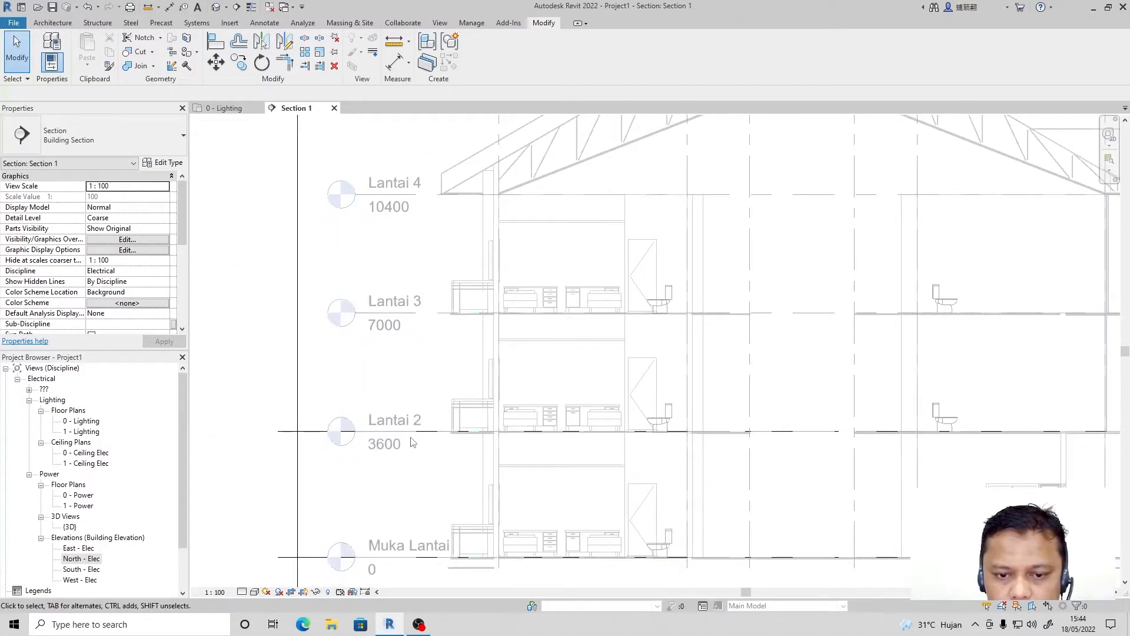
{"action": "scroll", "coordinate": [412, 441], "scroll_direction": "down", "scroll_amount": 3}
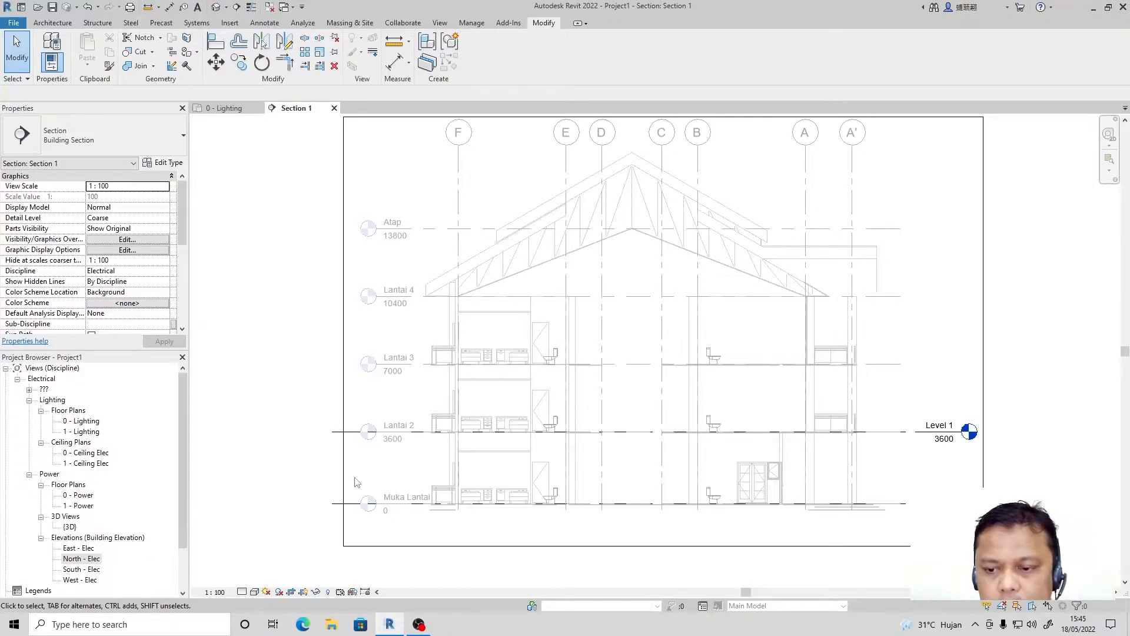
{"action": "scroll", "coordinate": [182, 427], "scroll_direction": "down", "scroll_amount": 1}
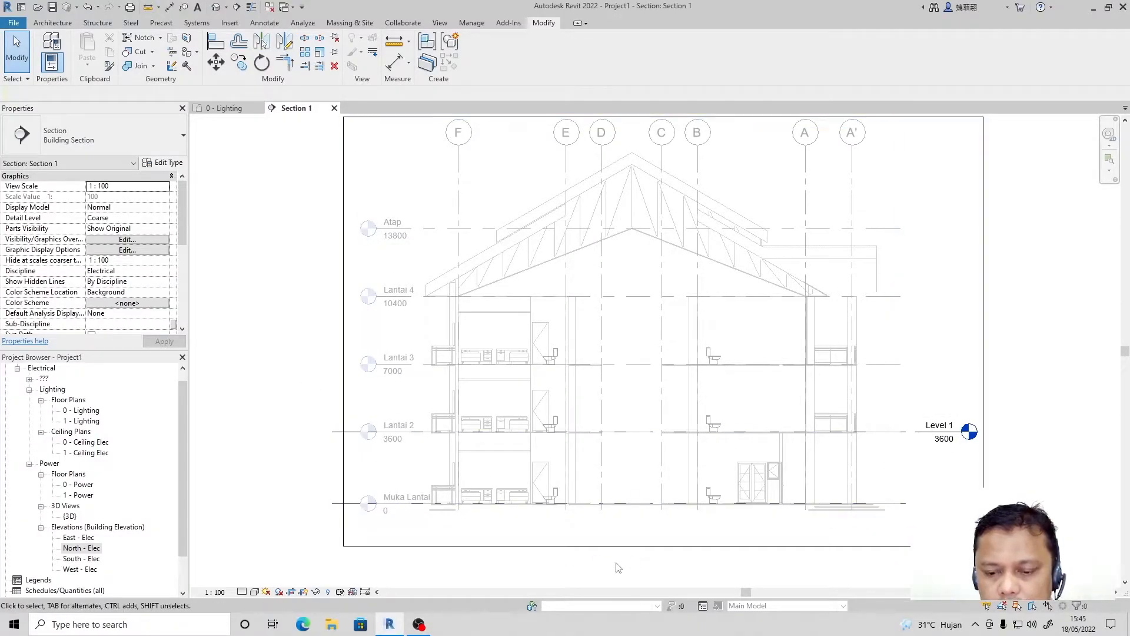
{"action": "scroll", "coordinate": [1030, 482], "scroll_direction": "up", "scroll_amount": 2}
{"action": "scroll", "coordinate": [831, 580], "scroll_direction": "down", "scroll_amount": 1}
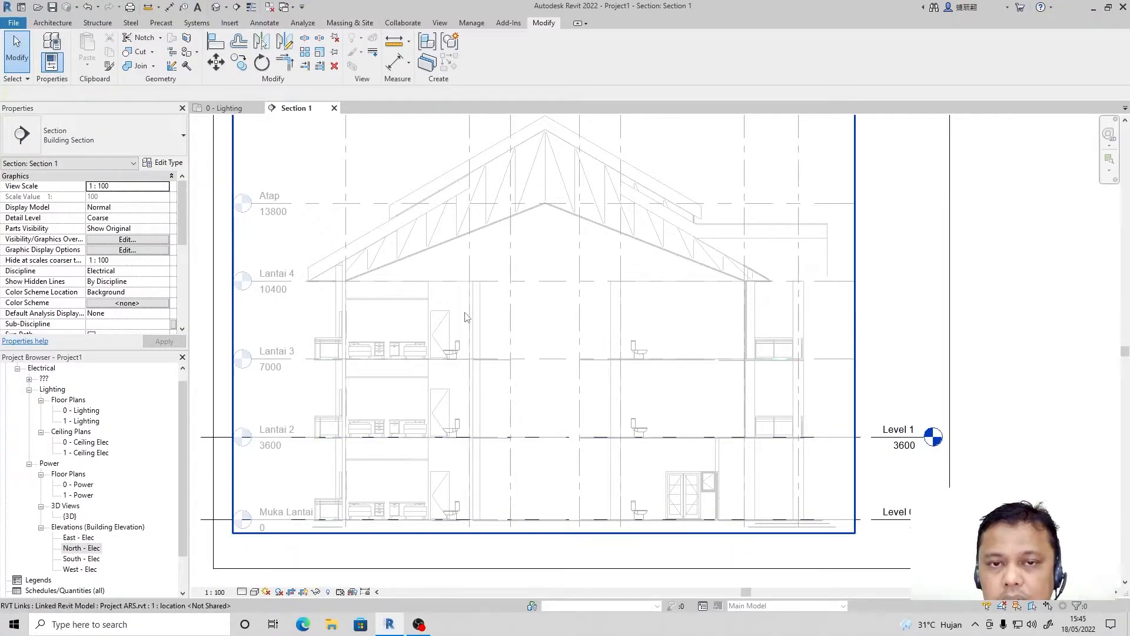
{"action": "scroll", "coordinate": [660, 472], "scroll_direction": "down", "scroll_amount": 1}
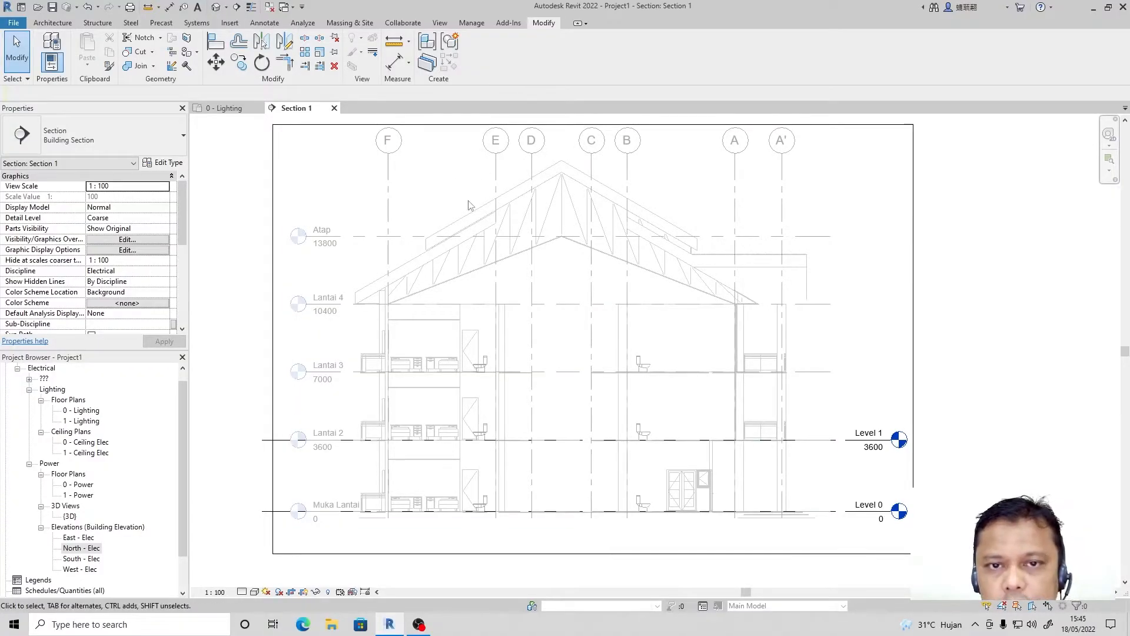
Step: Start Copy/Monitor on the linked architectural model Project ARS.rvt
{"action": "left_click", "coordinate": [407, 23]}
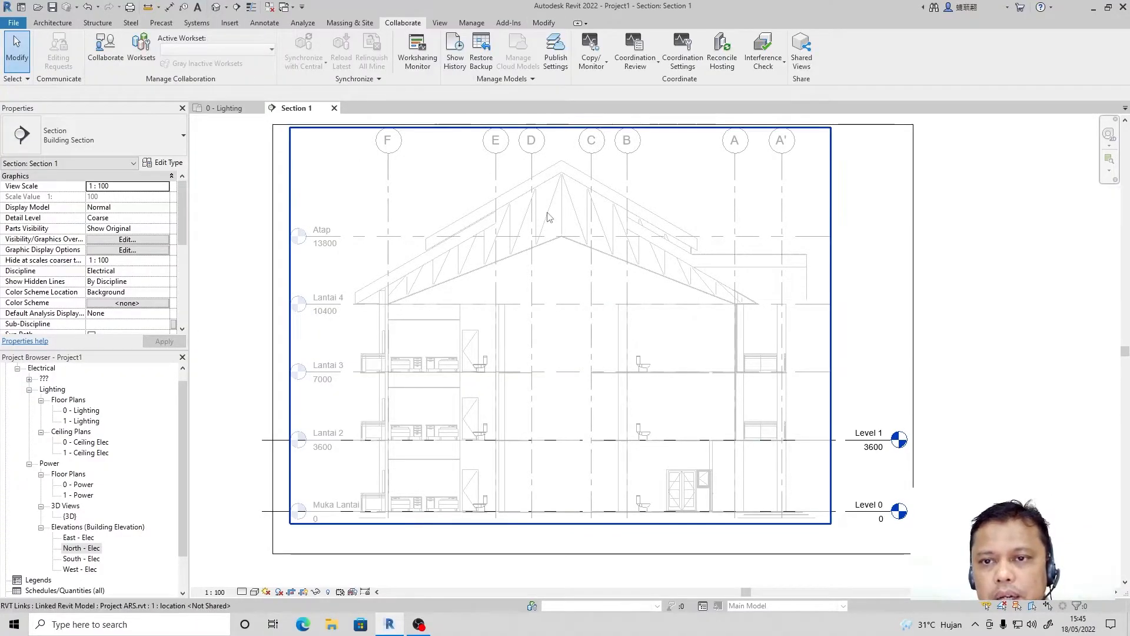
{"action": "left_click", "coordinate": [591, 55]}
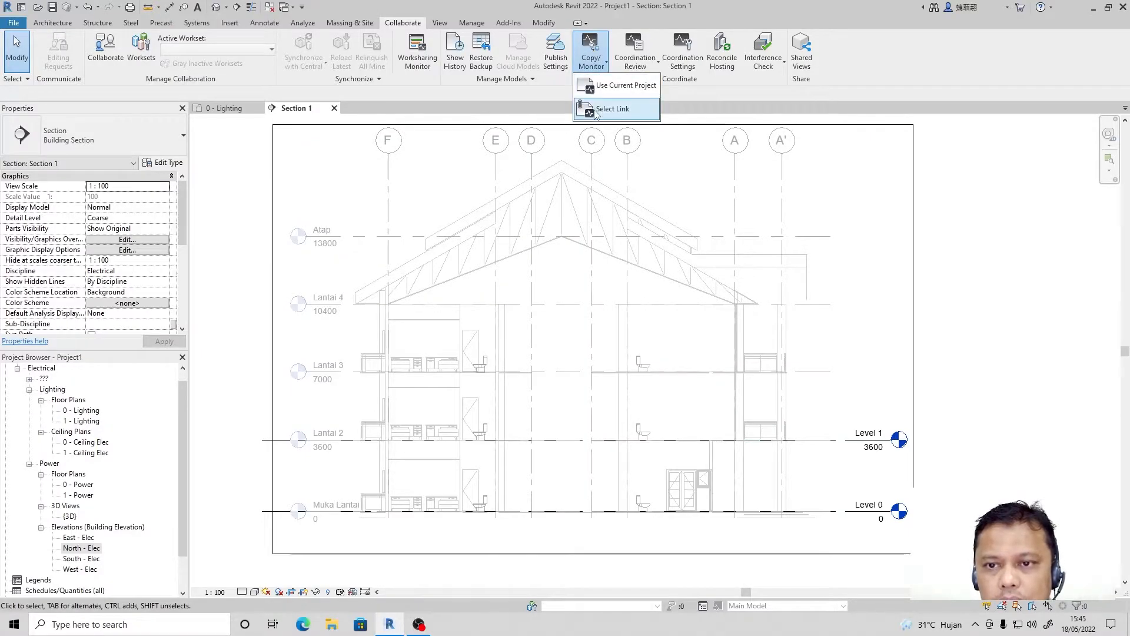
{"action": "left_click", "coordinate": [612, 108]}
{"action": "scroll", "coordinate": [482, 390], "scroll_direction": "down", "scroll_amount": 2}
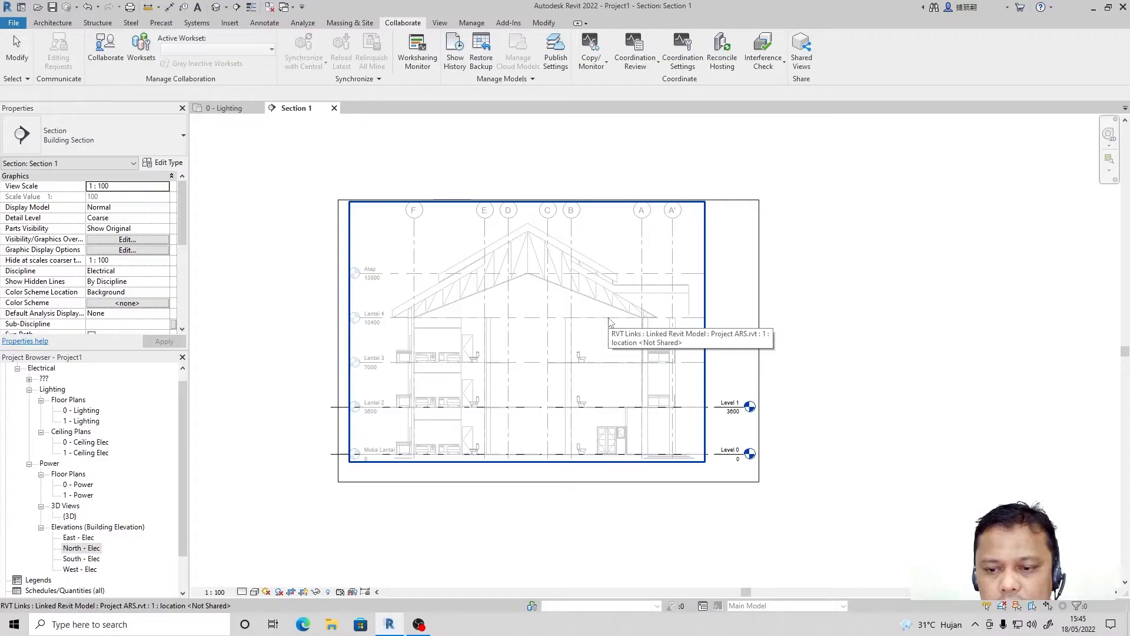
{"action": "left_click", "coordinate": [609, 322]}
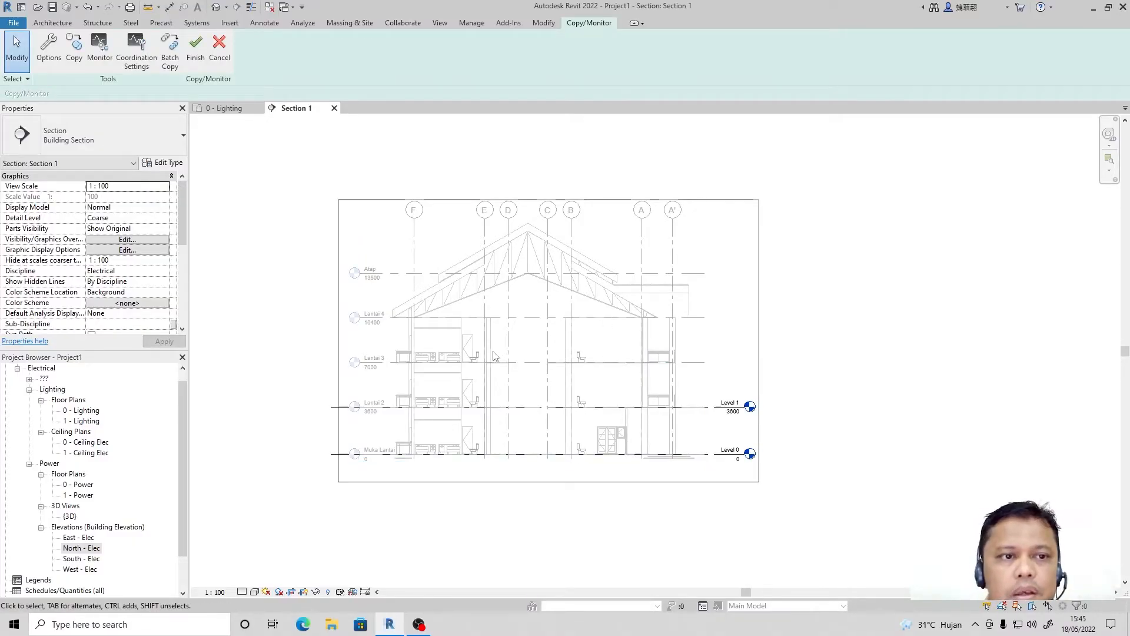
Step: Monitor Level 0 against the linked Muka Lantai level and Level 1 against the linked Lantai 2 level
{"action": "left_click", "coordinate": [99, 50]}
{"action": "scroll", "coordinate": [507, 489], "scroll_direction": "up", "scroll_amount": 1}
{"action": "scroll", "coordinate": [507, 490], "scroll_direction": "up", "scroll_amount": 2}
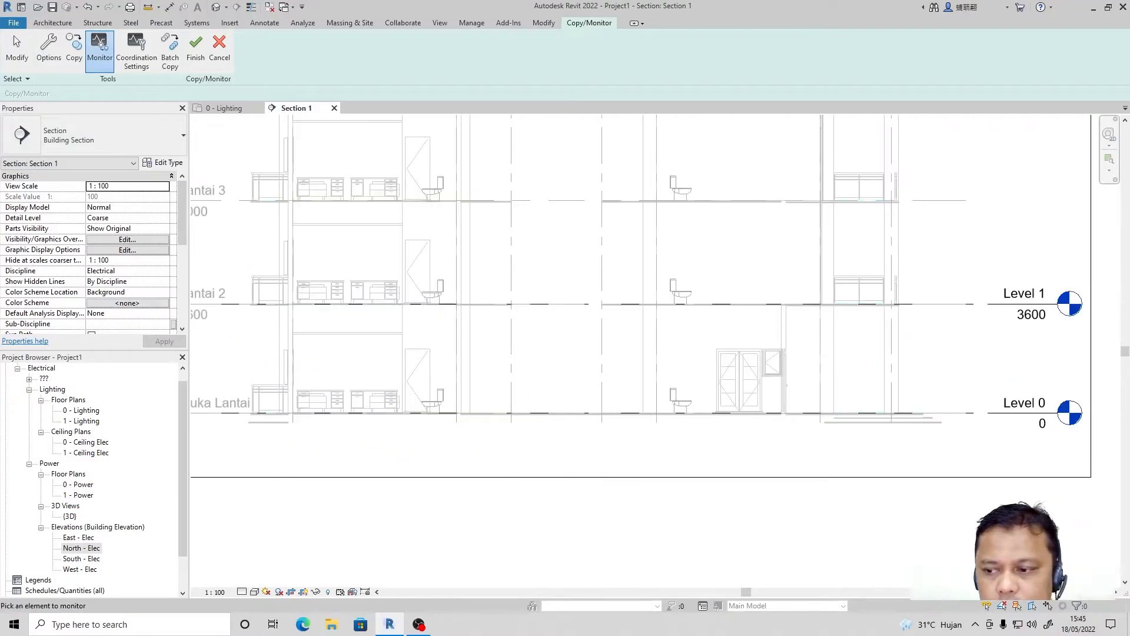
{"action": "left_click", "coordinate": [998, 419]}
{"action": "scroll", "coordinate": [999, 419], "scroll_direction": "down", "scroll_amount": 1}
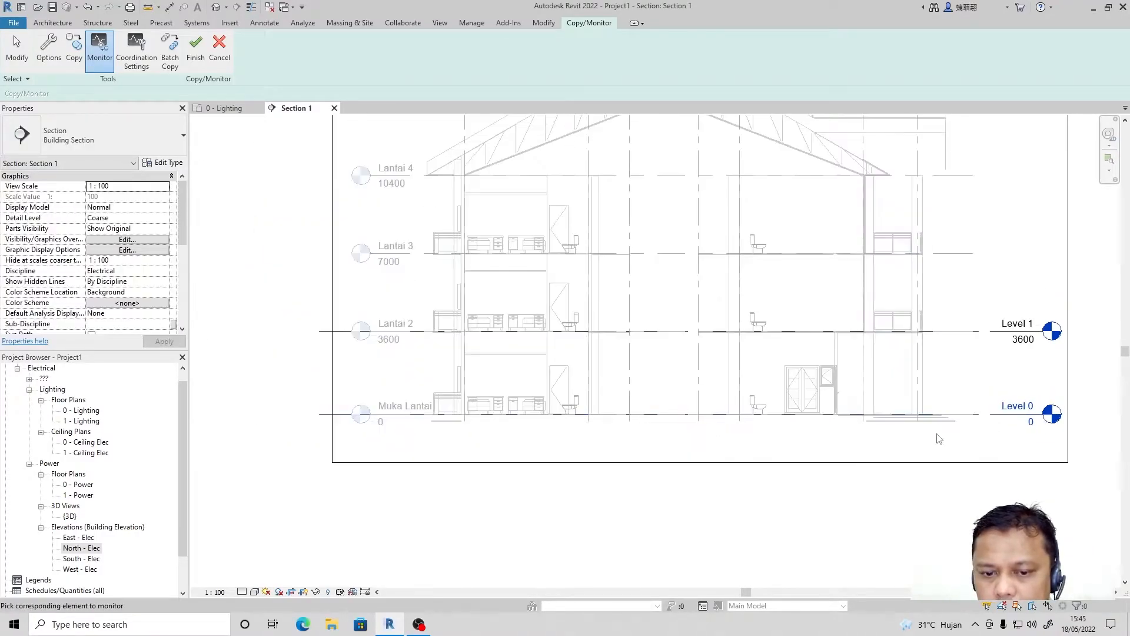
{"action": "left_click", "coordinate": [402, 413]}
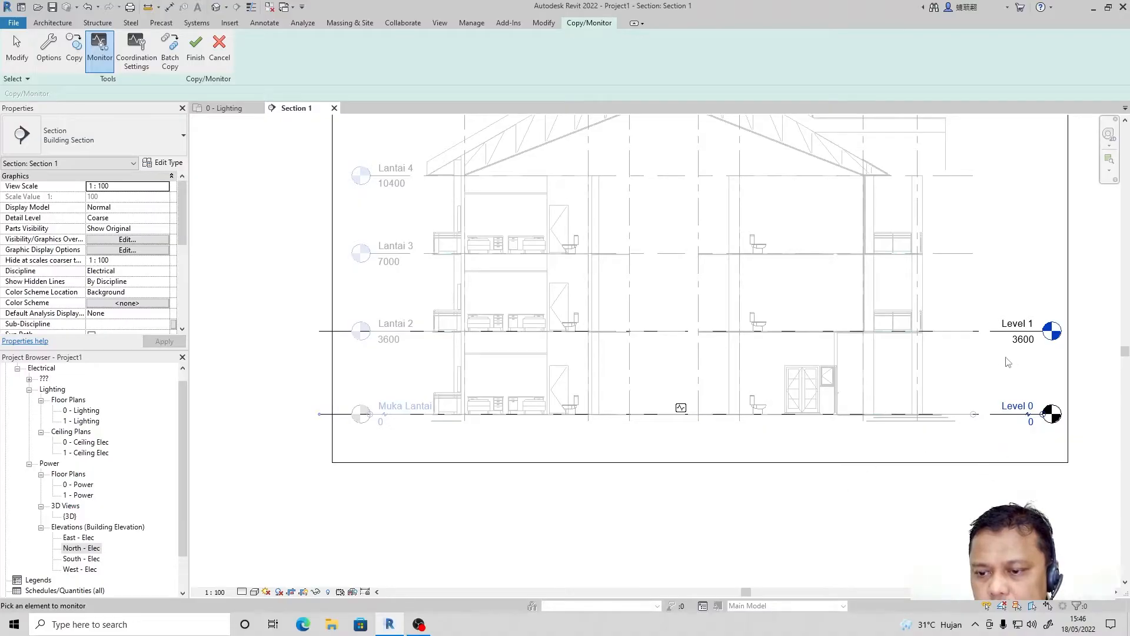
{"action": "left_click", "coordinate": [1007, 335]}
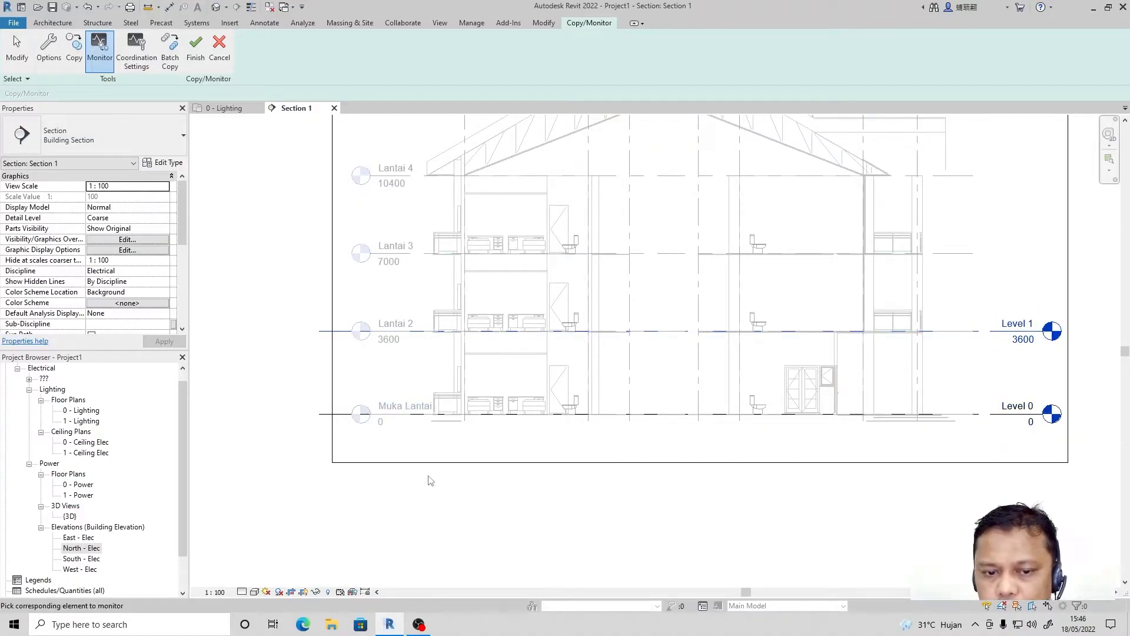
{"action": "left_click", "coordinate": [404, 336]}
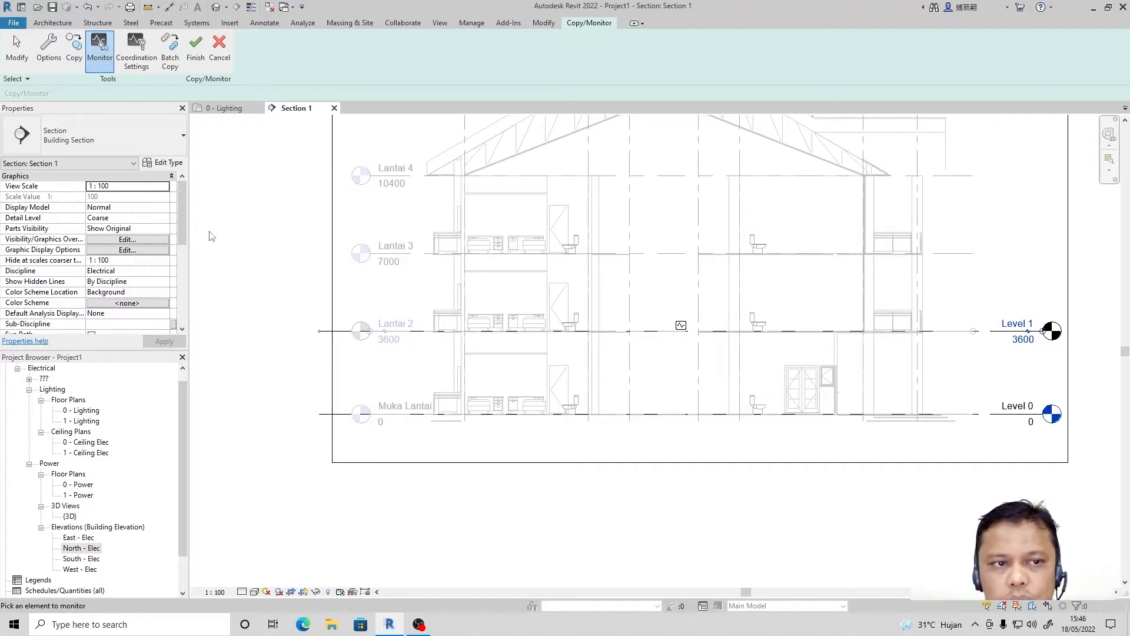
Step: Copy the linked model's Lantai 3 and Lantai 4 levels together with the Multiple option and finish Copy/Monitor
{"action": "left_click", "coordinate": [74, 50]}
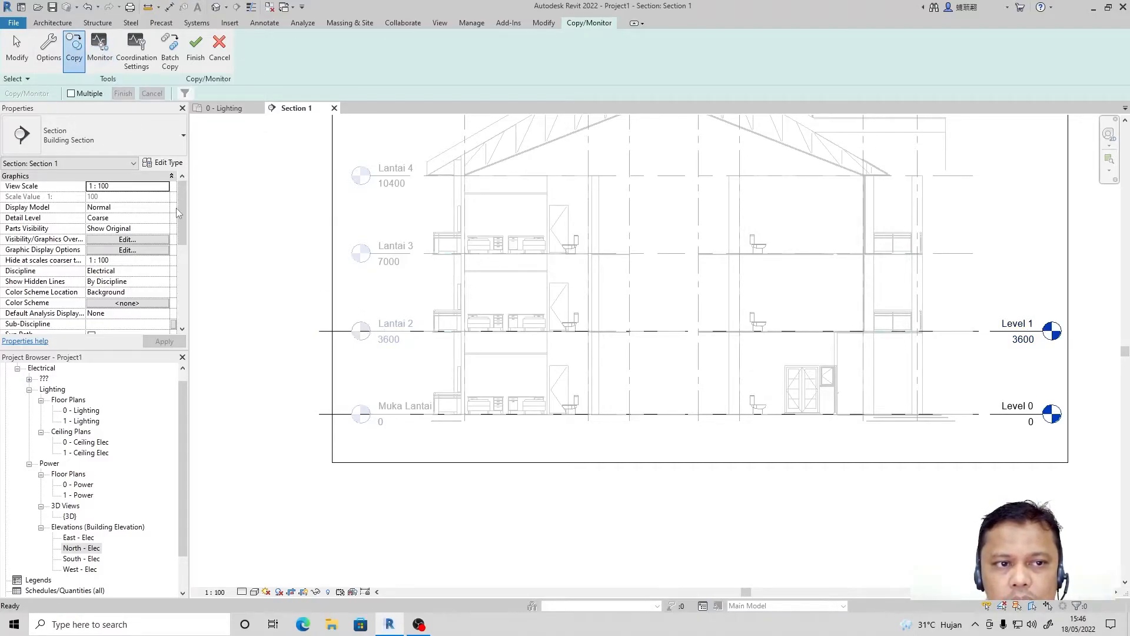
{"action": "scroll", "coordinate": [655, 425], "scroll_direction": "down", "scroll_amount": 3}
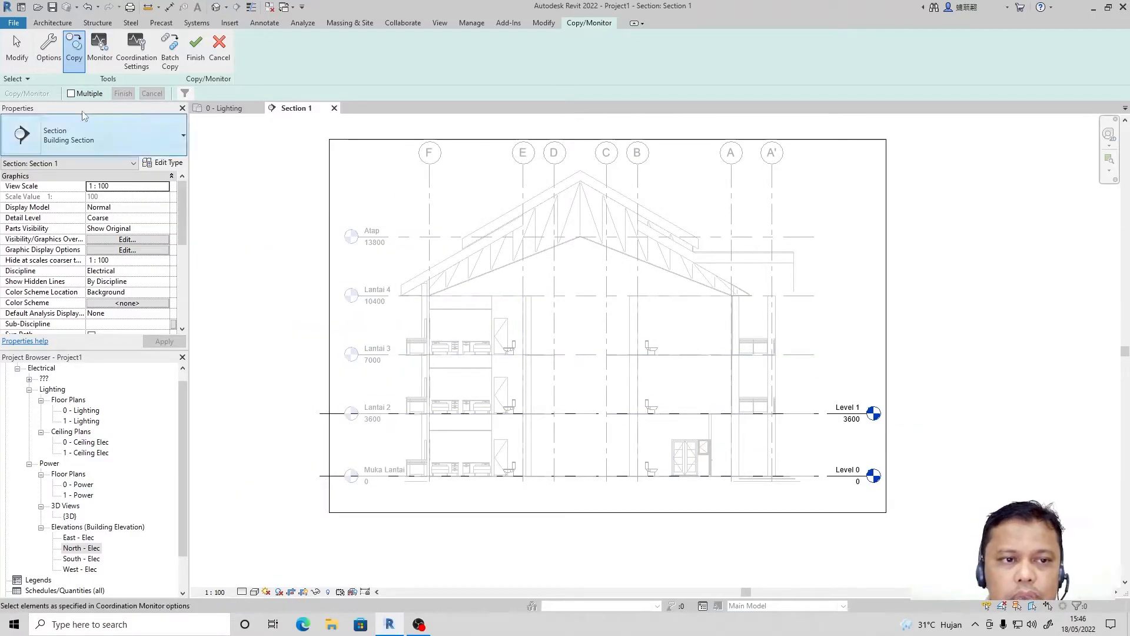
{"action": "left_click", "coordinate": [71, 94]}
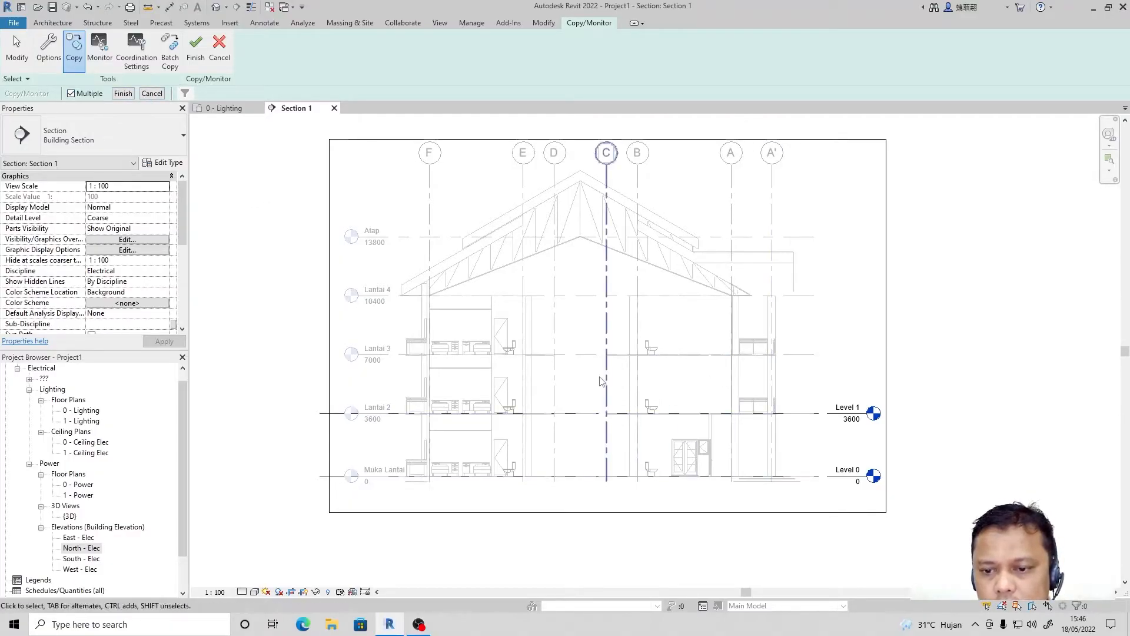
{"action": "left_click", "coordinate": [807, 361]}
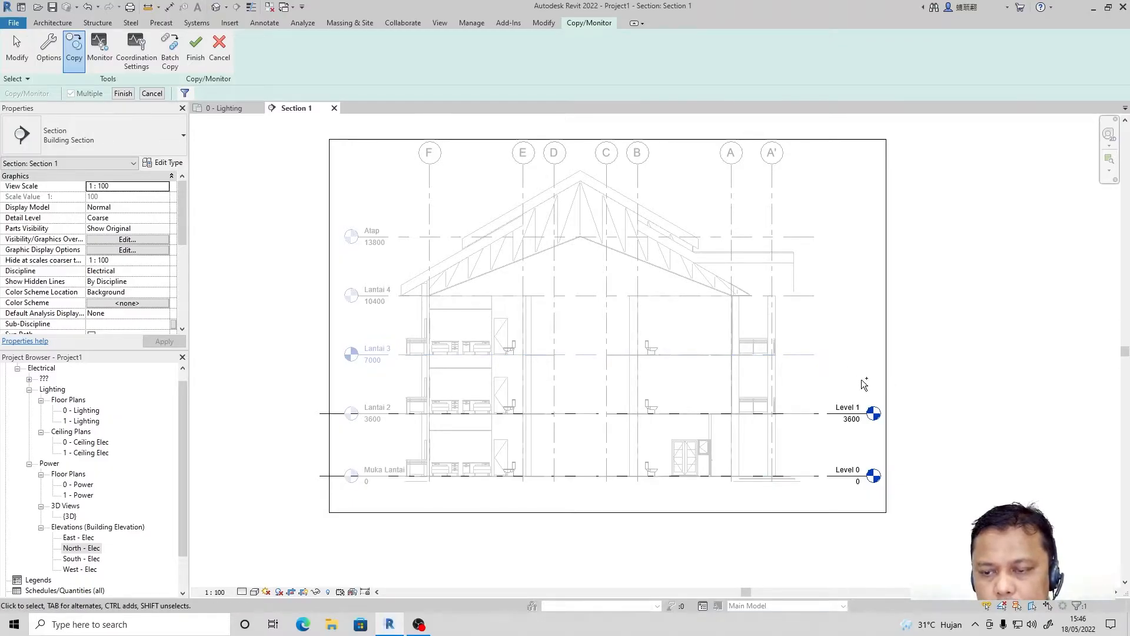
{"action": "left_click", "coordinate": [810, 297]}
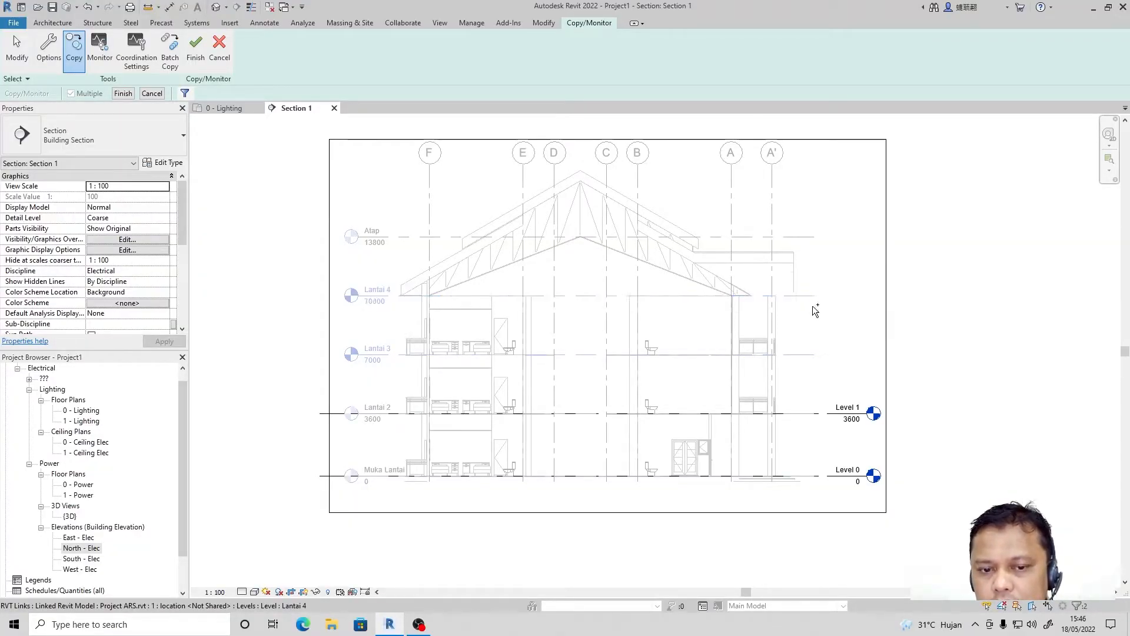
{"action": "left_click", "coordinate": [123, 94]}
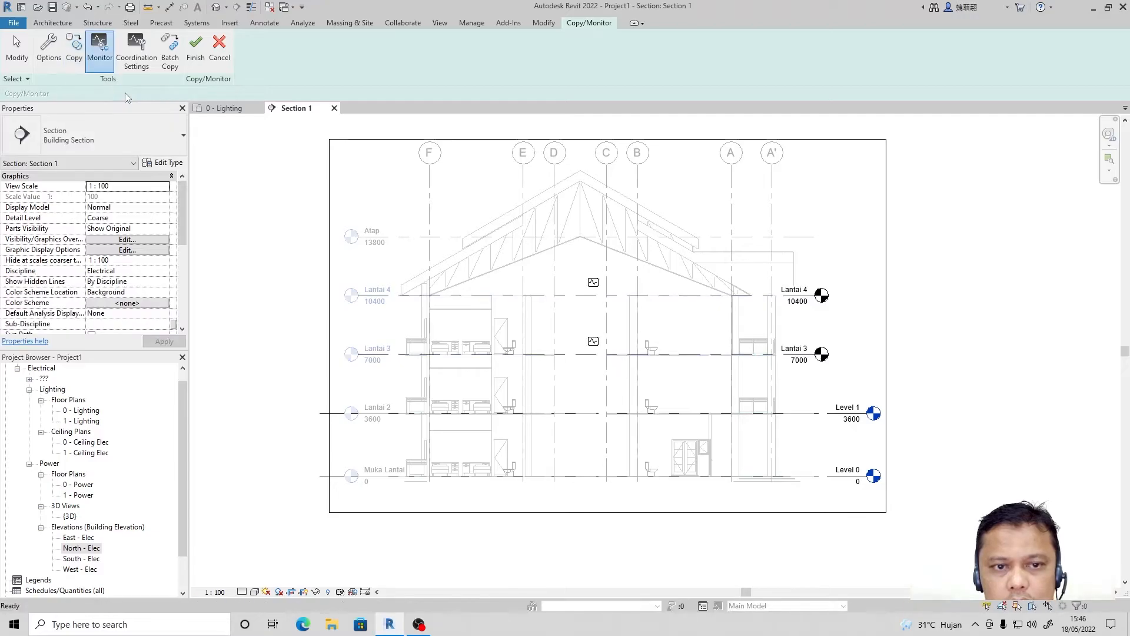
{"action": "left_click", "coordinate": [201, 55]}
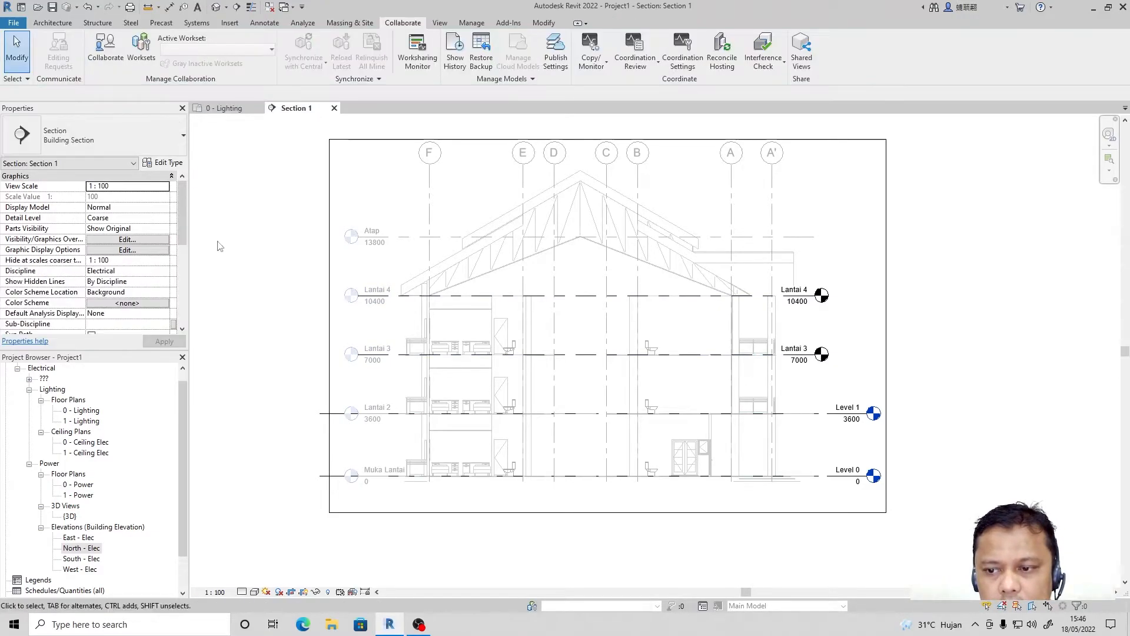
Step: Extend both ends of the copied Lantai 3 and Lantai 4 level lines to line up with Level 0 and Level 1 in the section
{"action": "left_click", "coordinate": [682, 354]}
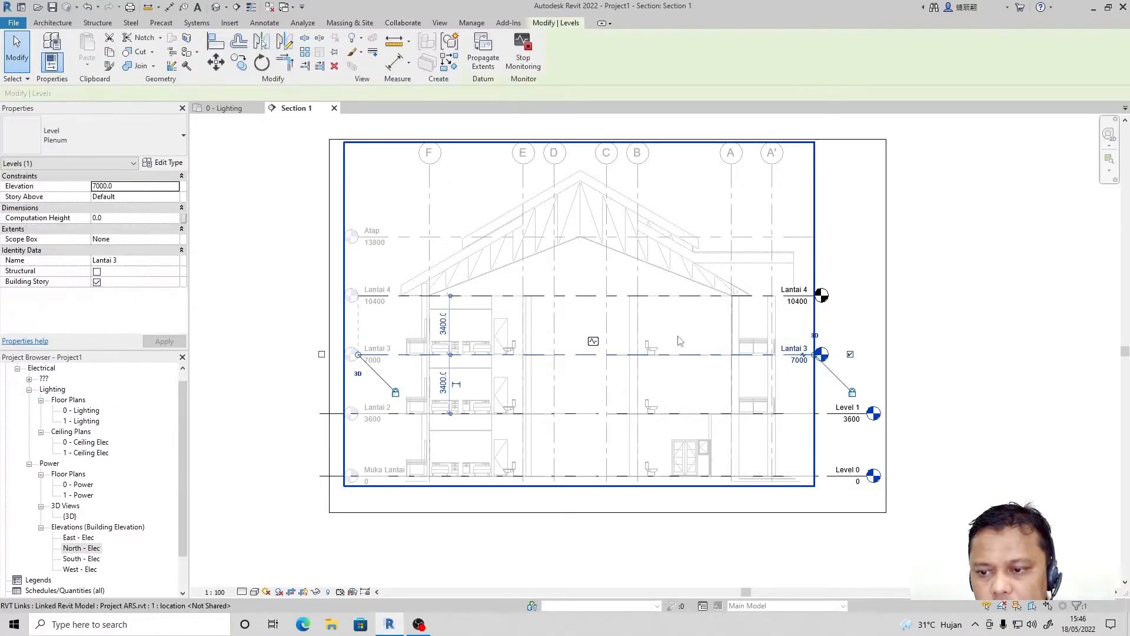
{"action": "left_click_drag", "start_coordinate": [817, 360], "coordinate": [870, 360]}
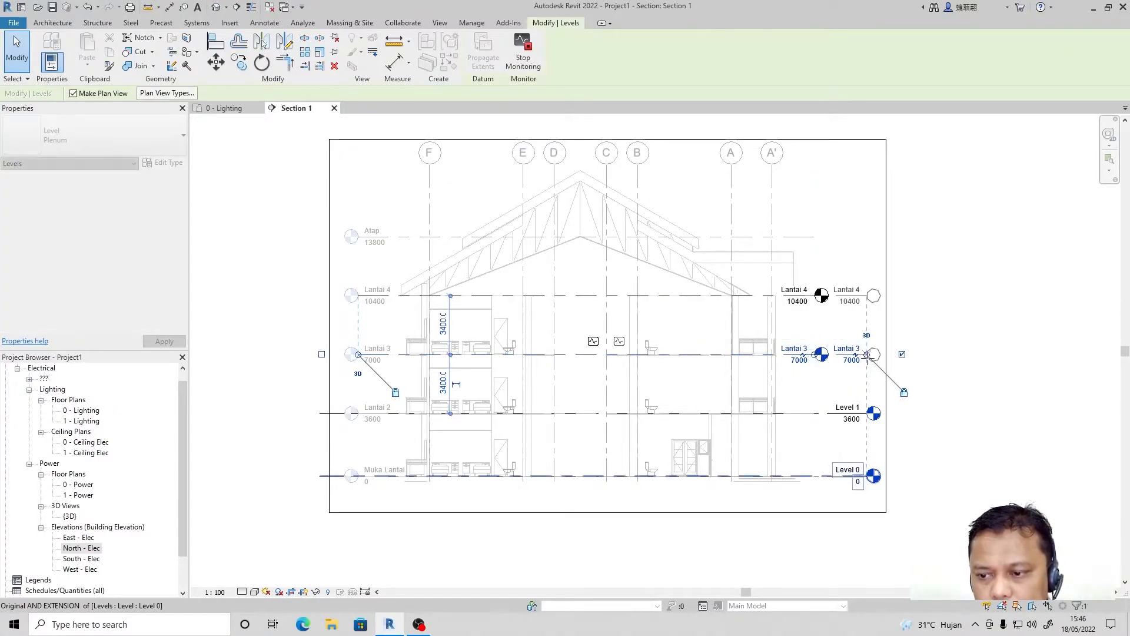
{"action": "mouse_move", "coordinate": [358, 355]}
{"action": "left_mouse_down"}
{"action": "mouse_move", "coordinate": [321, 356]}
{"action": "mouse_move", "coordinate": [283, 421]}
{"action": "left_mouse_up"}
{"action": "left_click", "coordinate": [274, 432]}
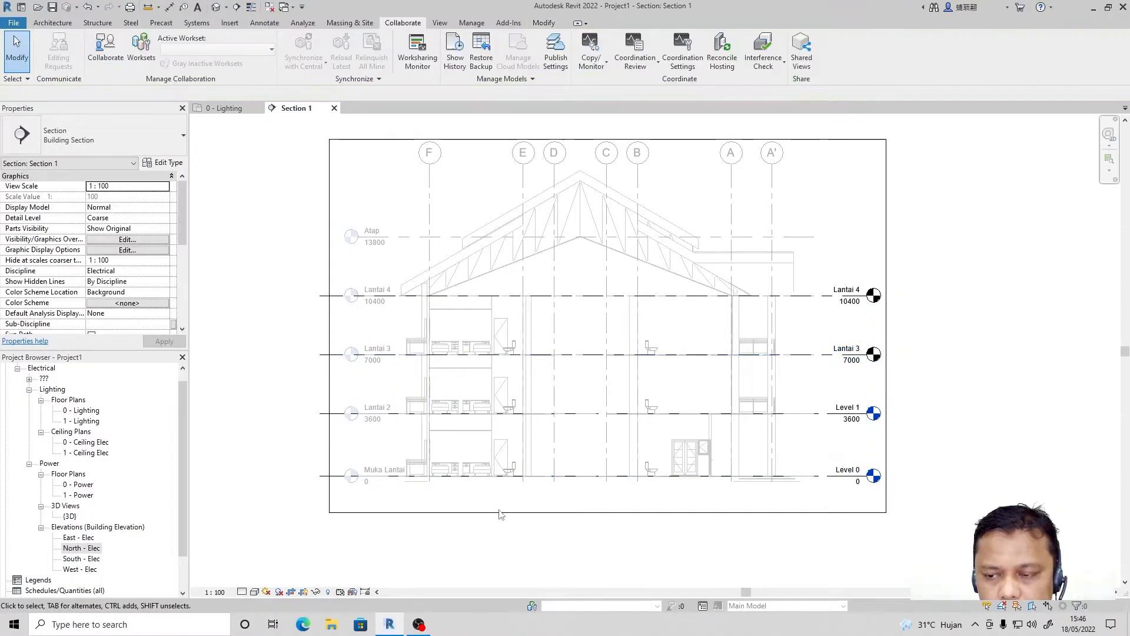
Step: Rename the copied Lantai 3 level as Level 2
{"action": "left_click", "coordinate": [845, 349]}
{"action": "left_click", "coordinate": [843, 348]}
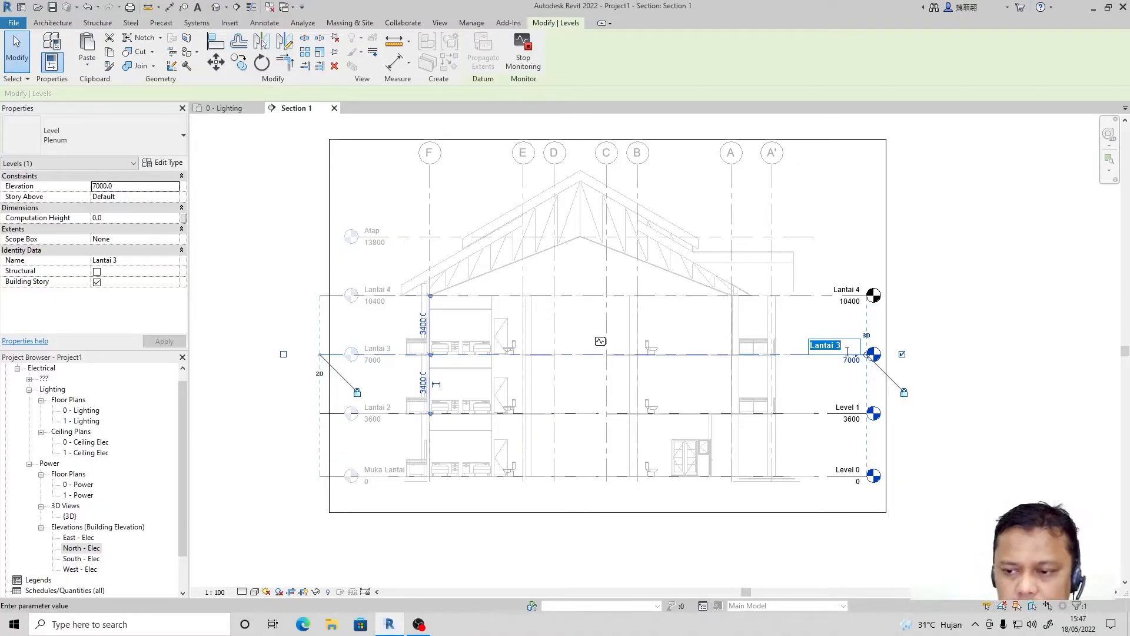
{"action": "type", "text": "Level 2"}
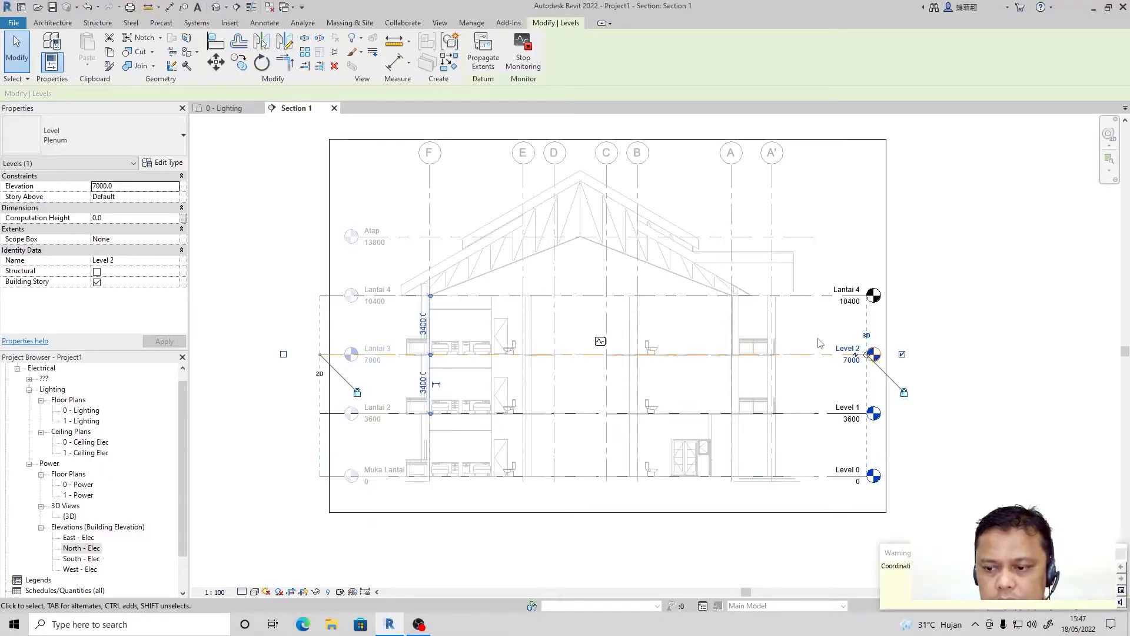
{"action": "left_click", "coordinate": [1051, 318]}
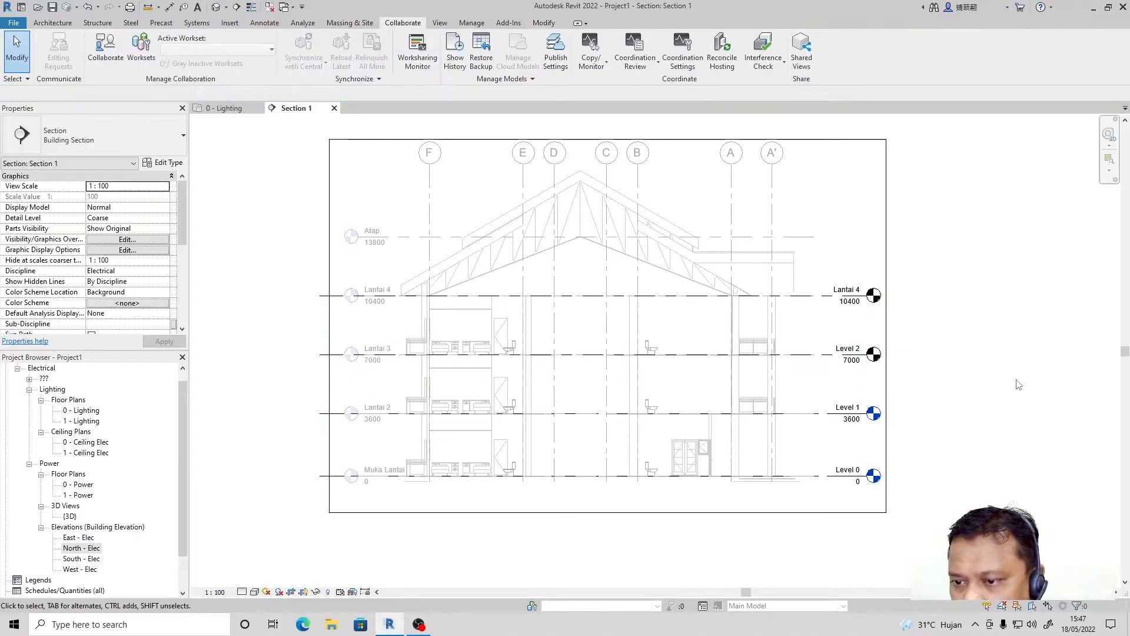
Step: Rename the copied Lantai 4 level as Level 3
{"action": "left_click", "coordinate": [827, 295]}
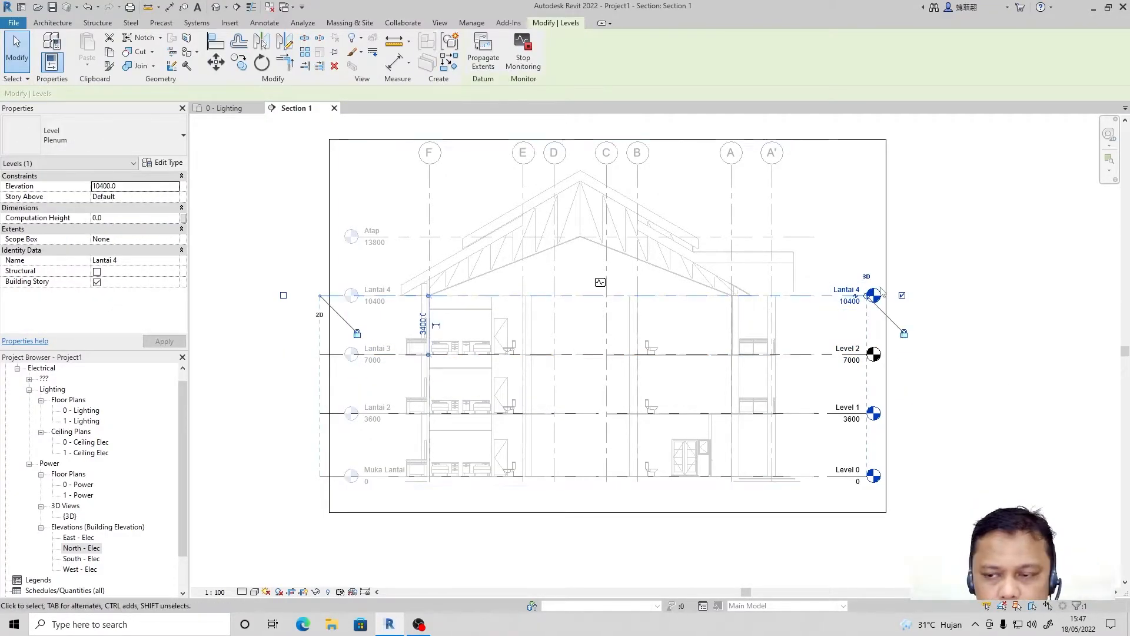
{"action": "left_click", "coordinate": [847, 289]}
{"action": "type", "text": "Level 3"}
{"action": "key", "text": "Return"}
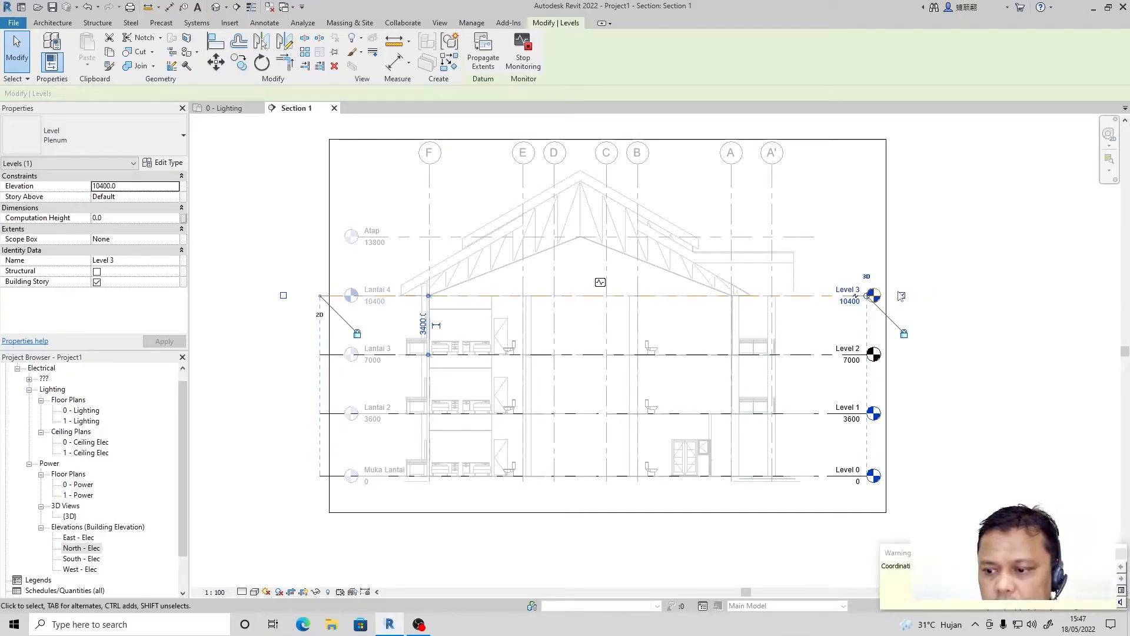
{"action": "left_click", "coordinate": [971, 361]}
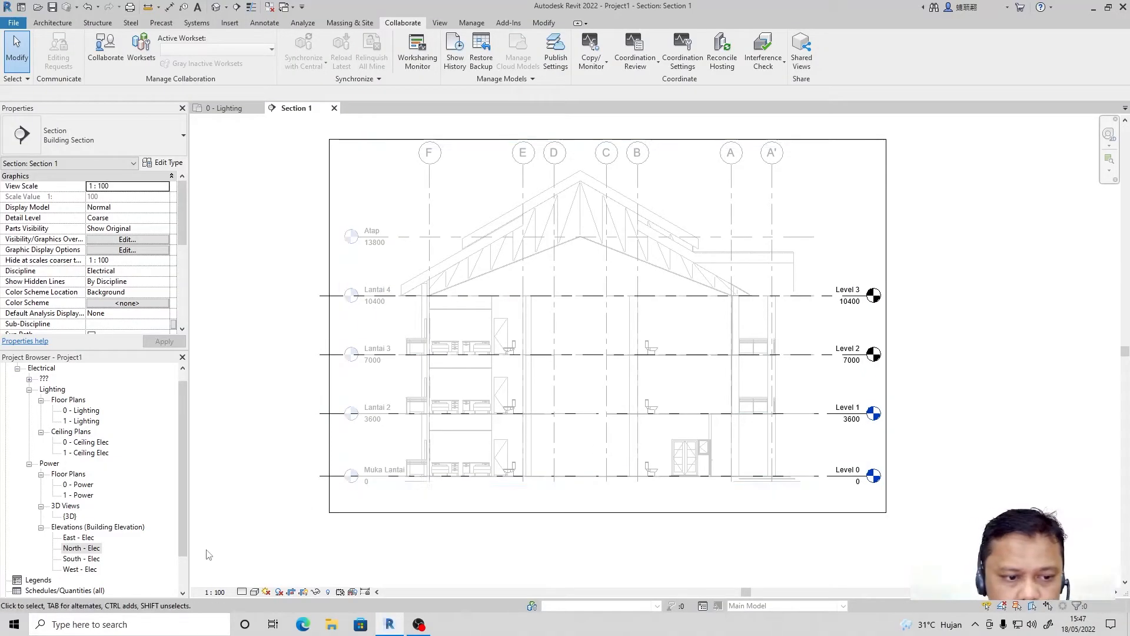
{"action": "left_click", "coordinate": [29, 380]}
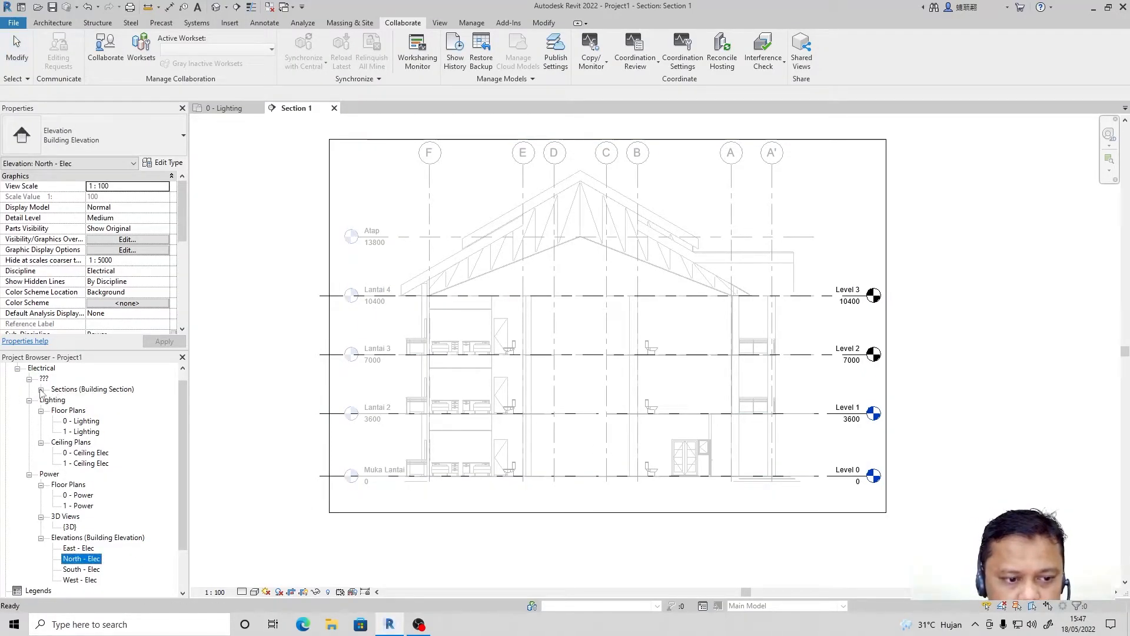
{"action": "left_click", "coordinate": [40, 390]}
{"action": "left_click", "coordinate": [41, 390]}
{"action": "left_click", "coordinate": [29, 378]}
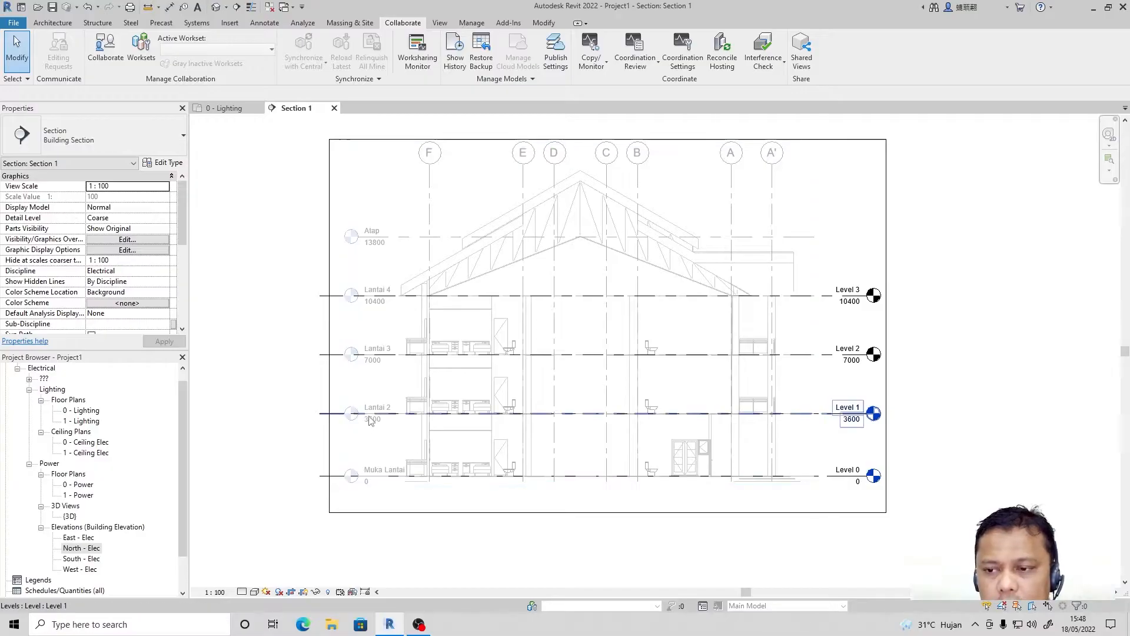
Step: Close the Section 1 view and delete its section marker from the 0 - Lighting floor plan
{"action": "left_click", "coordinate": [334, 108]}
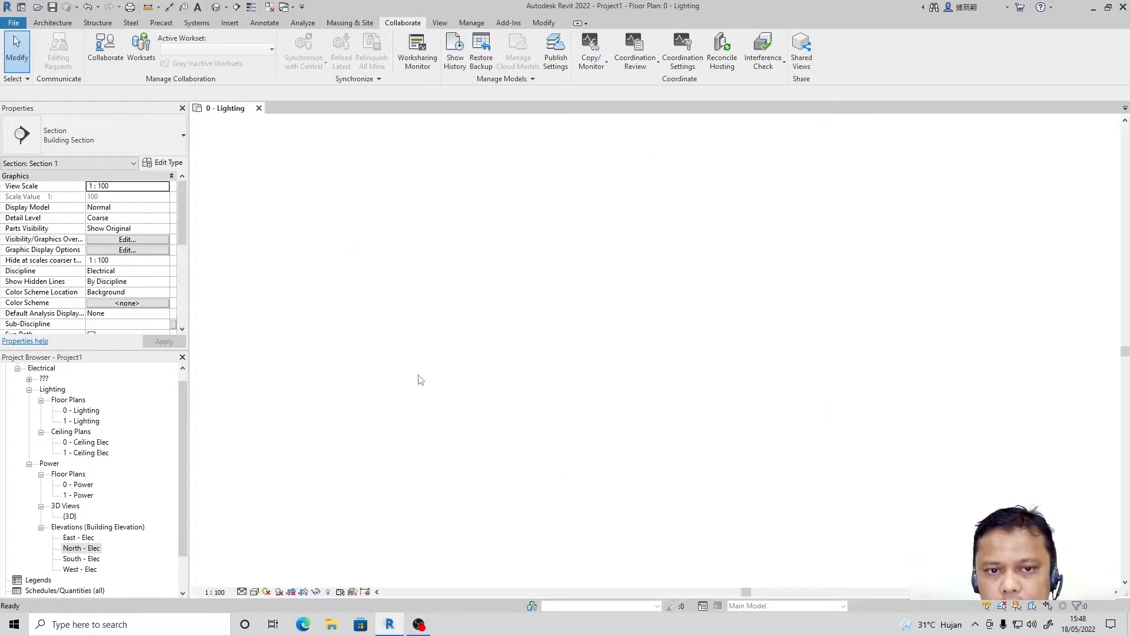
{"action": "scroll", "coordinate": [536, 242], "scroll_direction": "down", "scroll_amount": 2}
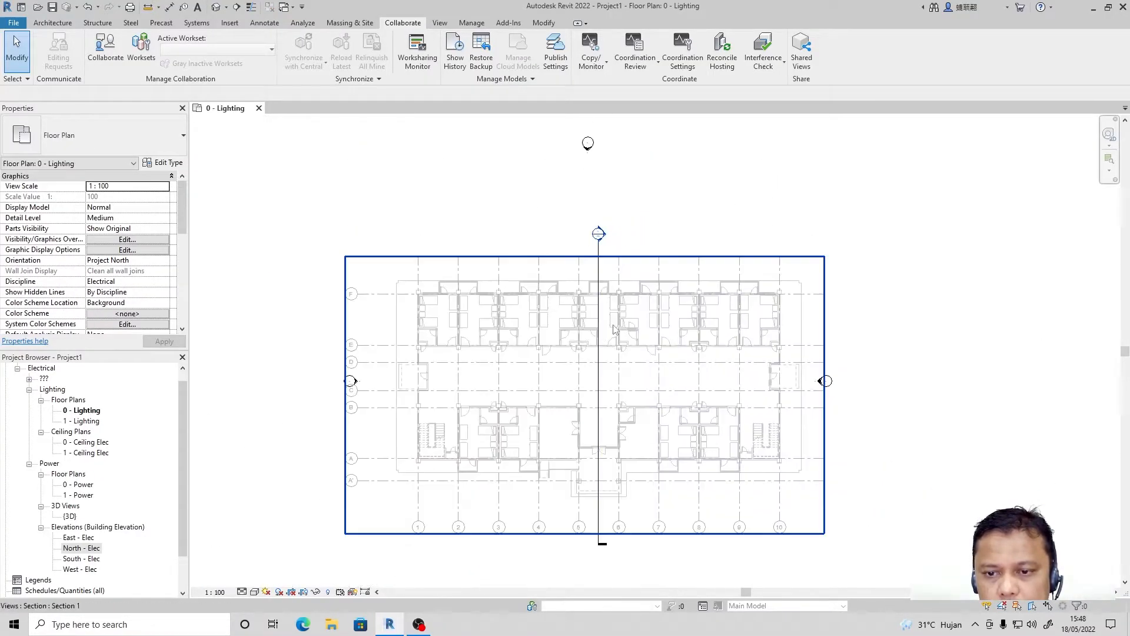
{"action": "left_click", "coordinate": [599, 269]}
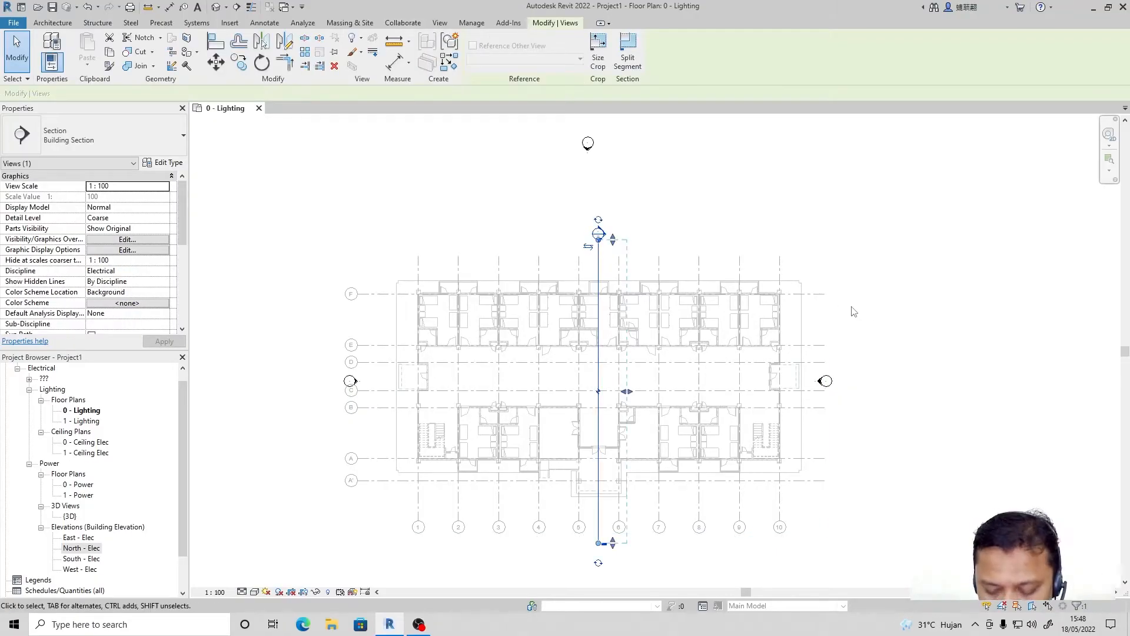
{"action": "key", "text": "Delete"}
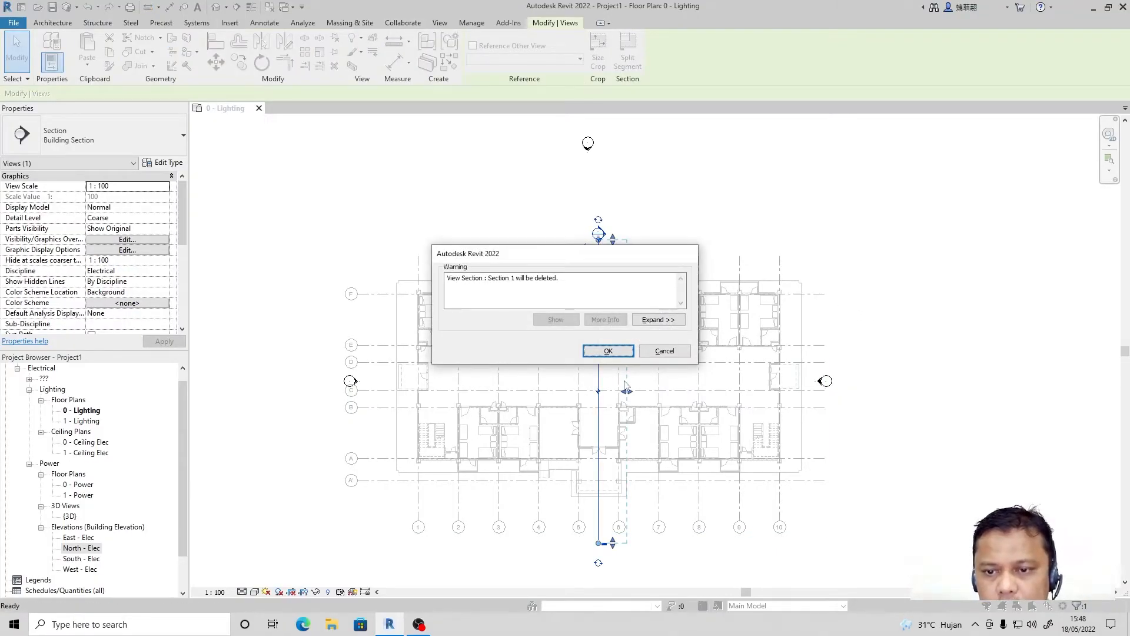
{"action": "left_click", "coordinate": [601, 352]}
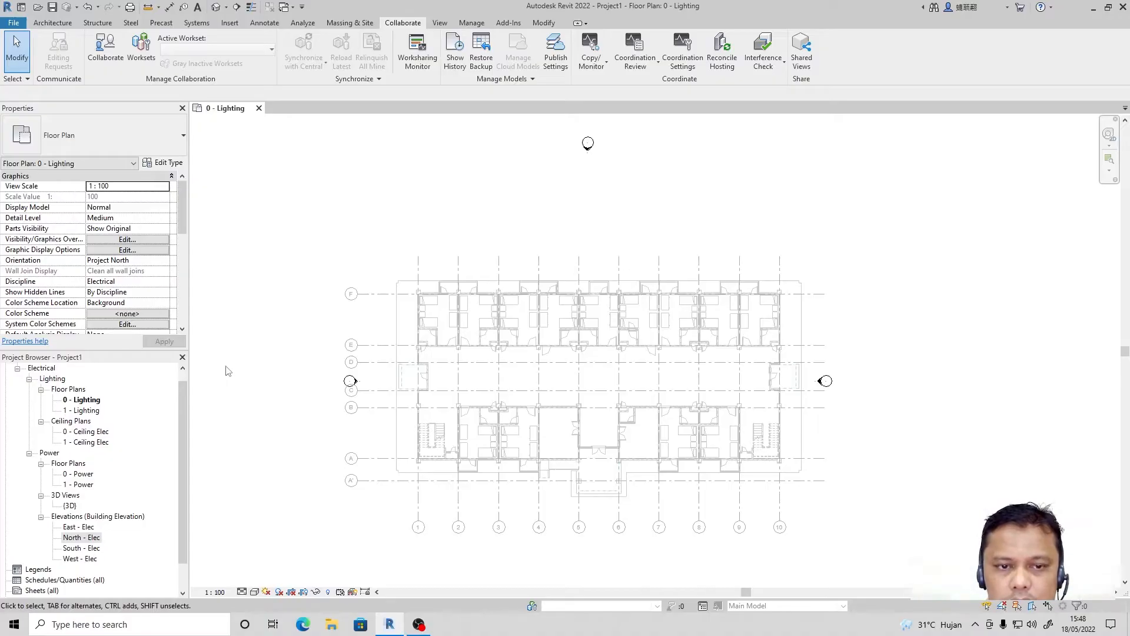
Step: In the North - Elec elevation, extend both ends of the Level 2 and Level 3 lines to align with Level 0 and Level 1
{"action": "double_click", "coordinate": [81, 537]}
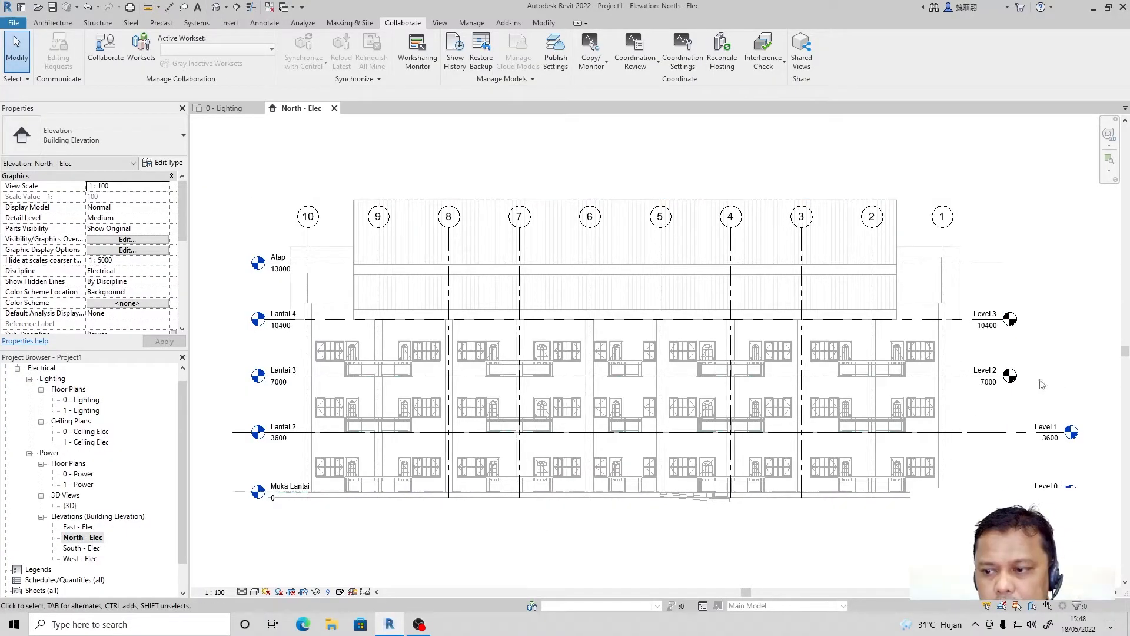
{"action": "left_click", "coordinate": [956, 375]}
{"action": "left_click_drag", "start_coordinate": [1004, 375], "coordinate": [1070, 376]}
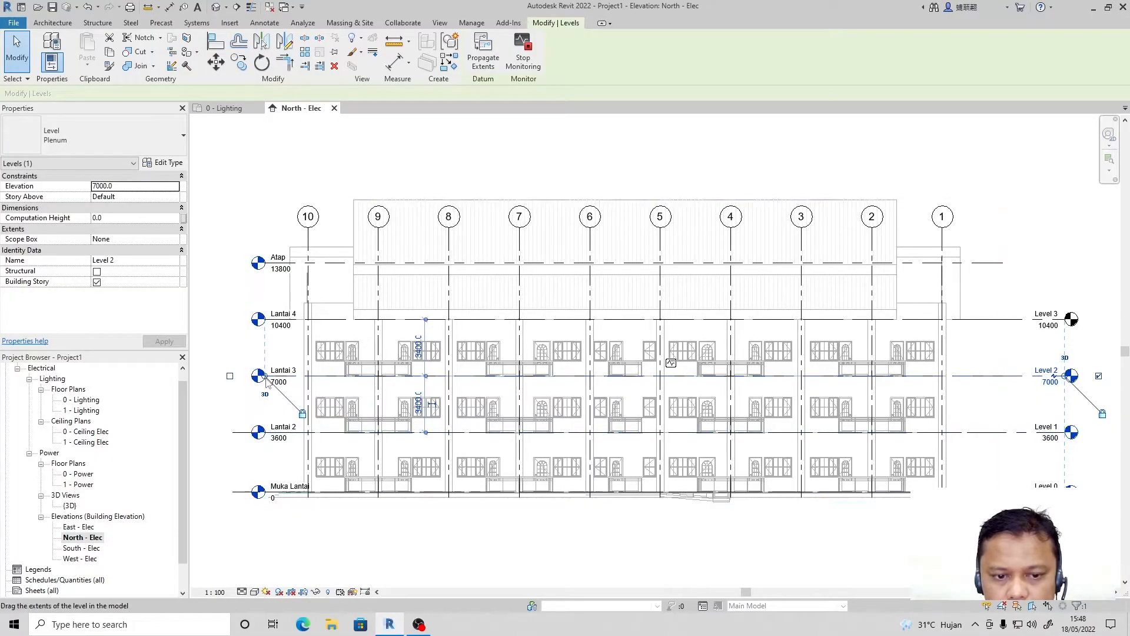
{"action": "left_click_drag", "start_coordinate": [266, 377], "coordinate": [232, 376]}
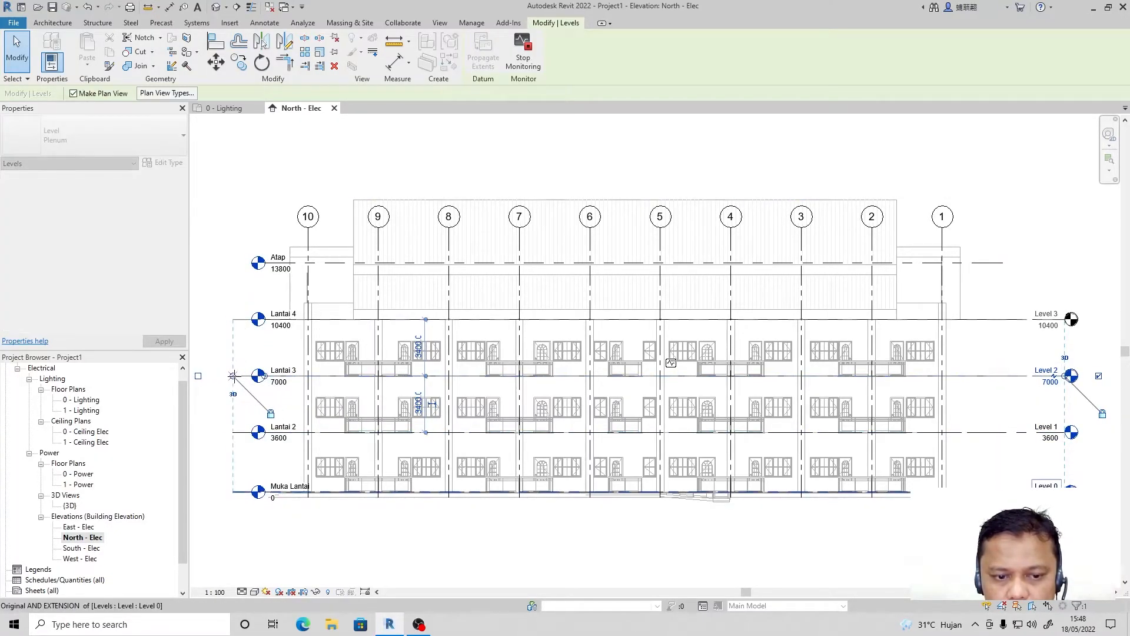
{"action": "left_click", "coordinate": [222, 308]}
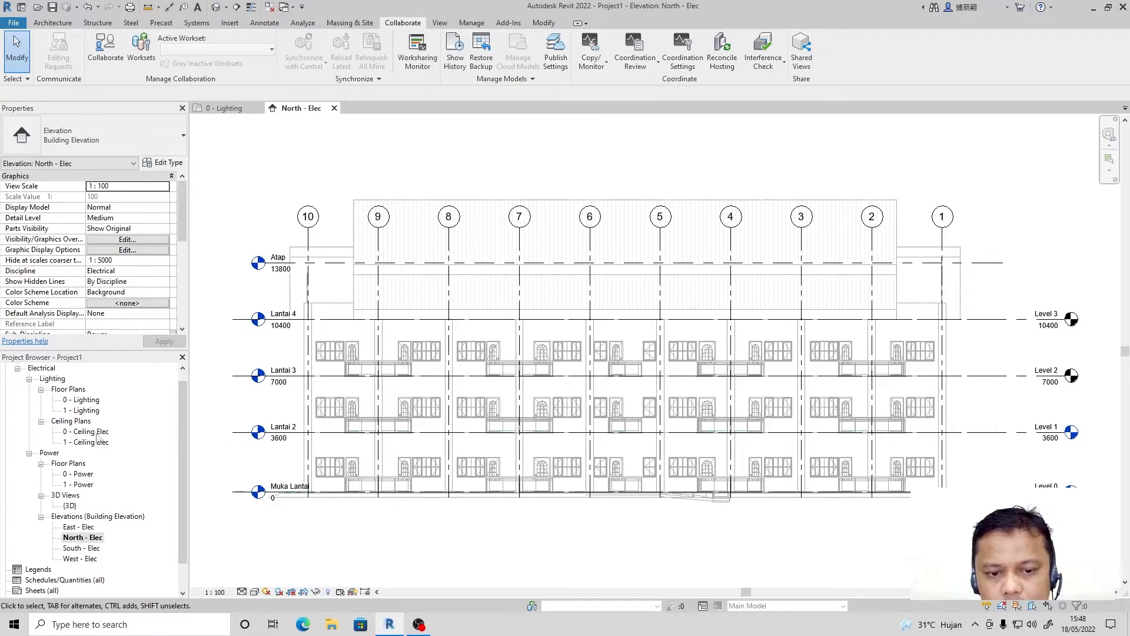
Step: Display the linked model Project ARS.rvt in halftone in the North - Elec elevation through its visibility/graphic overrides
{"action": "left_click", "coordinate": [127, 239]}
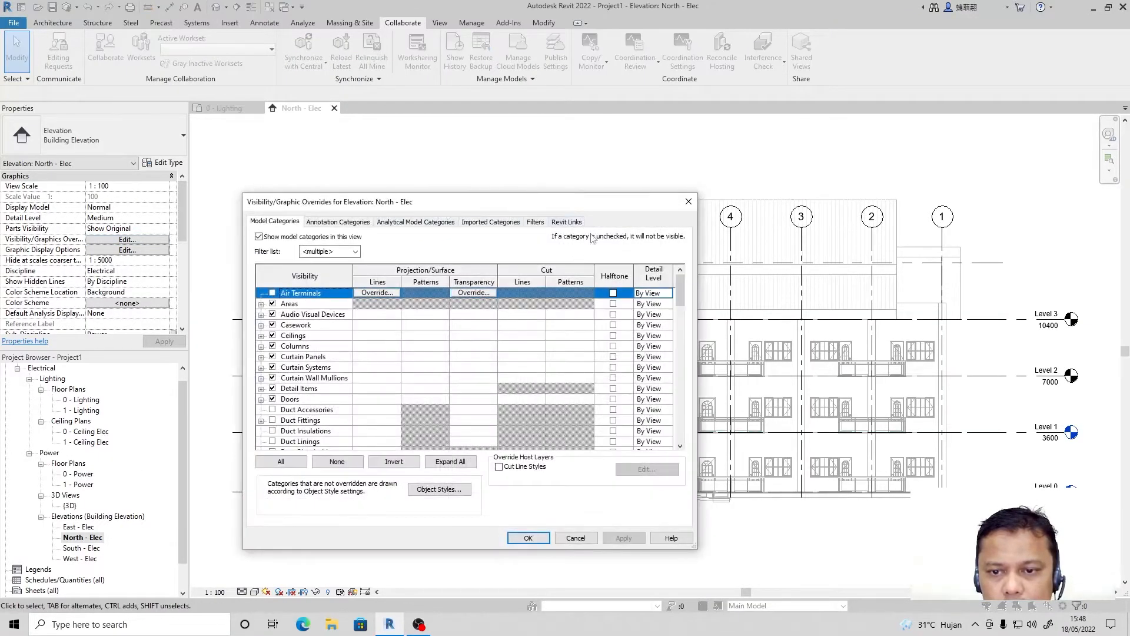
{"action": "left_click", "coordinate": [438, 274]}
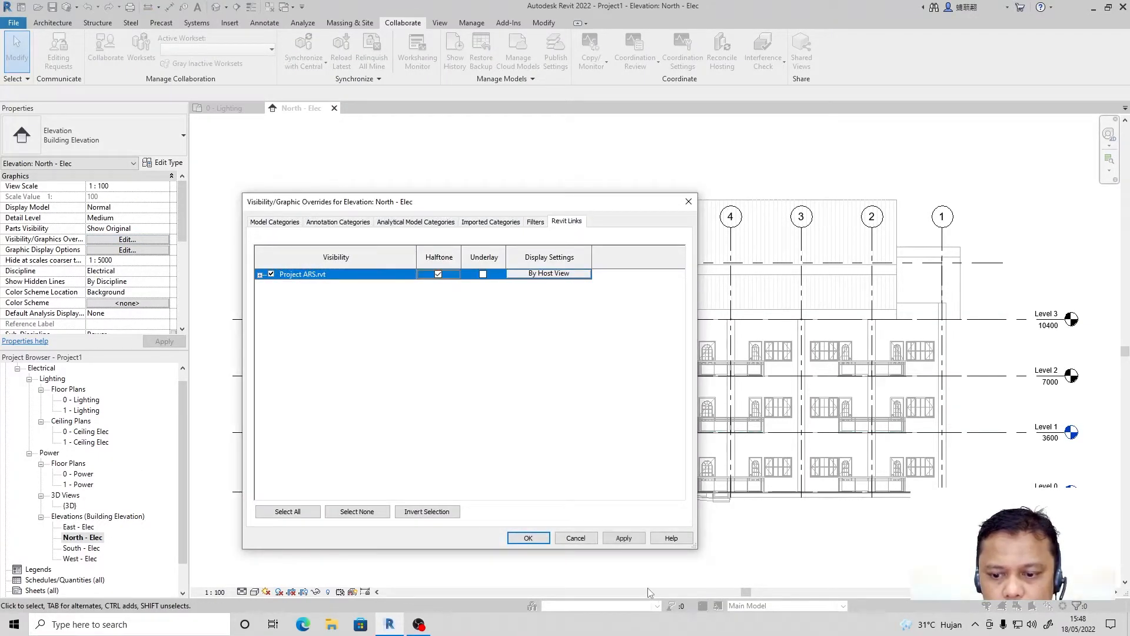
{"action": "left_click", "coordinate": [623, 538]}
{"action": "left_click", "coordinate": [528, 538]}
{"action": "scroll", "coordinate": [299, 468], "scroll_direction": "down", "scroll_amount": 1}
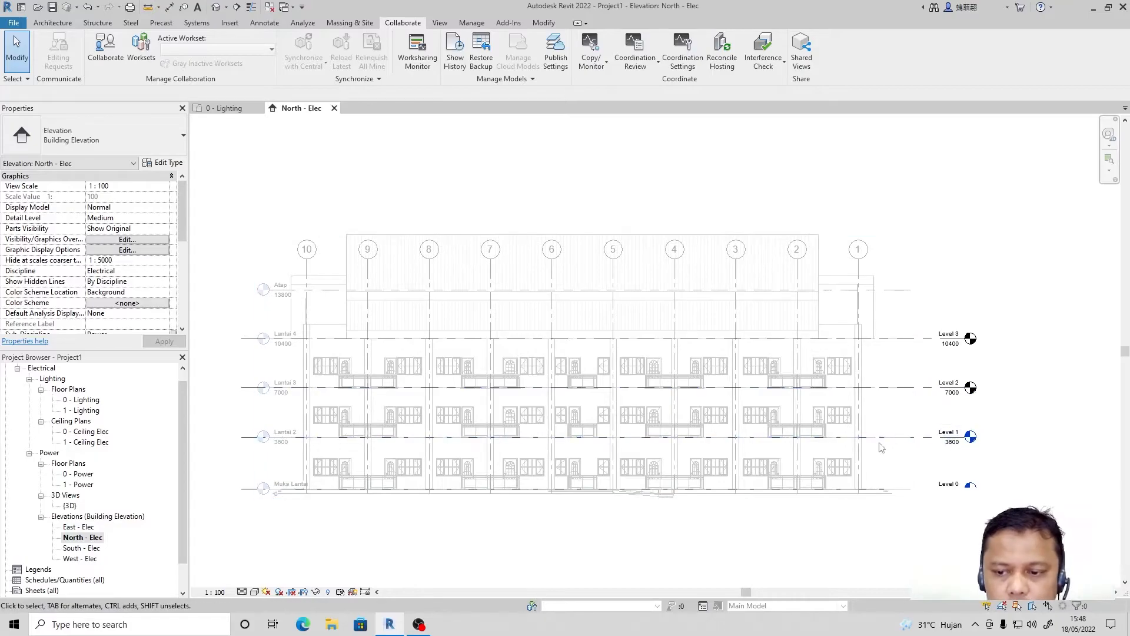
{"action": "scroll", "coordinate": [1014, 359], "scroll_direction": "up", "scroll_amount": 1}
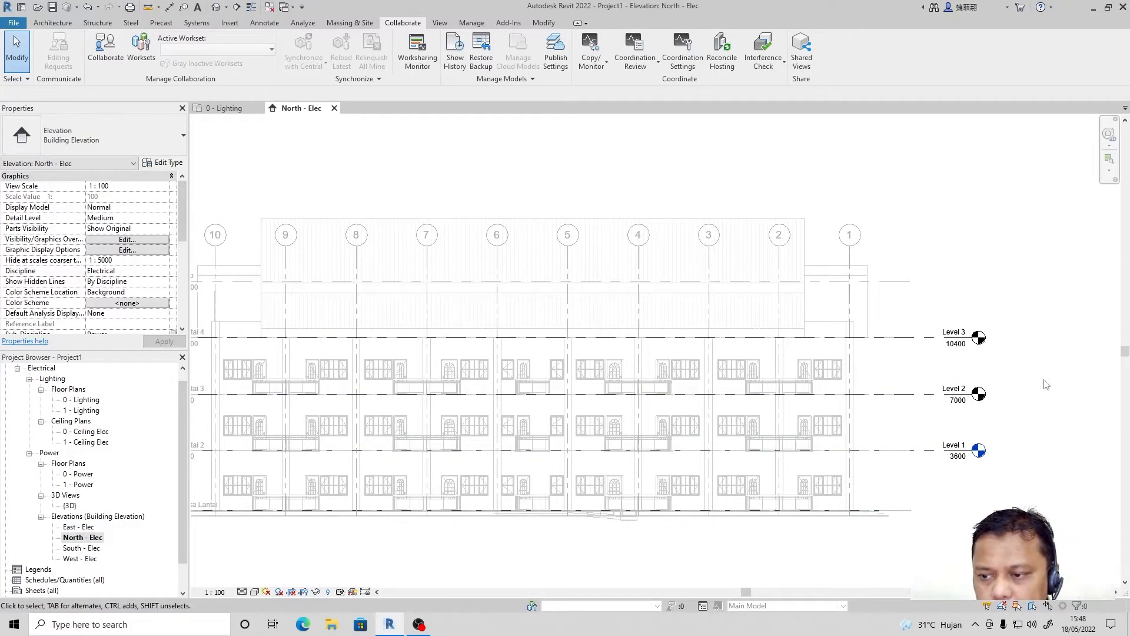
{"action": "scroll", "coordinate": [1036, 383], "scroll_direction": "down", "scroll_amount": 2}
{"action": "scroll", "coordinate": [963, 396], "scroll_direction": "up", "scroll_amount": 1}
{"action": "scroll", "coordinate": [683, 387], "scroll_direction": "down", "scroll_amount": 1}
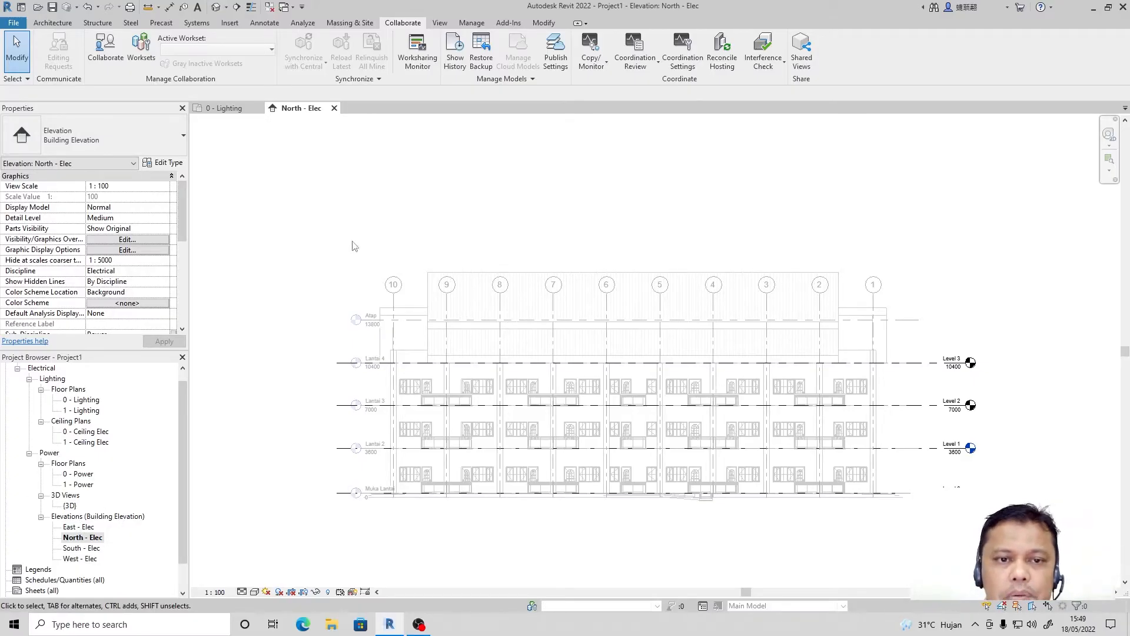
Step: Close the North - Elec elevation and create new floor plan views for Level 2 and Level 3
{"action": "left_click", "coordinate": [333, 109]}
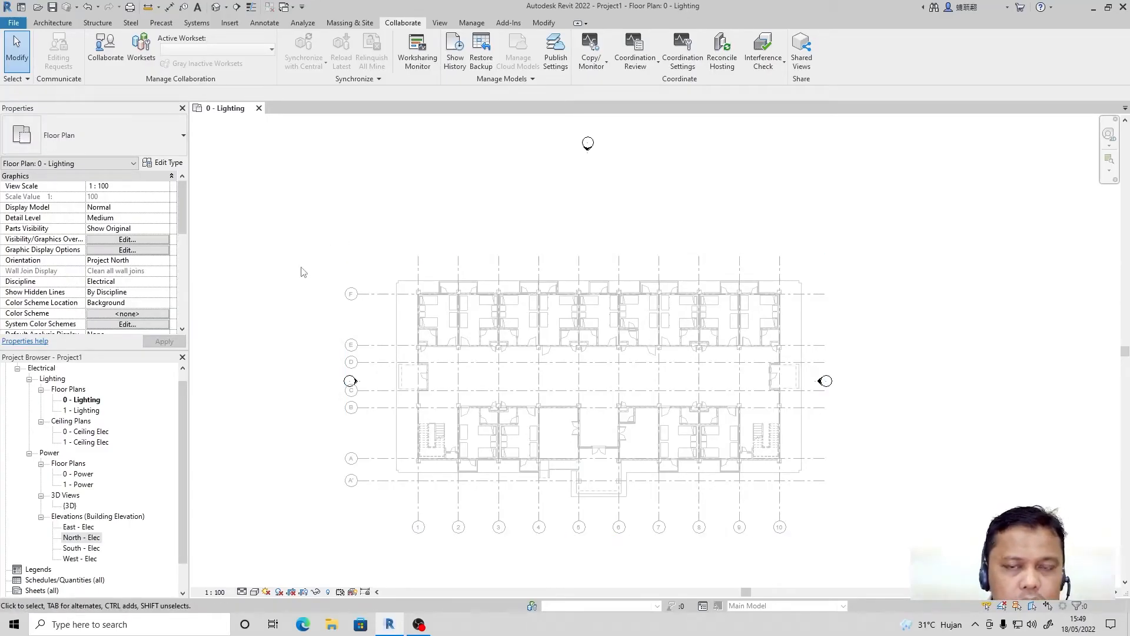
{"action": "left_click", "coordinate": [439, 22]}
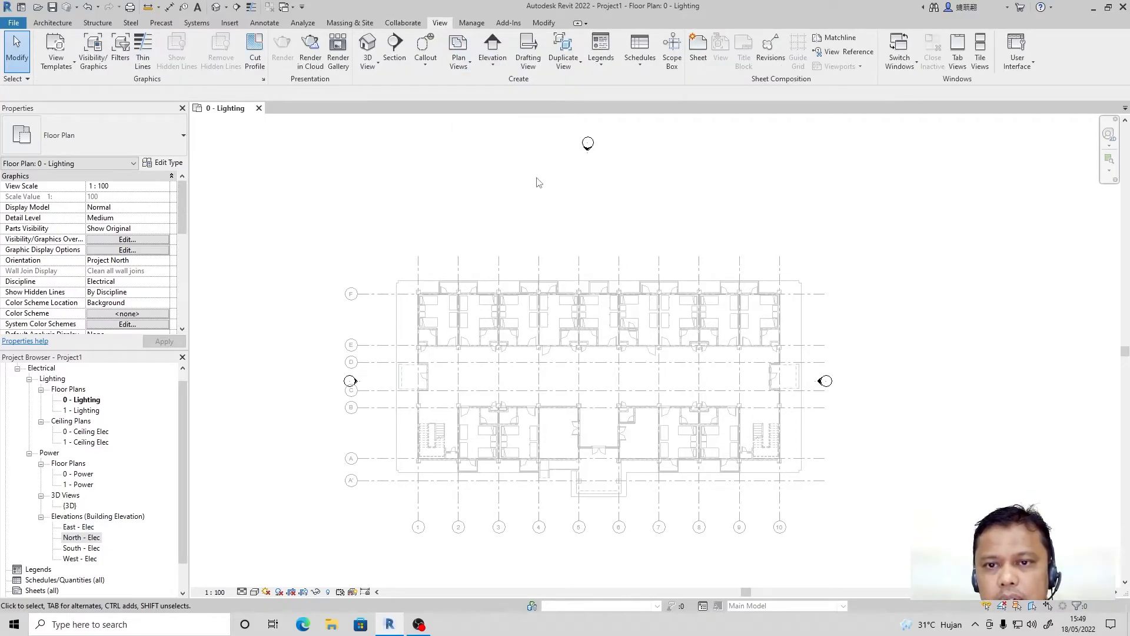
{"action": "left_click", "coordinate": [465, 70]}
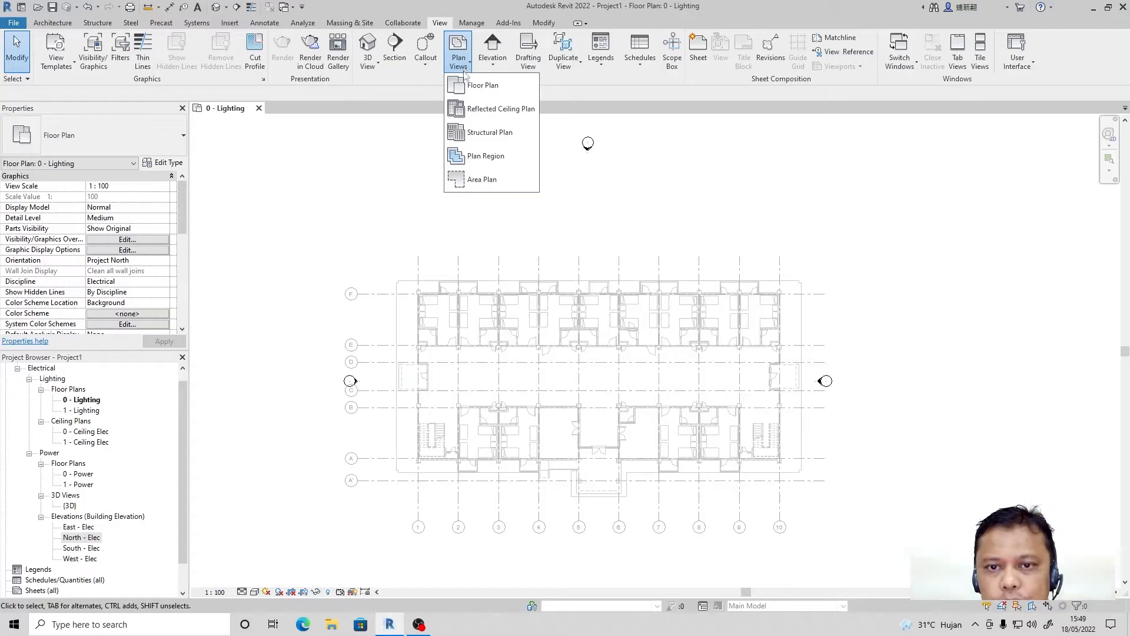
{"action": "left_click", "coordinate": [465, 87]}
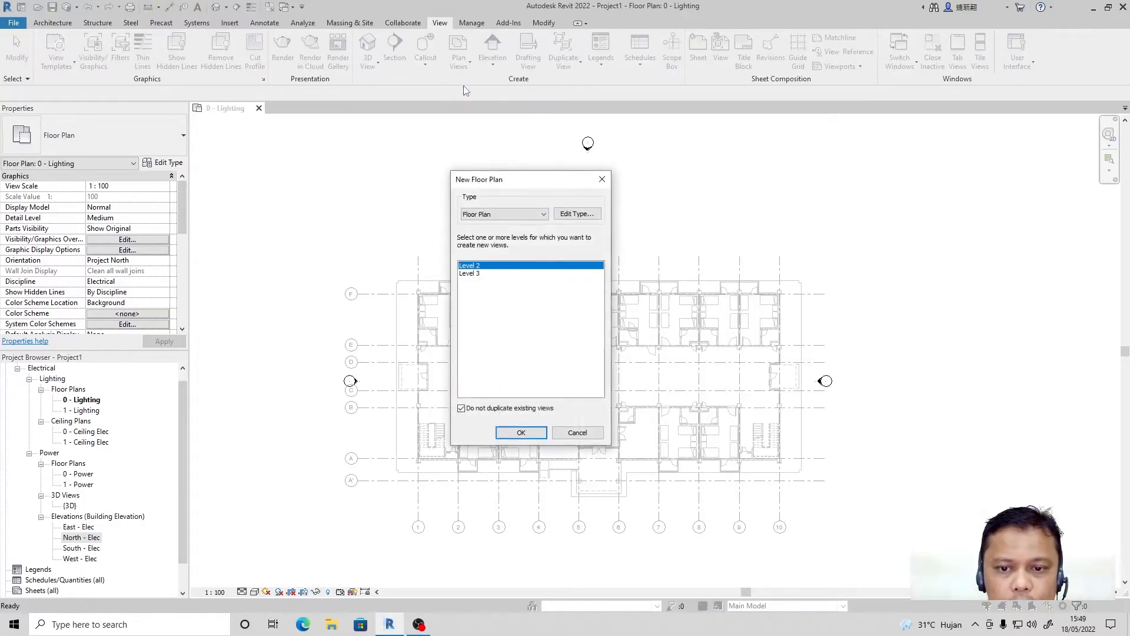
{"action": "left_click", "coordinate": [475, 273], "text": "shift"}
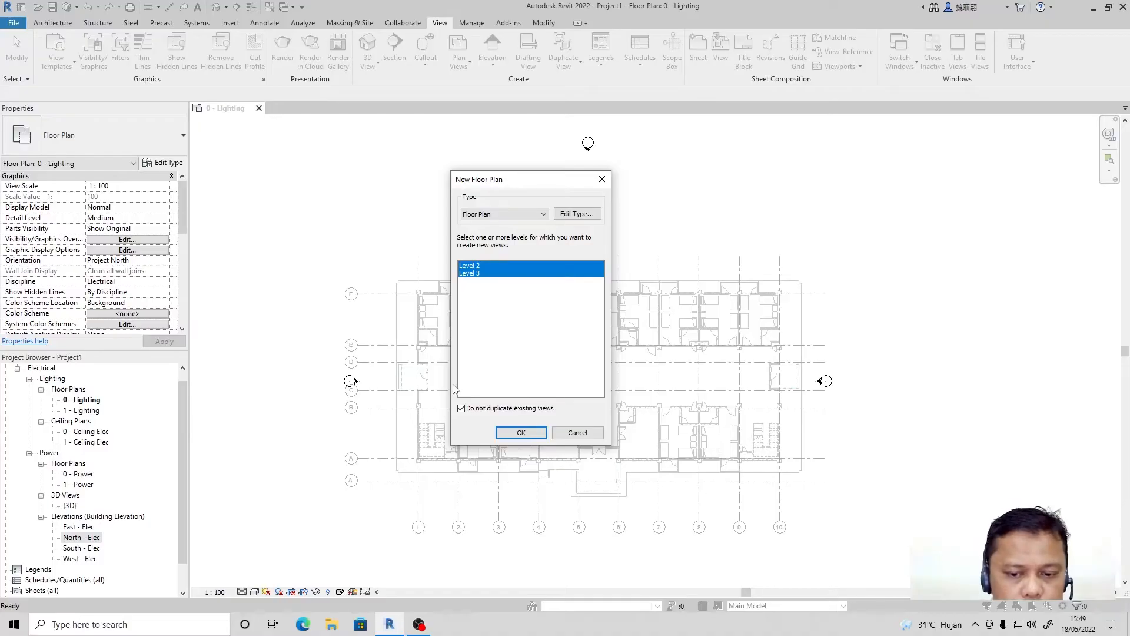
{"action": "left_click", "coordinate": [521, 433]}
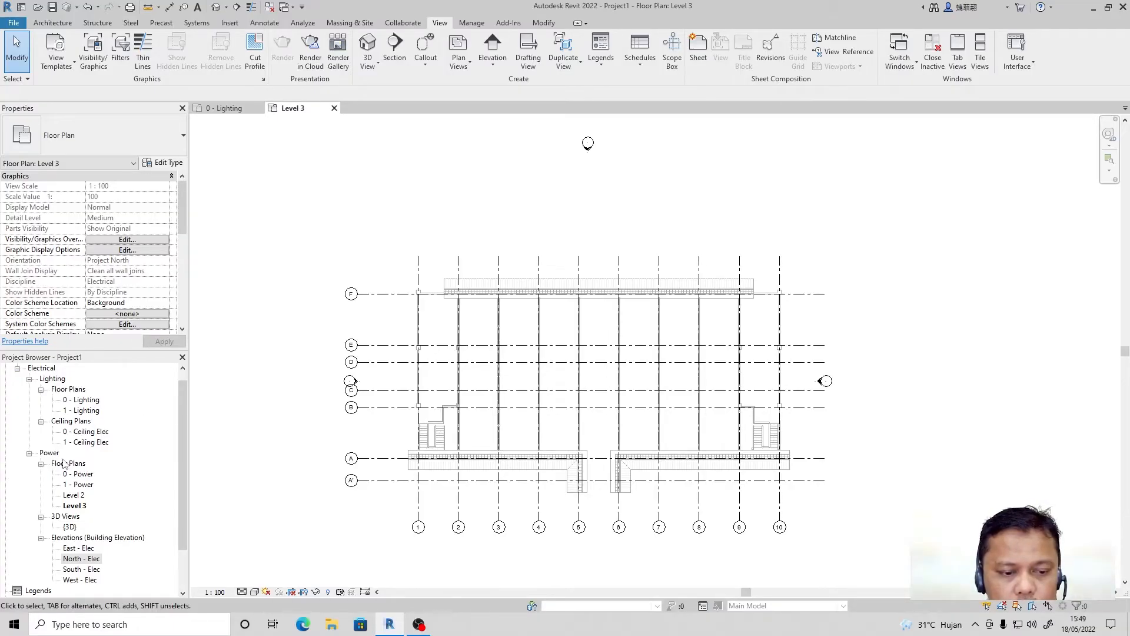
Step: Rename the Level 2 floor plan as 2 - Power without renaming the corresponding level and views
{"action": "left_click", "coordinate": [76, 495]}
{"action": "right_click", "coordinate": [76, 496]}
{"action": "left_click", "coordinate": [117, 396]}
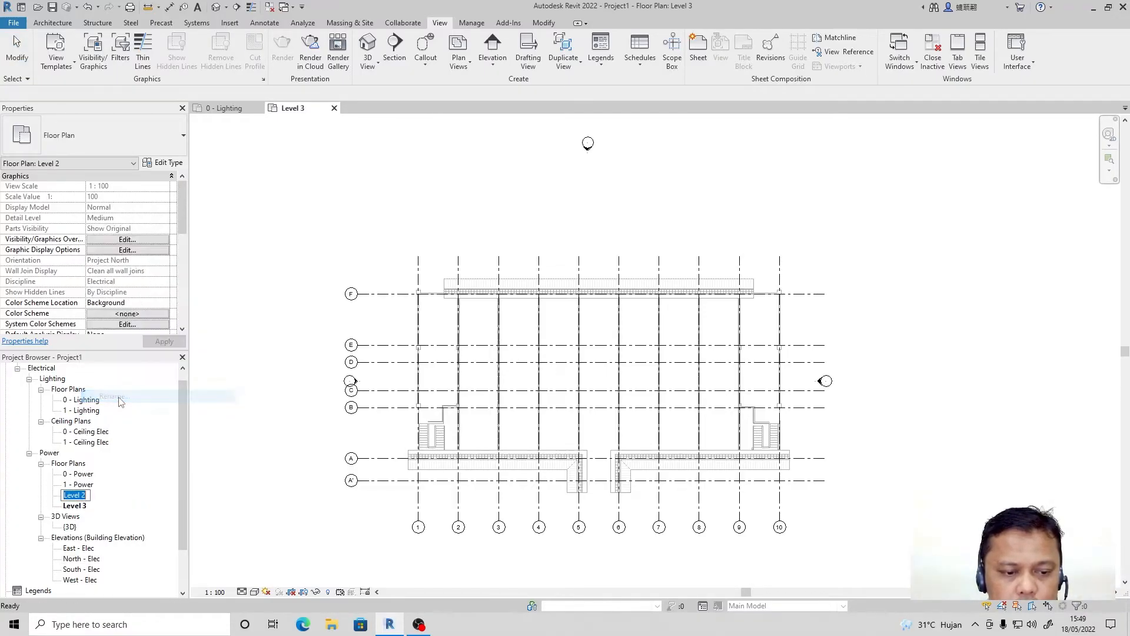
{"action": "type", "text": "2"}
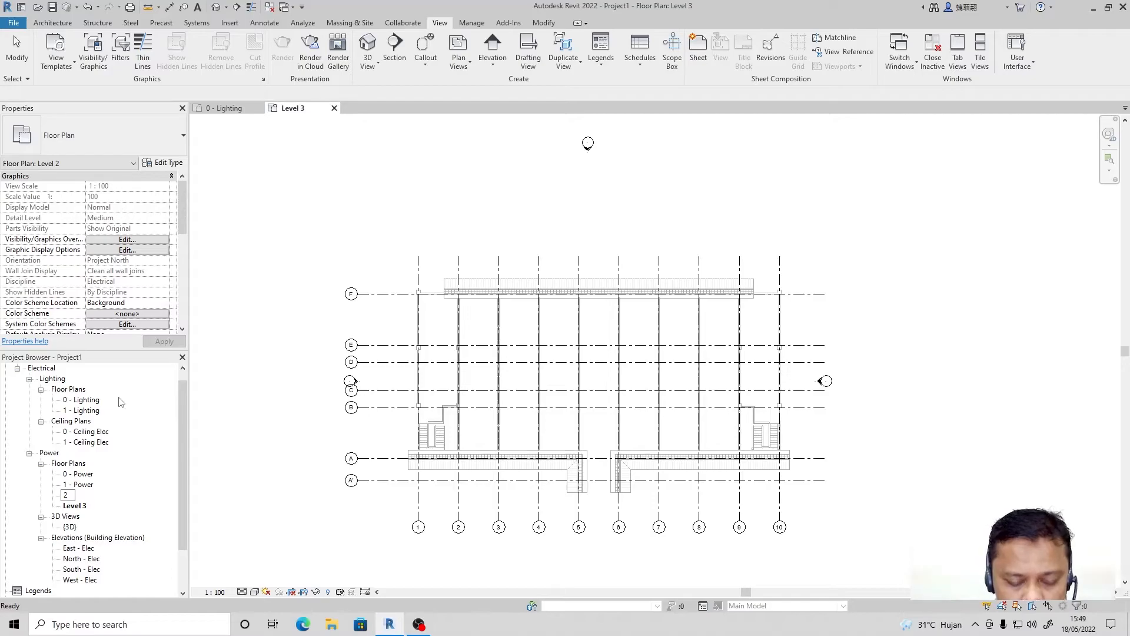
{"action": "type", "text": " - Power"}
{"action": "key", "text": "Return"}
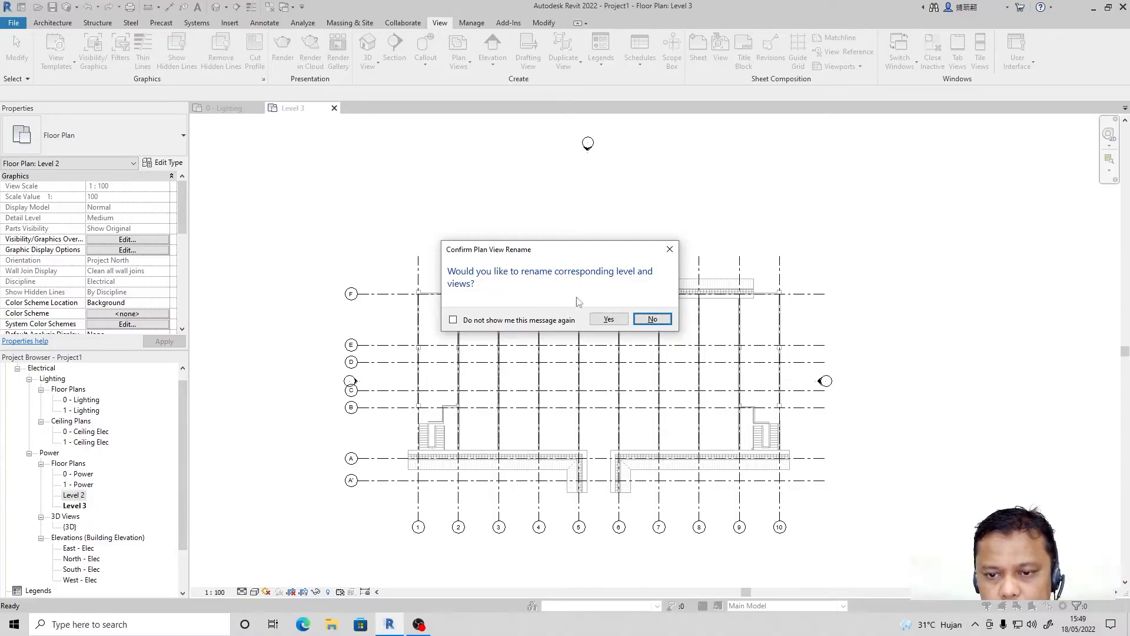
{"action": "left_click", "coordinate": [650, 319]}
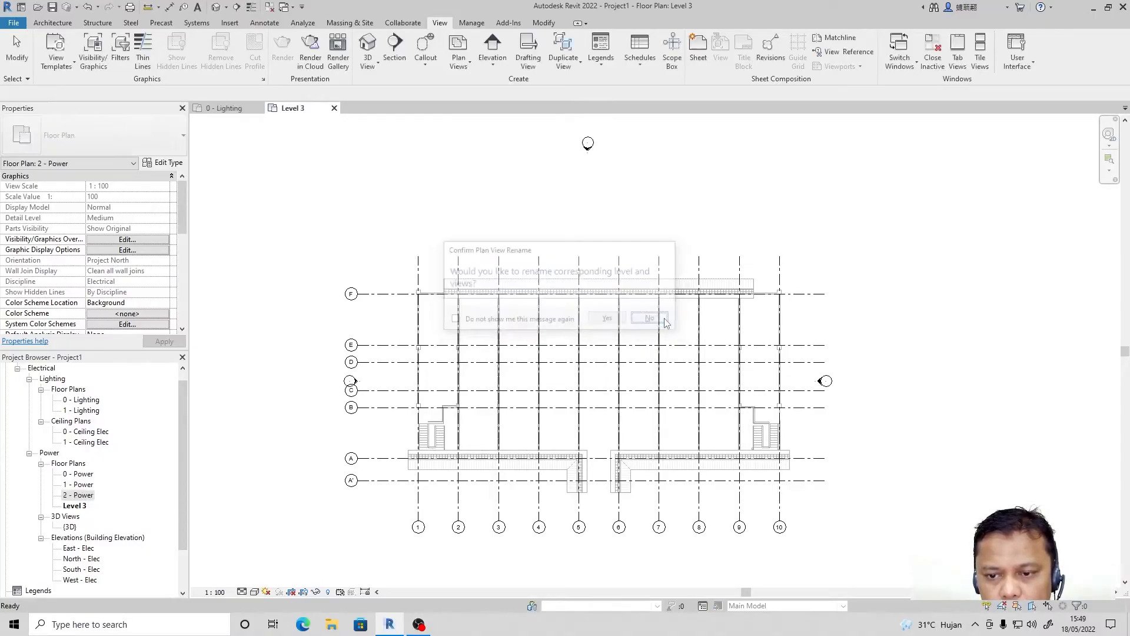
Step: Rename the Level 3 floor plan as 3 - Power without renaming the corresponding level and views
{"action": "left_click", "coordinate": [76, 506]}
{"action": "right_click", "coordinate": [81, 507]}
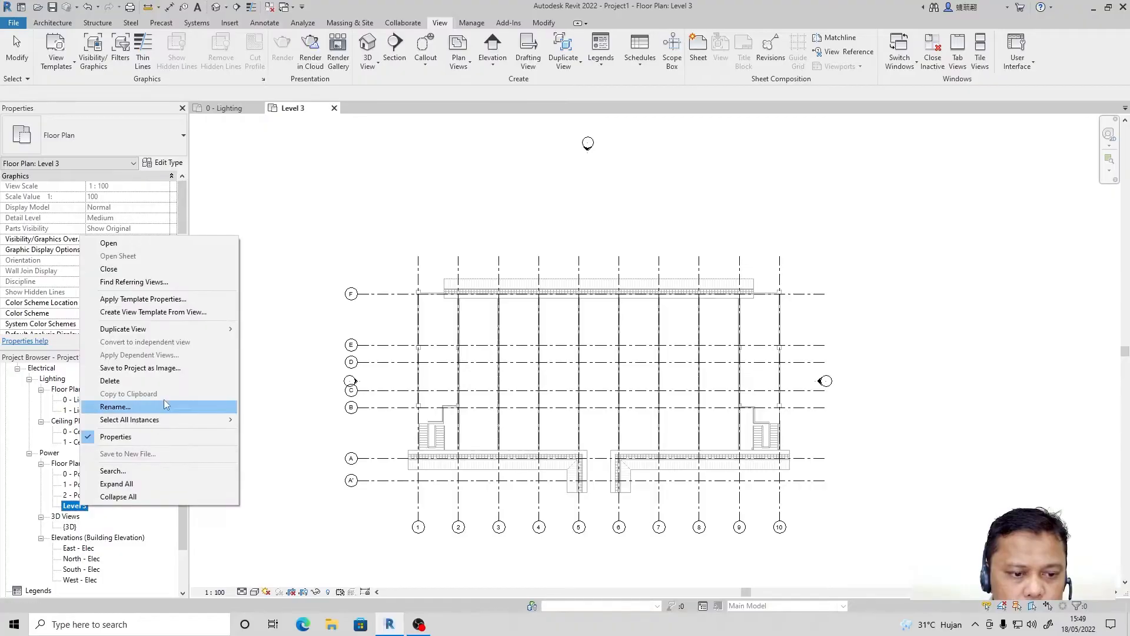
{"action": "left_click", "coordinate": [158, 406]}
{"action": "type", "text": "3"}
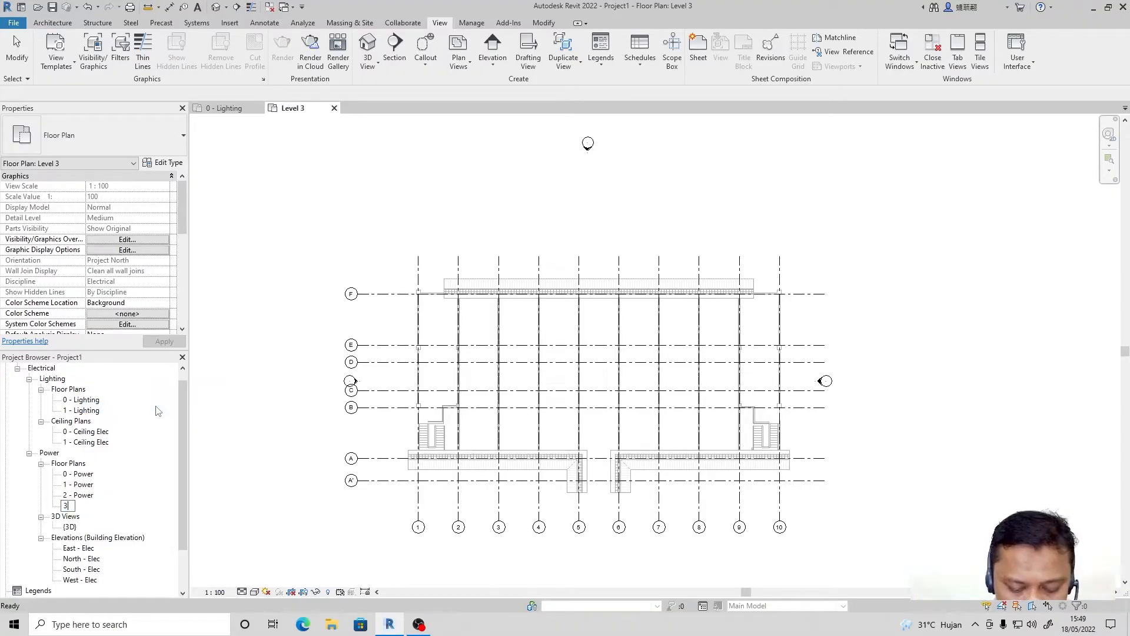
{"action": "type", "text": " - Power"}
{"action": "key", "text": "Return"}
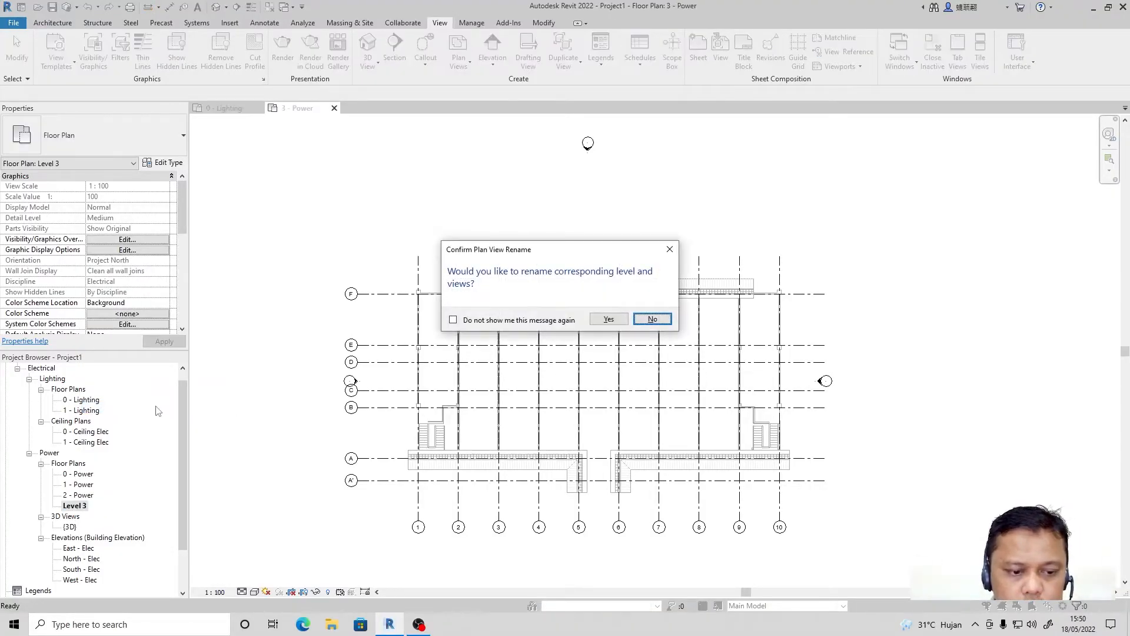
{"action": "left_click", "coordinate": [652, 319]}
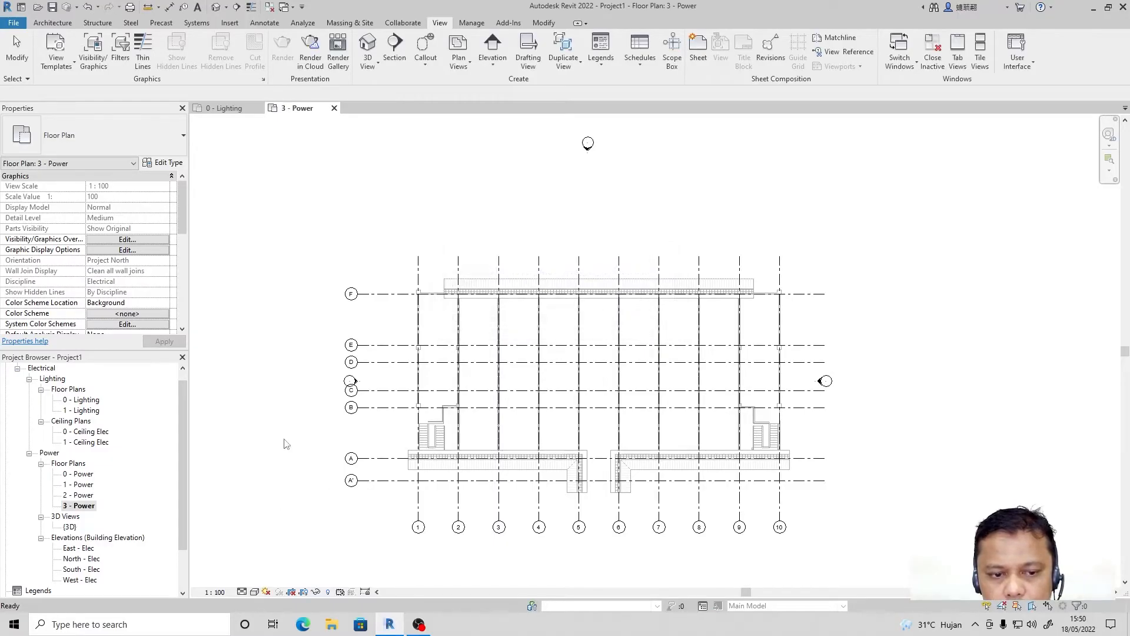
Step: Set the view template of the 2 - Power floor plan to <None>
{"action": "left_click", "coordinate": [84, 497]}
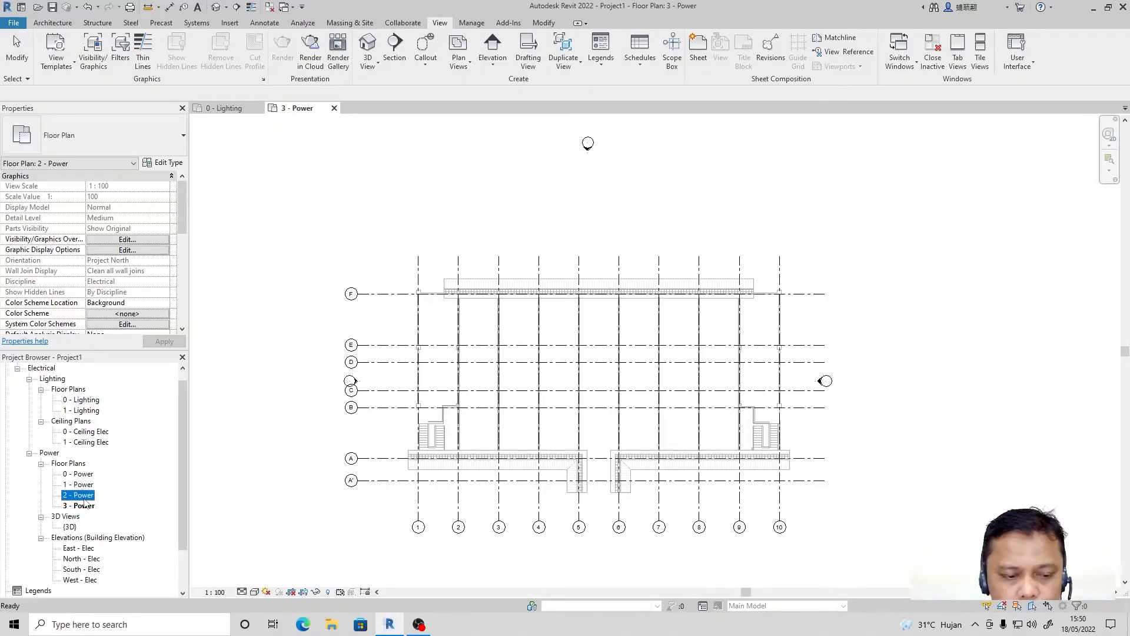
{"action": "scroll", "coordinate": [134, 254], "scroll_direction": "down", "scroll_amount": 5}
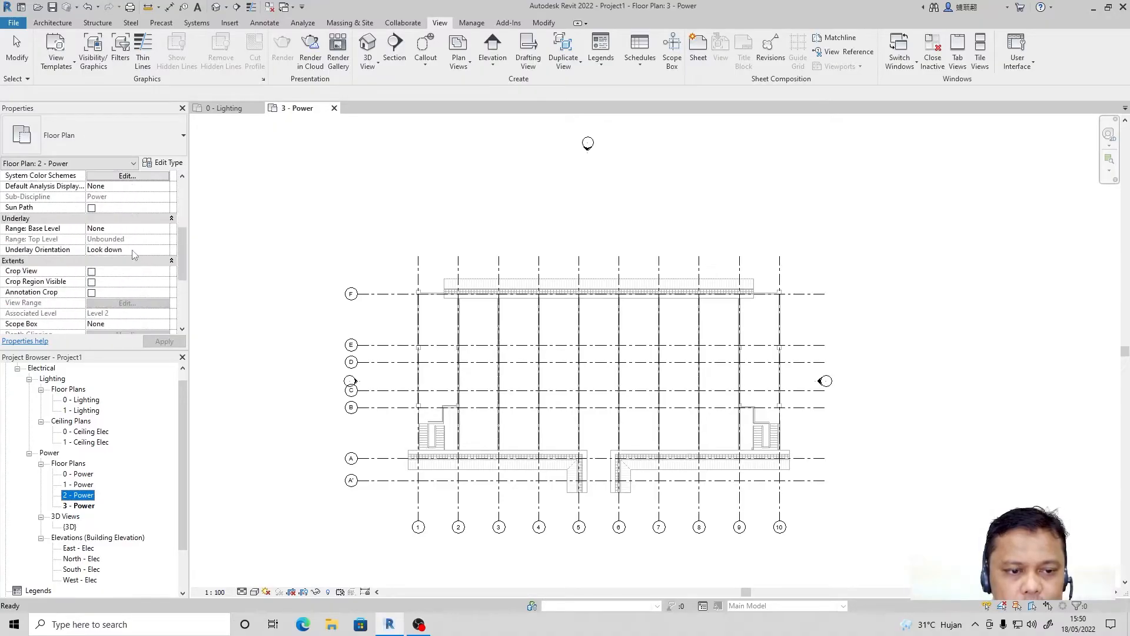
{"action": "scroll", "coordinate": [141, 254], "scroll_direction": "down", "scroll_amount": 3}
{"action": "left_click", "coordinate": [142, 272]}
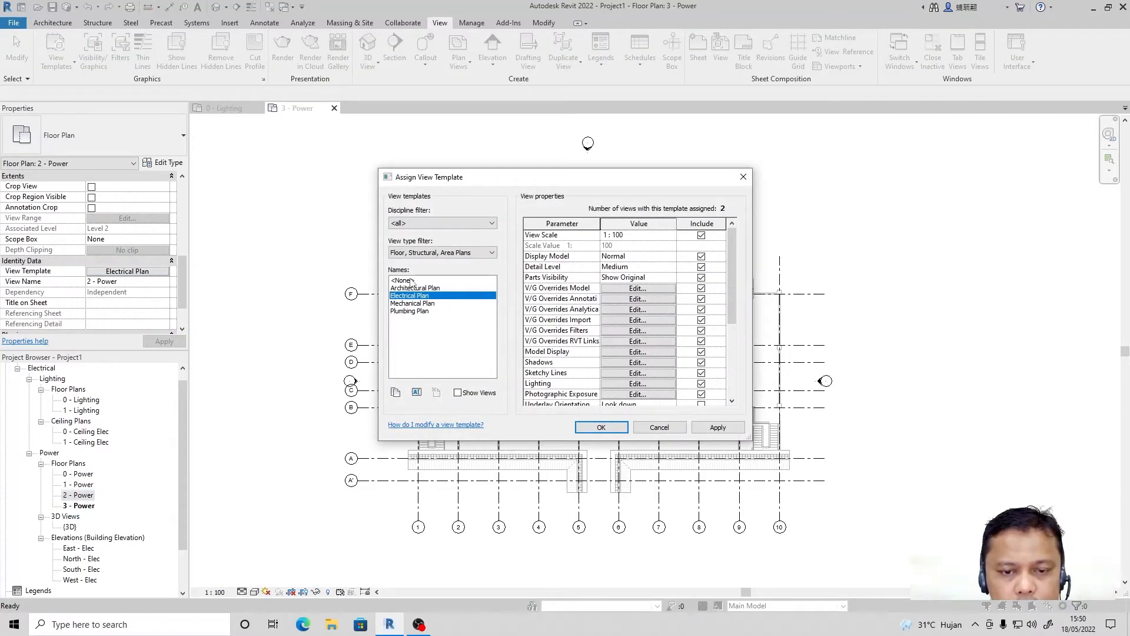
{"action": "left_click", "coordinate": [412, 280]}
{"action": "left_click", "coordinate": [729, 429]}
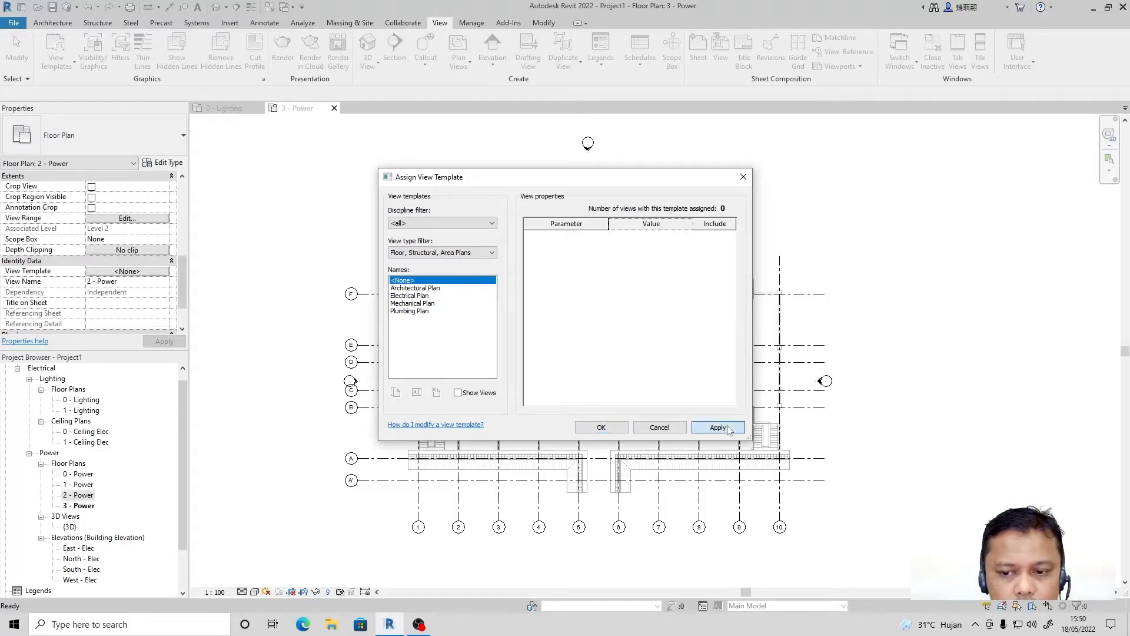
{"action": "left_click", "coordinate": [620, 432]}
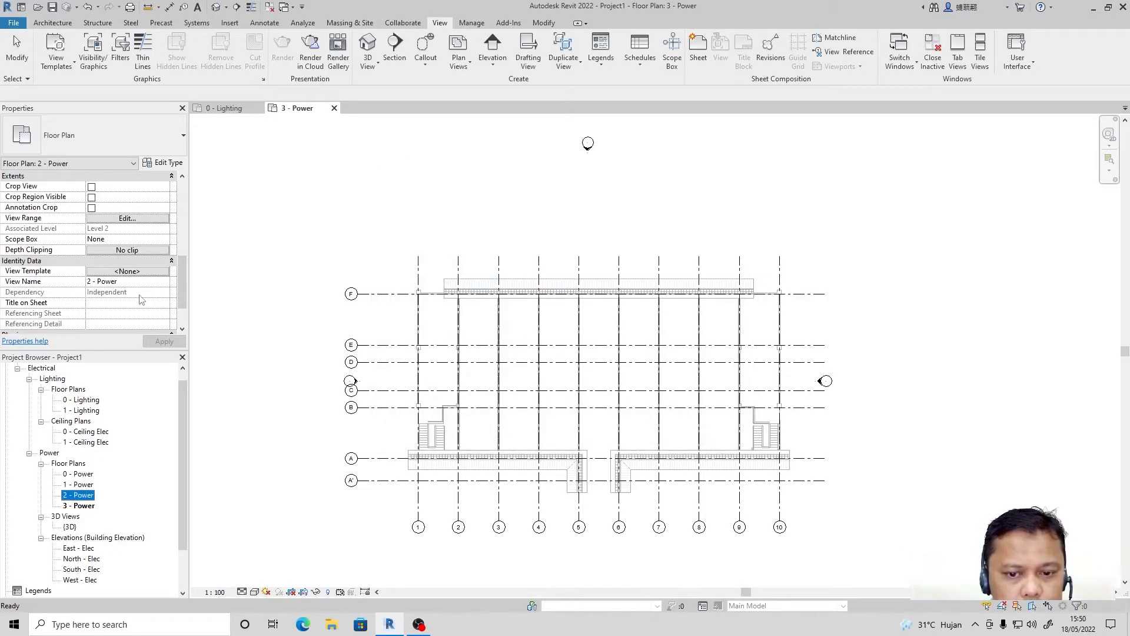
{"action": "scroll", "coordinate": [143, 299], "scroll_direction": "up", "scroll_amount": 5}
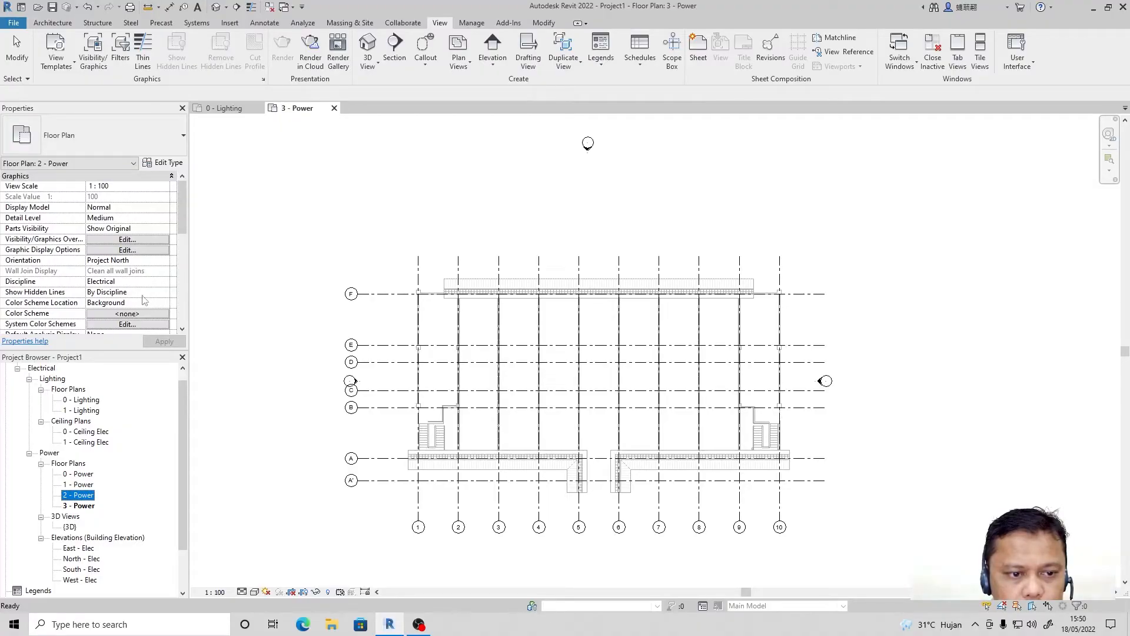
{"action": "scroll", "coordinate": [127, 300], "scroll_direction": "down", "scroll_amount": 2}
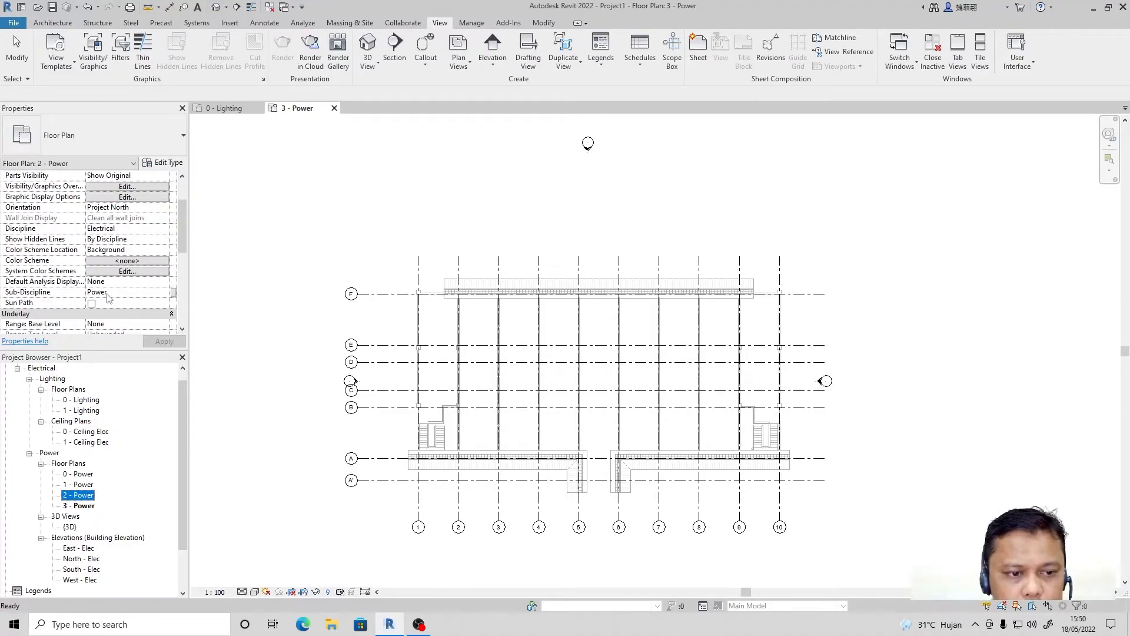
Step: Set the view template of the 3 - Power floor plan to <None> and close that view
{"action": "left_click", "coordinate": [85, 507]}
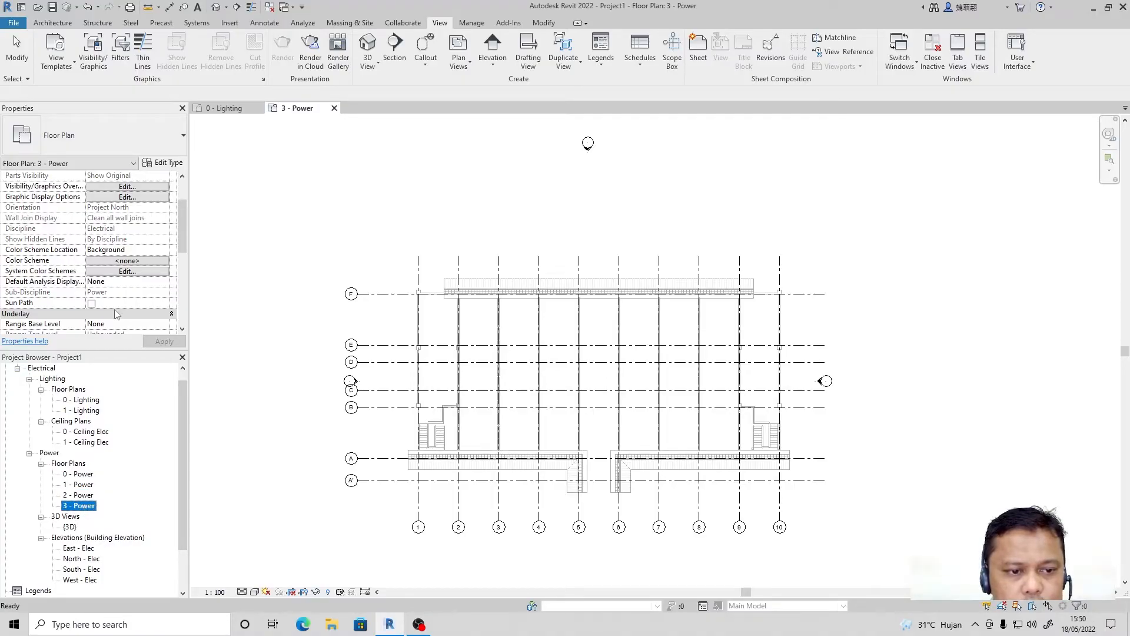
{"action": "scroll", "coordinate": [124, 301], "scroll_direction": "down", "scroll_amount": 3}
{"action": "scroll", "coordinate": [134, 266], "scroll_direction": "down", "scroll_amount": 3}
{"action": "left_click", "coordinate": [127, 271]}
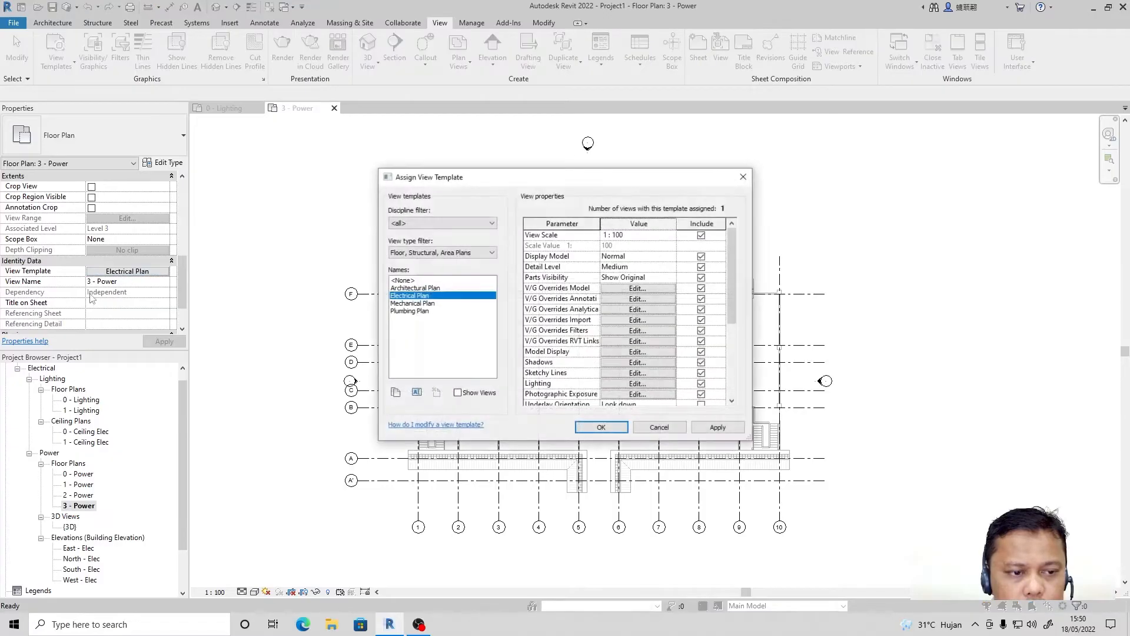
{"action": "left_click", "coordinate": [404, 281]}
{"action": "left_click", "coordinate": [604, 430]}
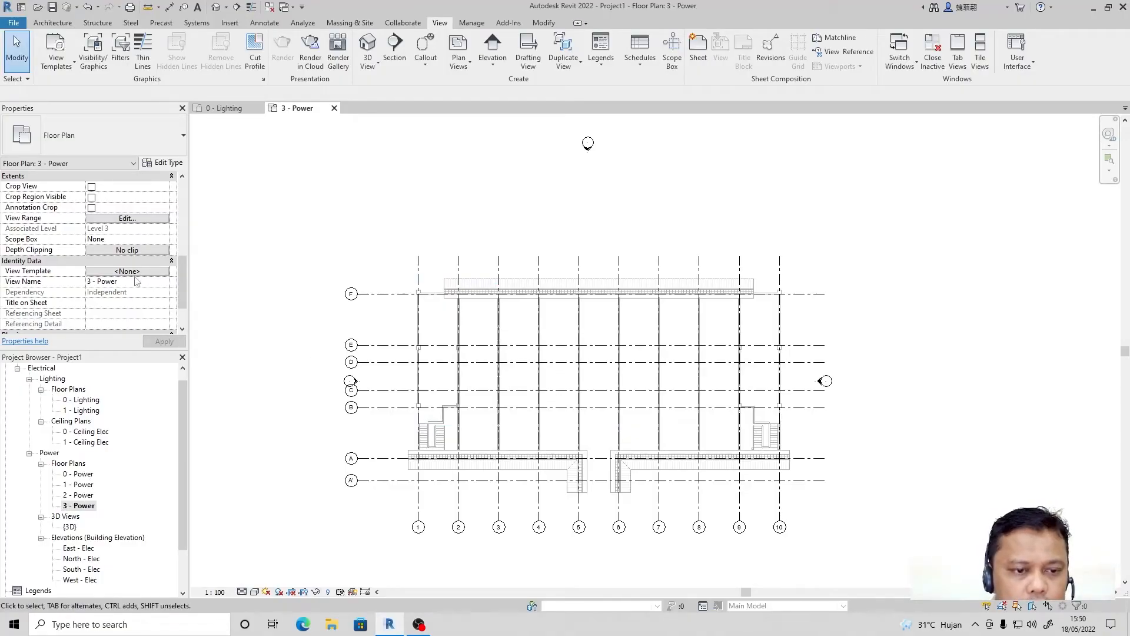
{"action": "scroll", "coordinate": [157, 282], "scroll_direction": "up", "scroll_amount": 5}
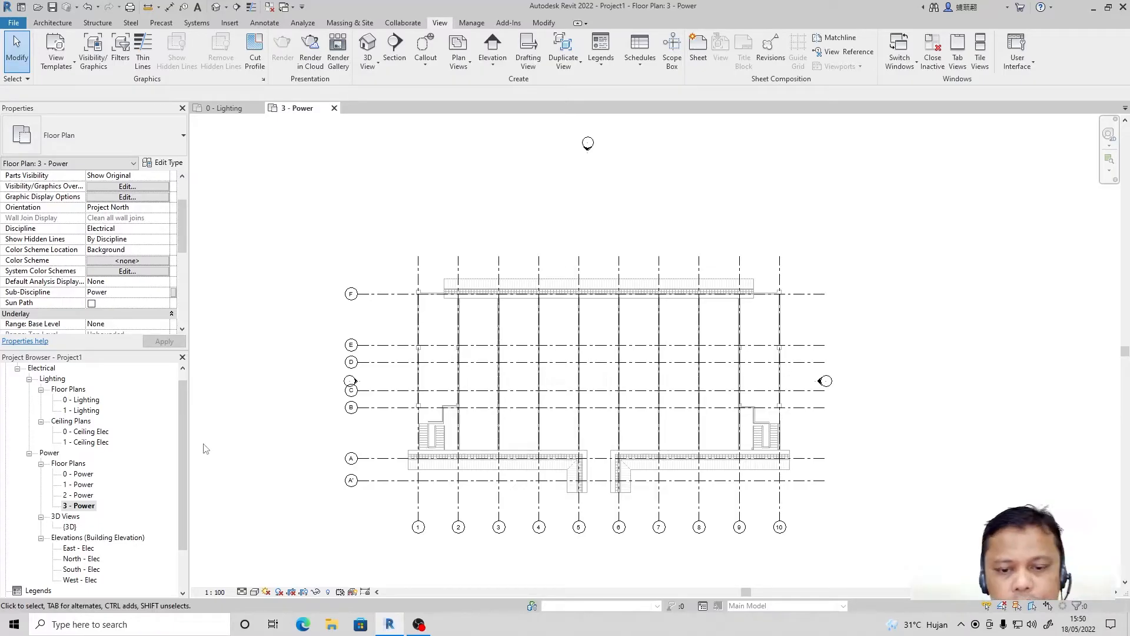
{"action": "left_click", "coordinate": [333, 107]}
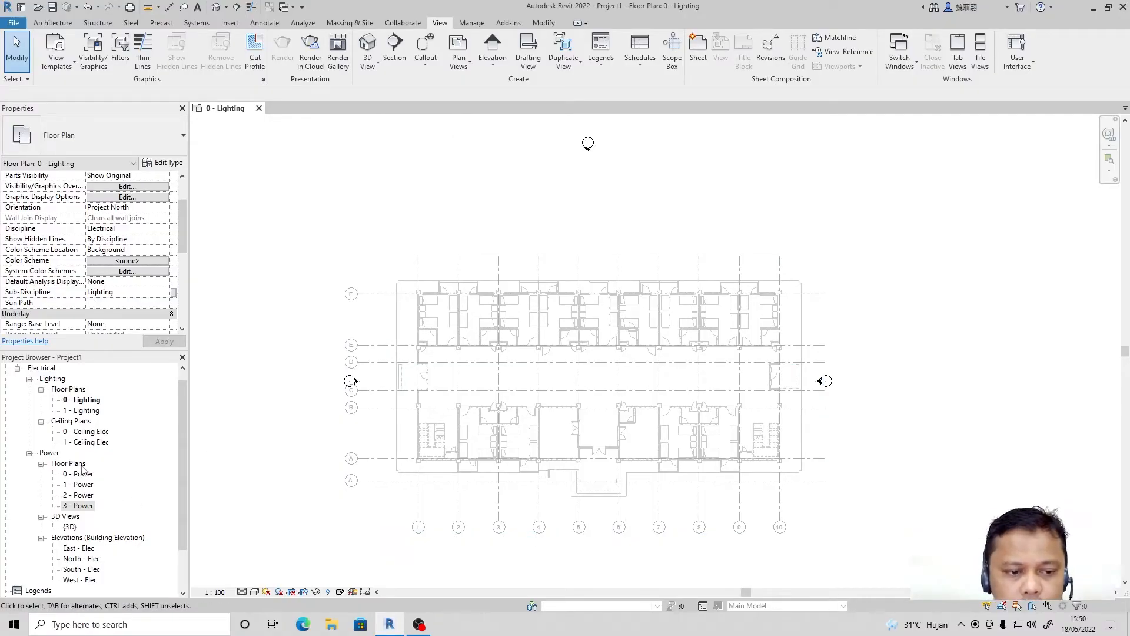
Step: Create a second set of floor plans for Level 2 and Level 3 with duplicate views allowed, and close the new Level 3 view
{"action": "left_click", "coordinate": [463, 64]}
{"action": "left_click", "coordinate": [483, 85]}
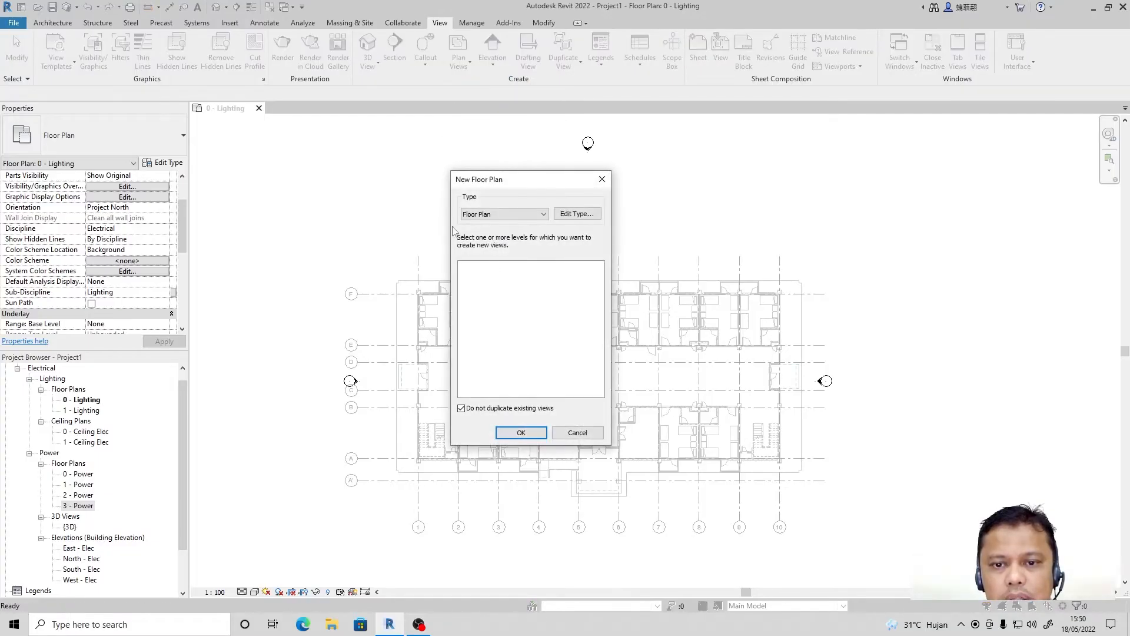
{"action": "left_click_drag", "start_coordinate": [503, 177], "coordinate": [330, 167]}
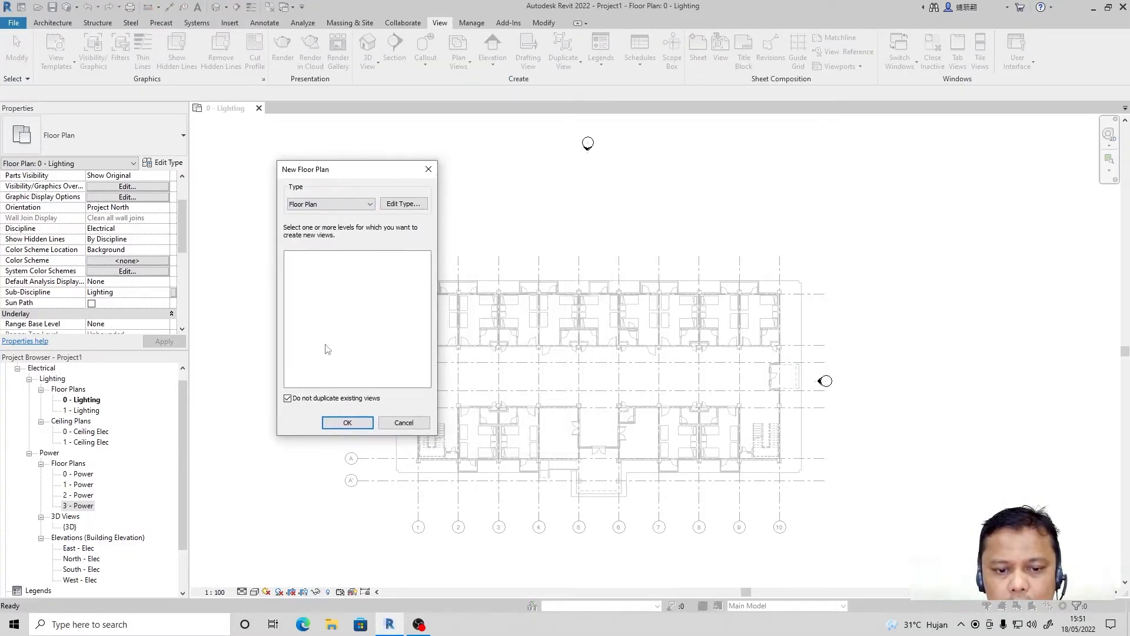
{"action": "left_click", "coordinate": [288, 399]}
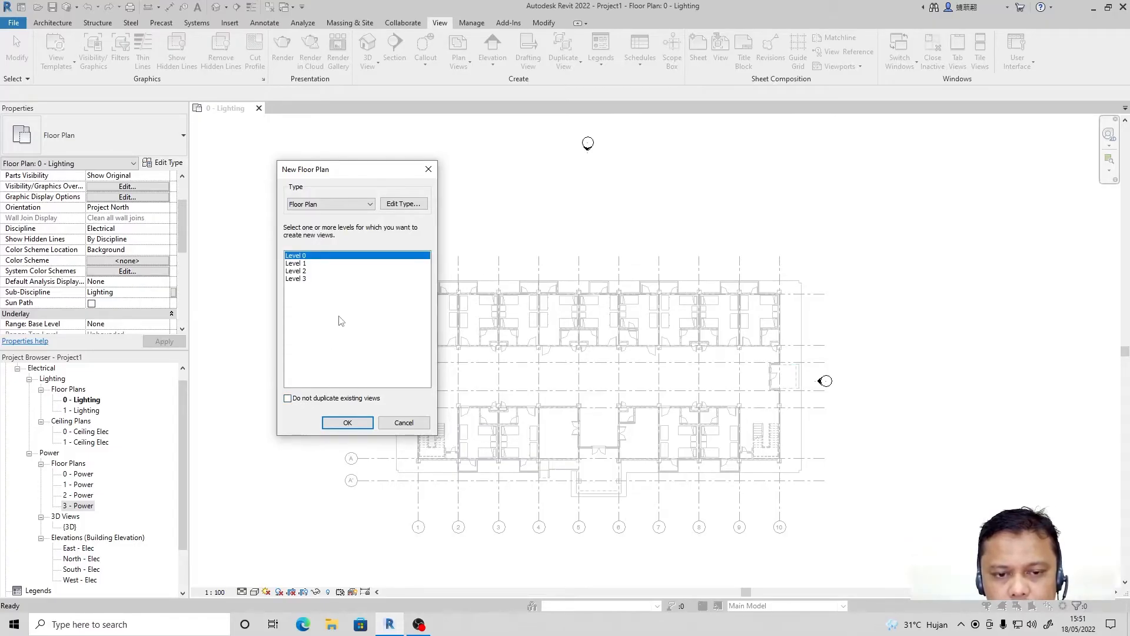
{"action": "left_click", "coordinate": [294, 272]}
{"action": "left_click", "coordinate": [305, 279], "text": "shift"}
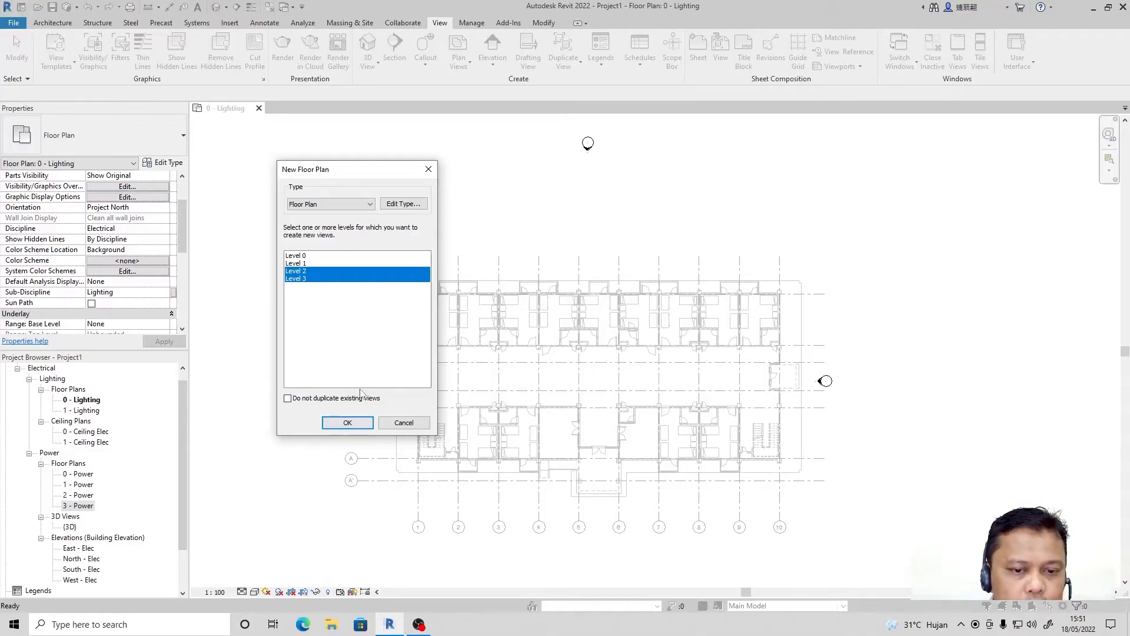
{"action": "left_click", "coordinate": [347, 424]}
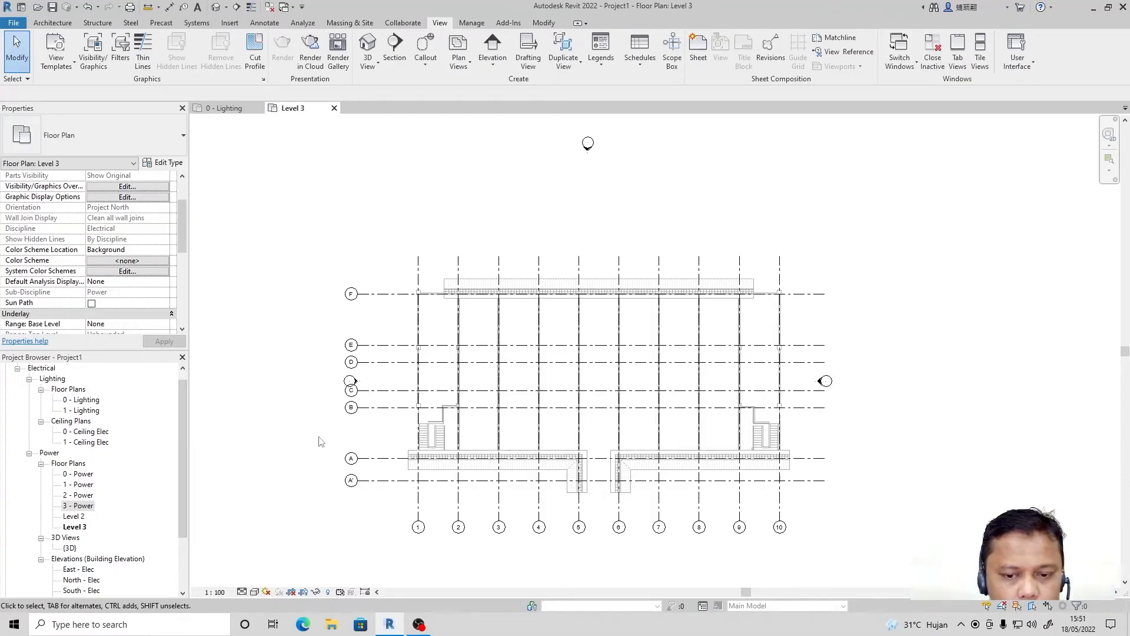
{"action": "left_click", "coordinate": [334, 108]}
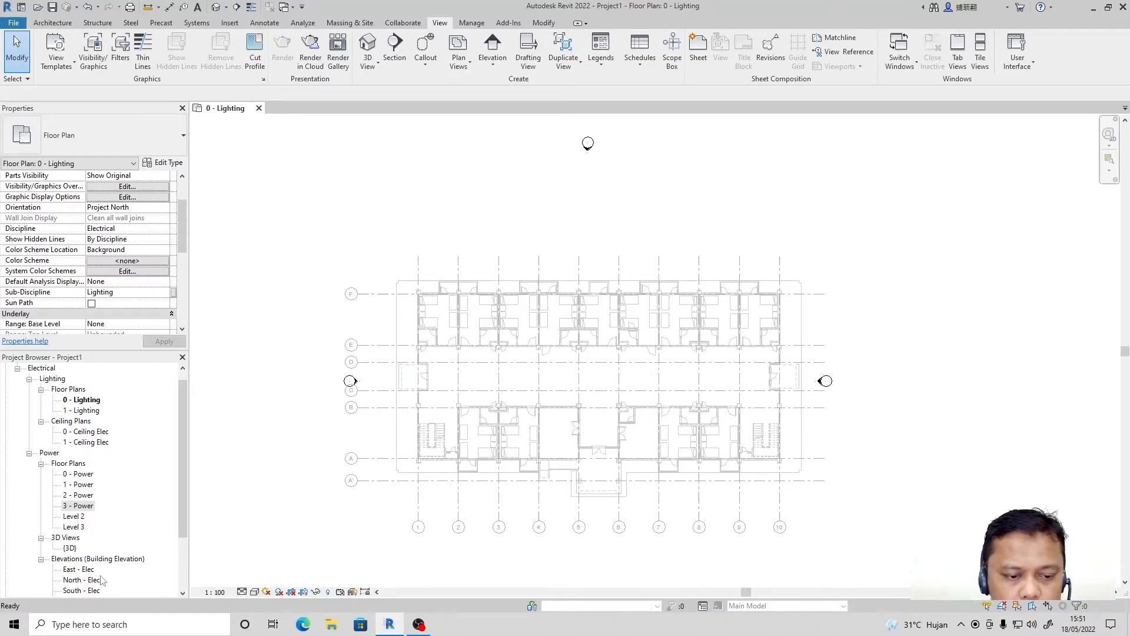
Step: Set the view template of the Level 2 floor plan under Power to <None>
{"action": "left_click", "coordinate": [81, 517]}
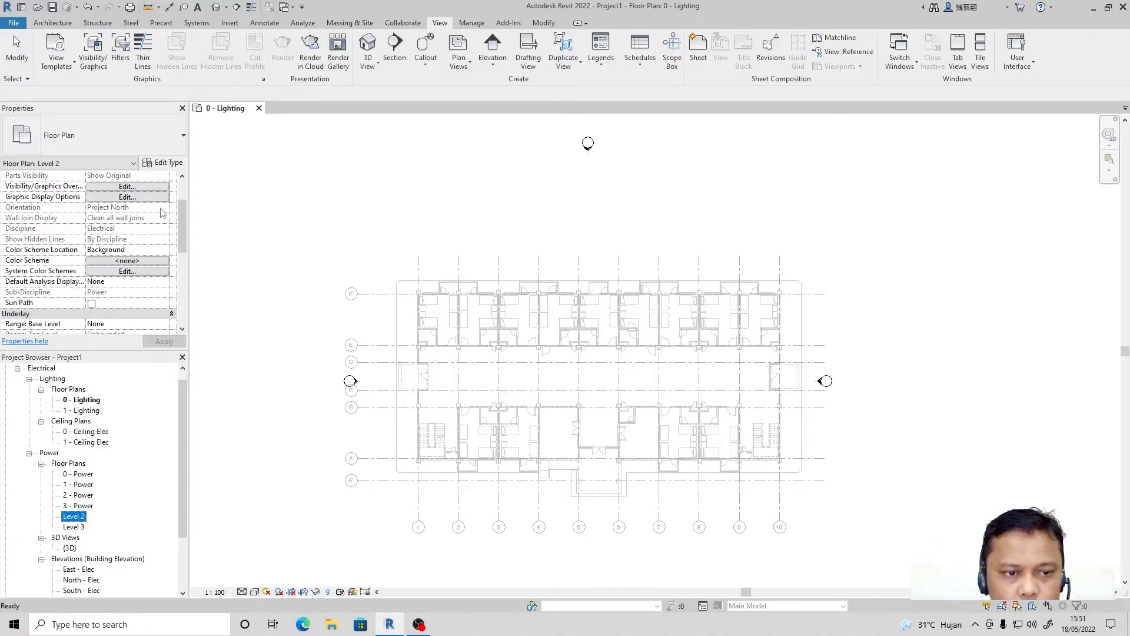
{"action": "left_click_drag", "start_coordinate": [183, 216], "coordinate": [188, 289]}
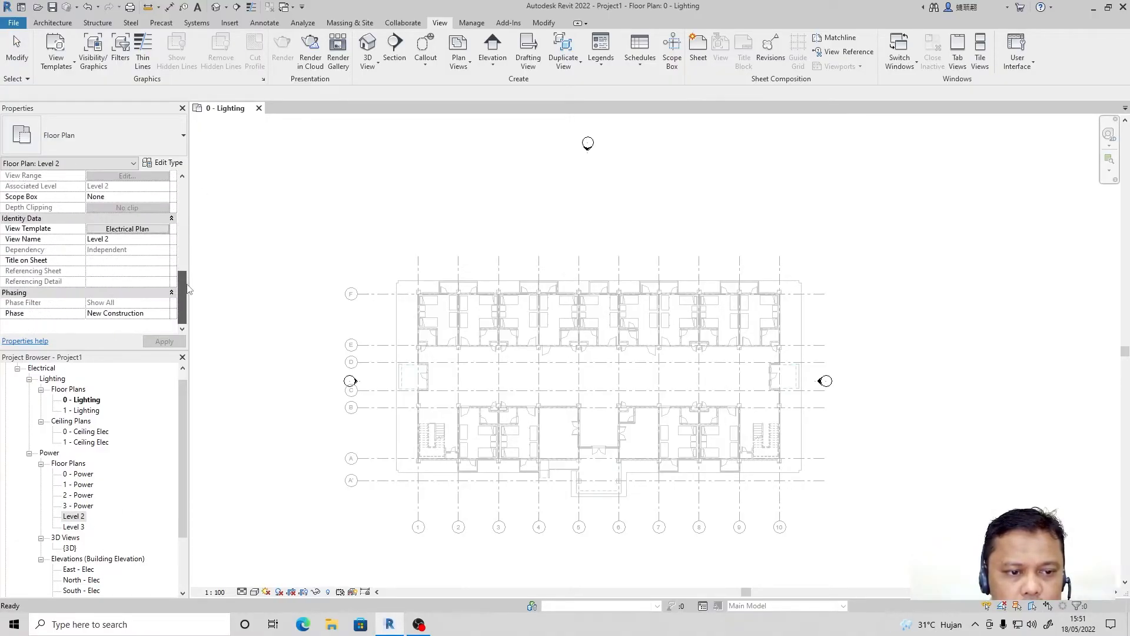
{"action": "left_click", "coordinate": [146, 232]}
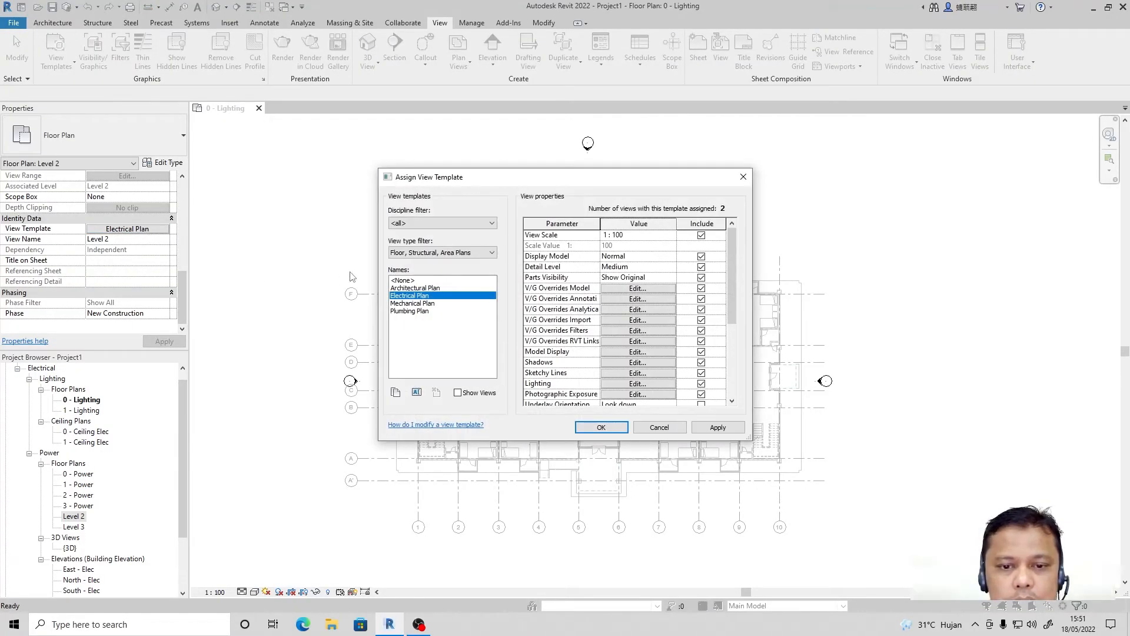
{"action": "left_click", "coordinate": [402, 281]}
{"action": "left_click", "coordinate": [717, 427]}
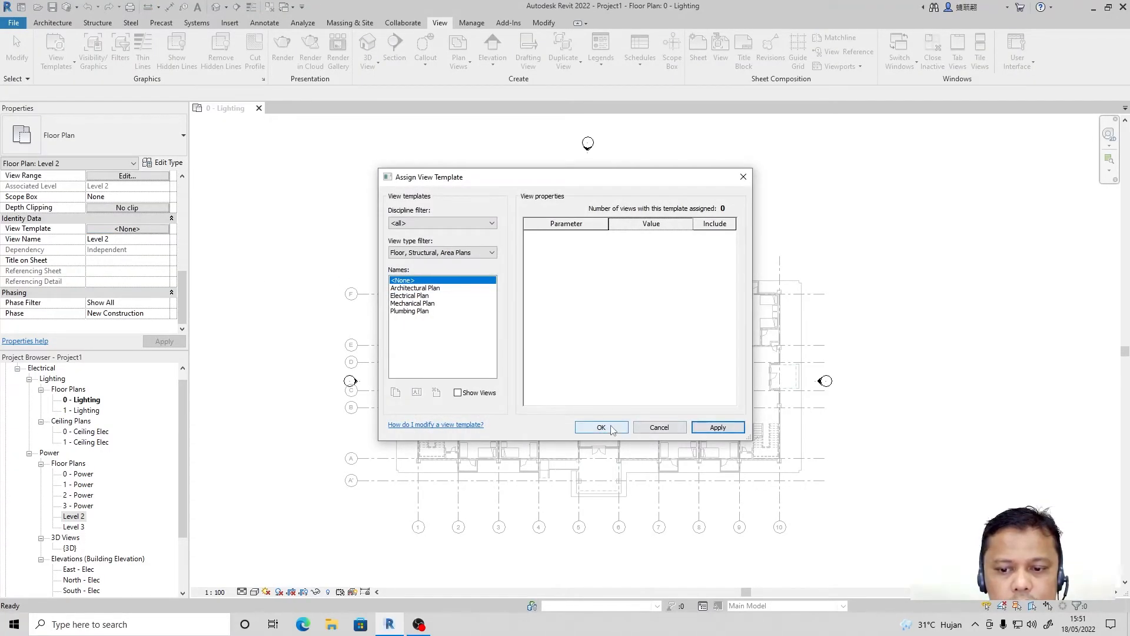
{"action": "left_click", "coordinate": [611, 428]}
Step: Change the sub-discipline of the Level 2 floor plan to Lighting and apply it
{"action": "left_click_drag", "start_coordinate": [182, 284], "coordinate": [182, 218]}
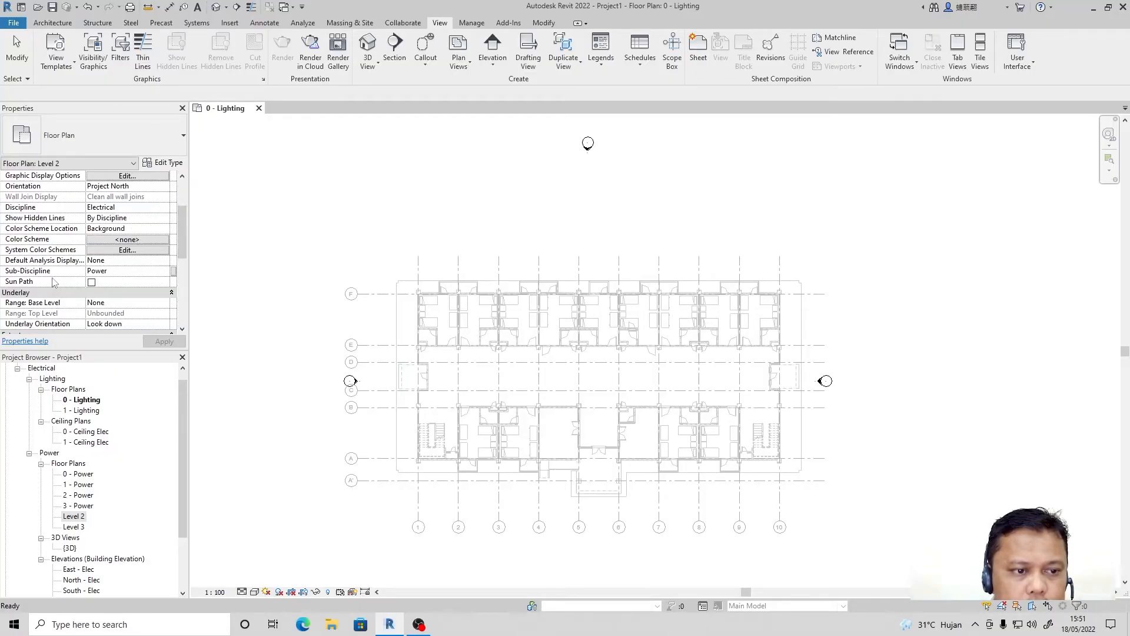
{"action": "left_click", "coordinate": [132, 270]}
{"action": "left_click", "coordinate": [165, 271]}
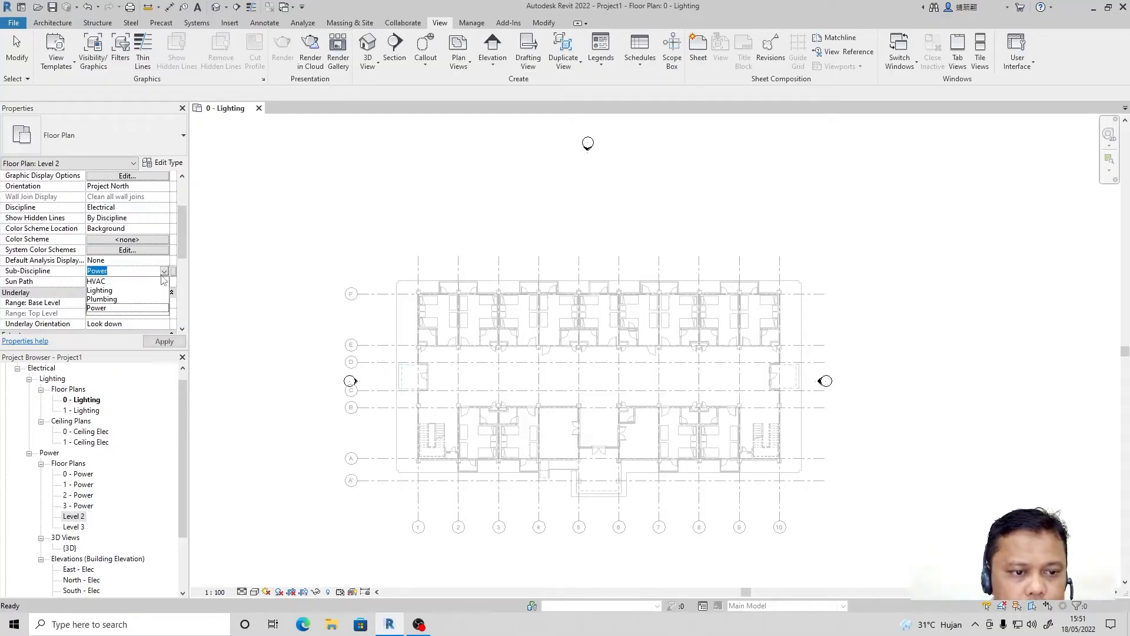
{"action": "left_click", "coordinate": [104, 291]}
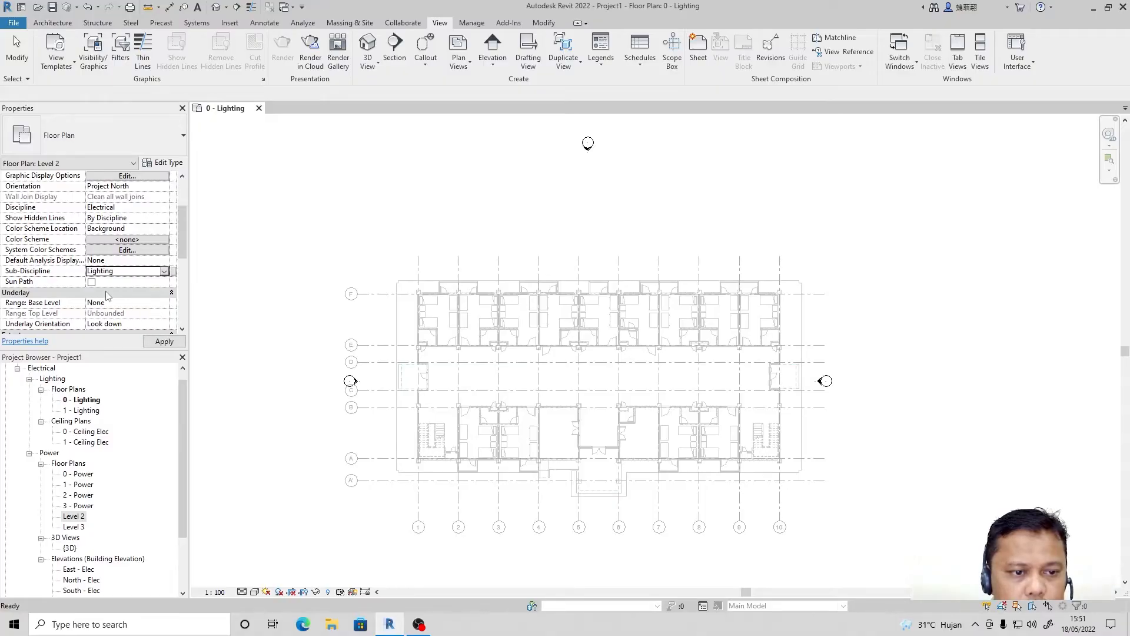
{"action": "left_click", "coordinate": [159, 342]}
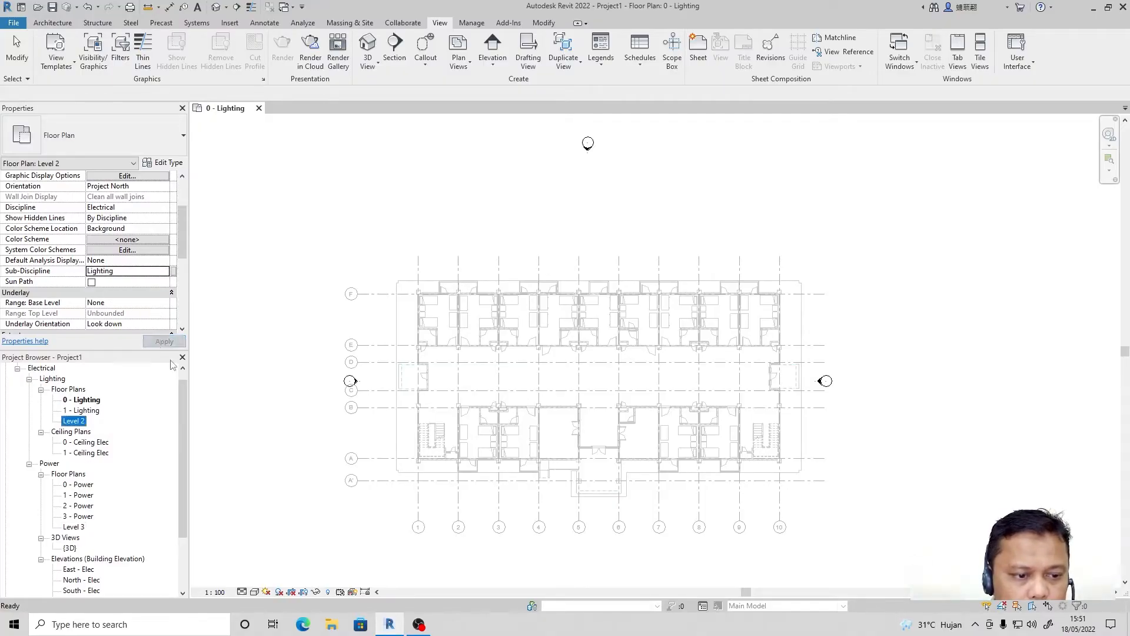
Step: Set the view template of the Level 3 floor plan under Power to <None>
{"action": "left_click", "coordinate": [76, 527]}
{"action": "left_click_drag", "start_coordinate": [182, 236], "coordinate": [182, 293]}
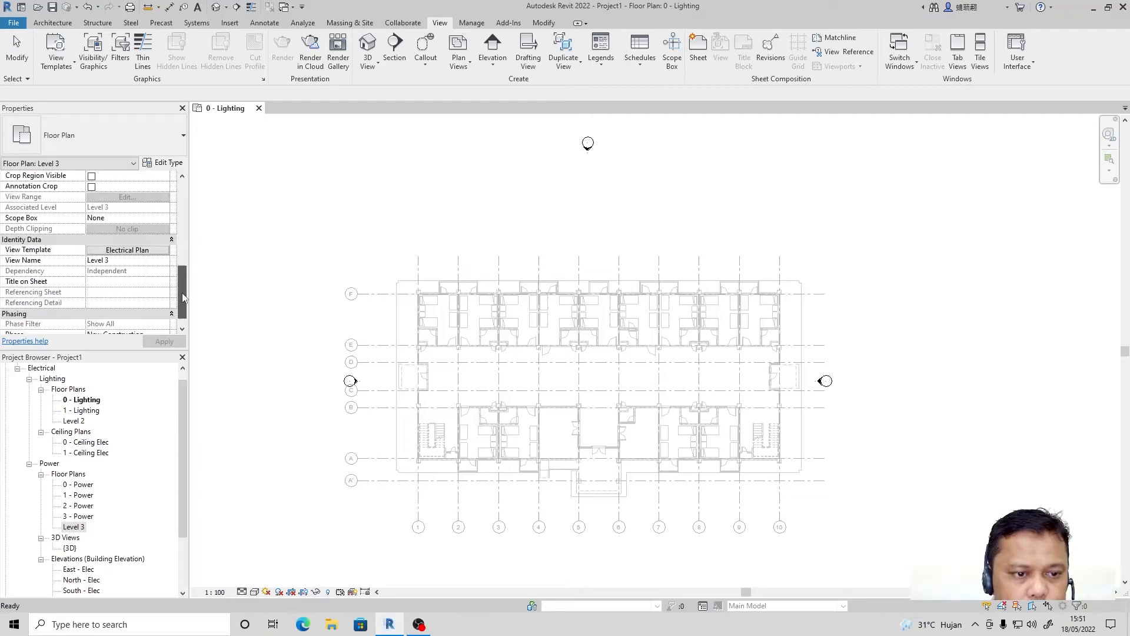
{"action": "left_click", "coordinate": [127, 250]}
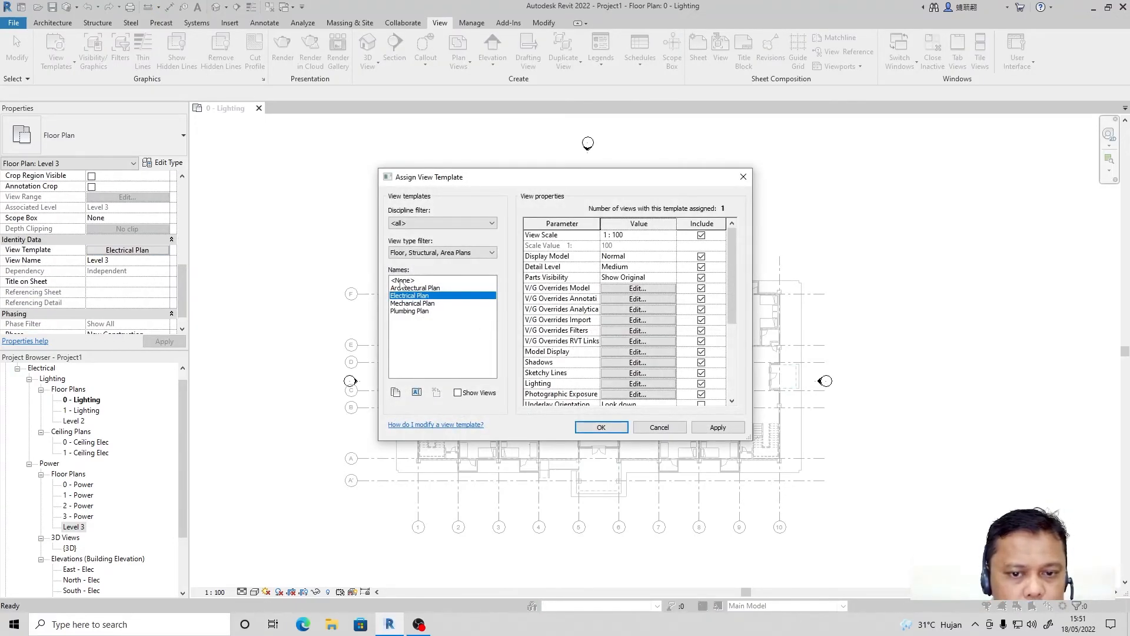
{"action": "left_click", "coordinate": [402, 281]}
{"action": "left_click", "coordinate": [716, 427]}
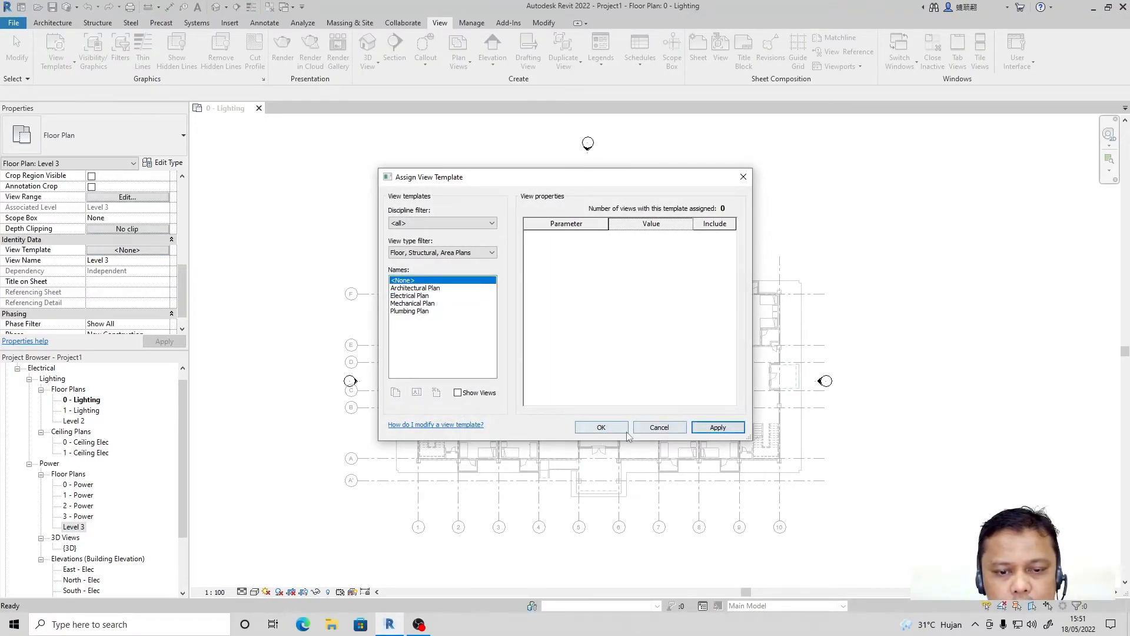
{"action": "left_click", "coordinate": [625, 431]}
Step: Change the sub-discipline of the Level 3 floor plan to Lighting
{"action": "scroll", "coordinate": [167, 271], "scroll_direction": "up", "scroll_amount": 3}
{"action": "scroll", "coordinate": [164, 267], "scroll_direction": "up", "scroll_amount": 2}
{"action": "scroll", "coordinate": [165, 266], "scroll_direction": "down", "scroll_amount": 2}
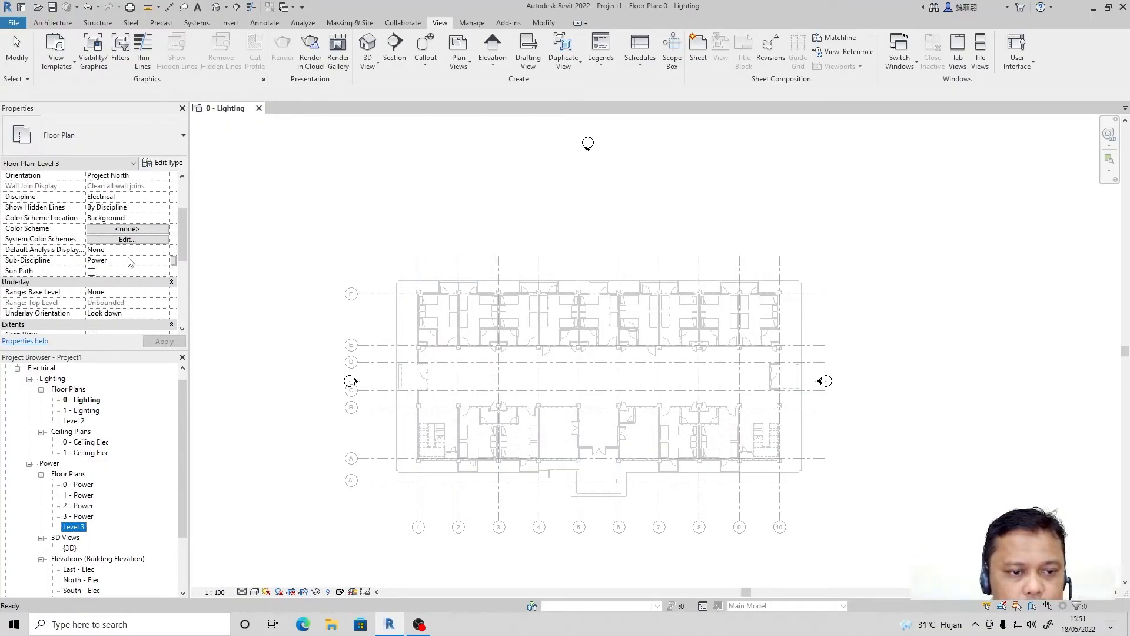
{"action": "left_click", "coordinate": [130, 260]}
{"action": "left_click", "coordinate": [164, 260]}
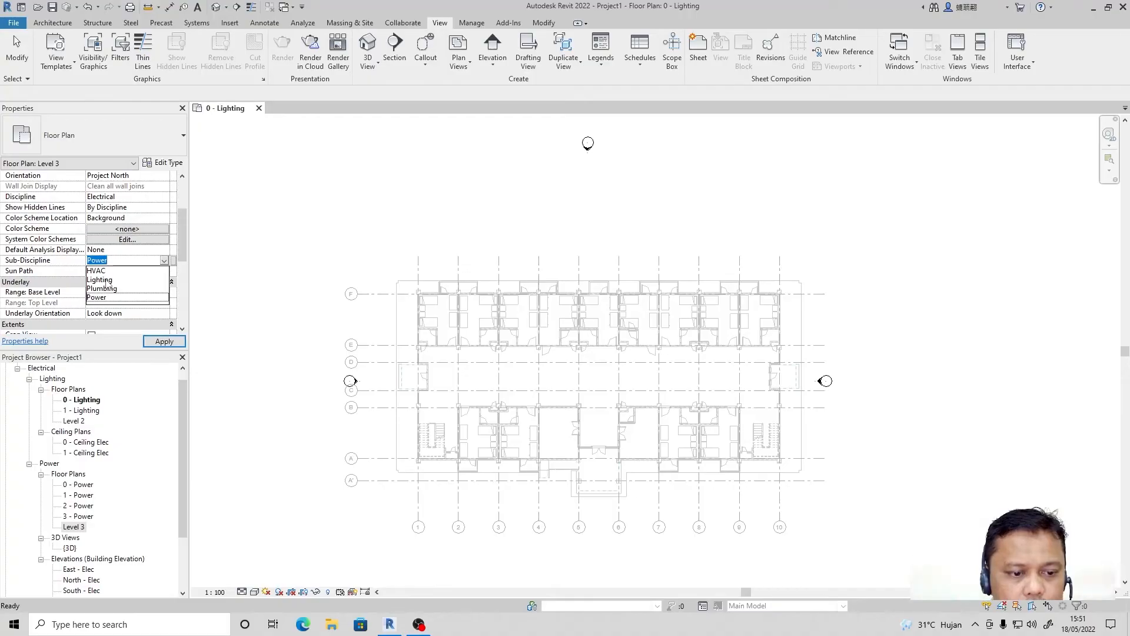
{"action": "left_click", "coordinate": [100, 280]}
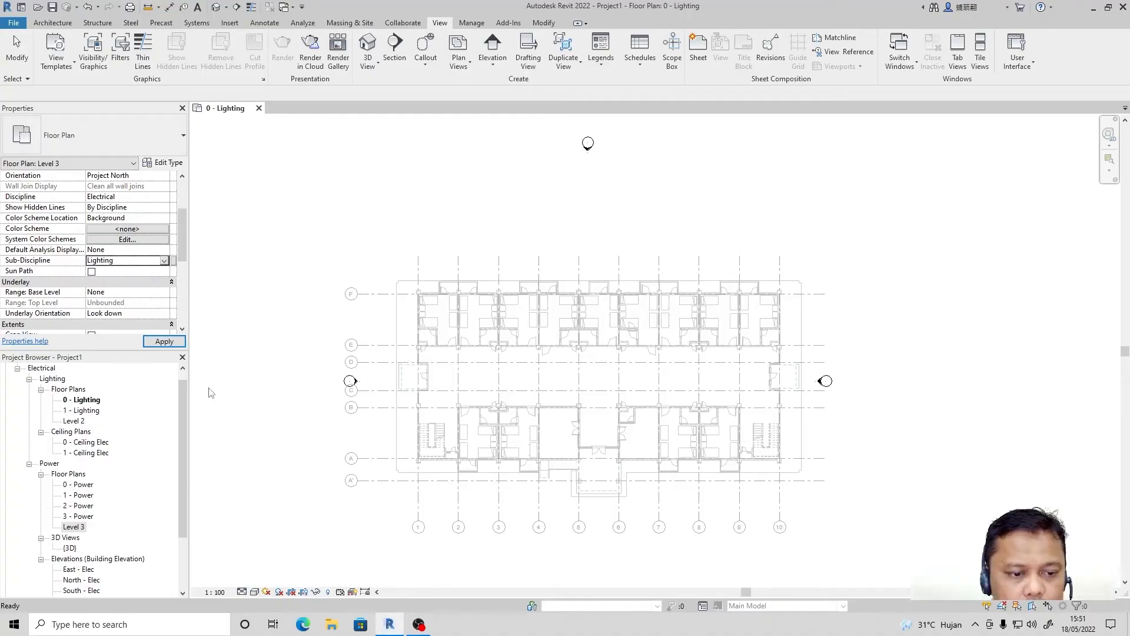
Step: Rename the Level 2 floor plan under Lighting as 2 - Lighting without renaming the corresponding level and views
{"action": "left_click", "coordinate": [81, 423]}
{"action": "right_click", "coordinate": [81, 423]}
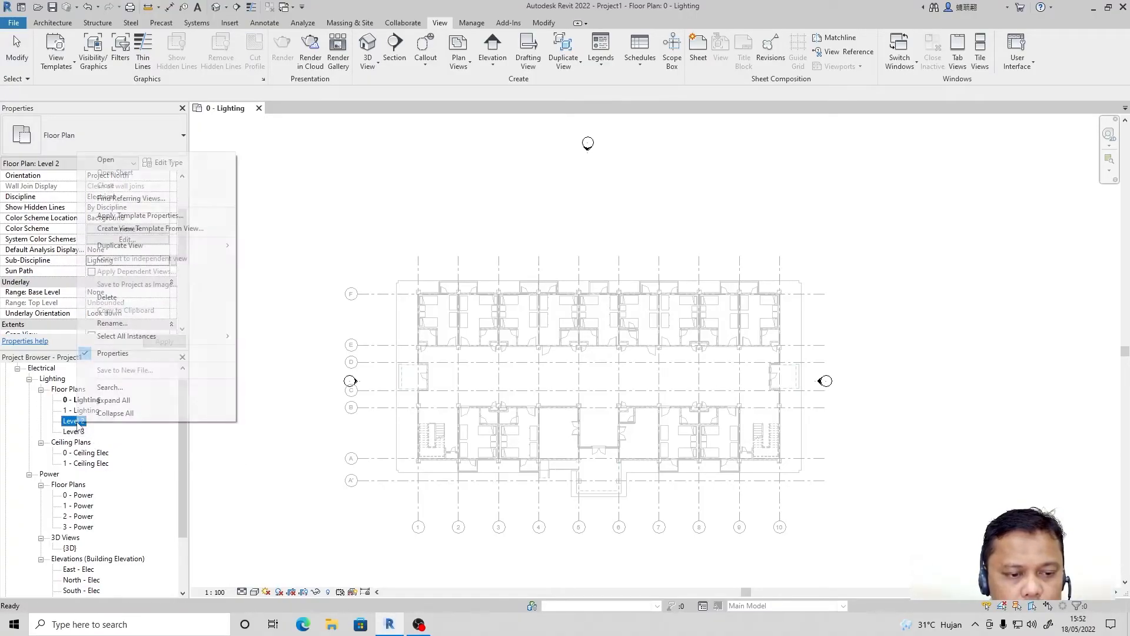
{"action": "left_click", "coordinate": [135, 323]}
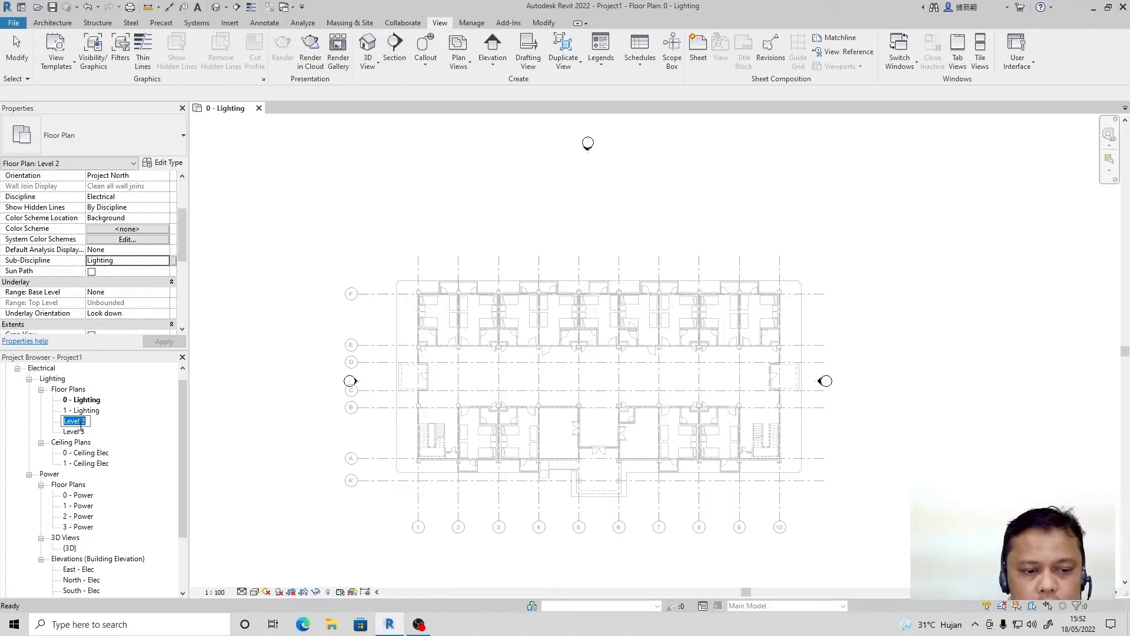
{"action": "type", "text": "2 - Lighting"}
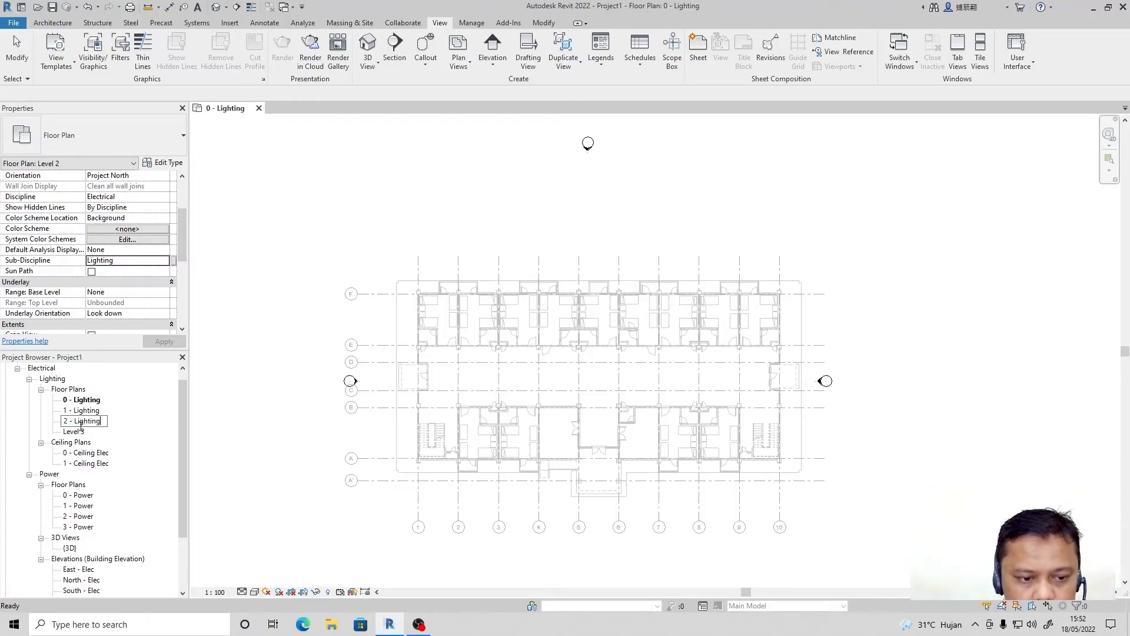
{"action": "key", "text": "Return"}
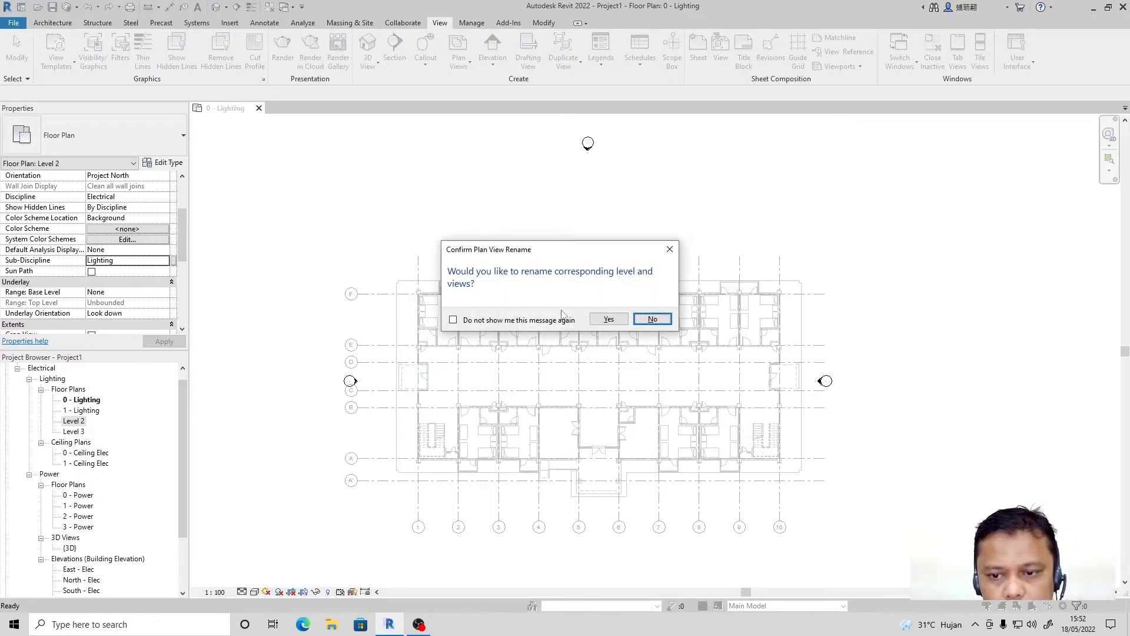
{"action": "left_click", "coordinate": [669, 322]}
Step: Rename the Level 3 floor plan under Lighting as 3 - Lighting without renaming the corresponding level and views
{"action": "right_click", "coordinate": [74, 431]}
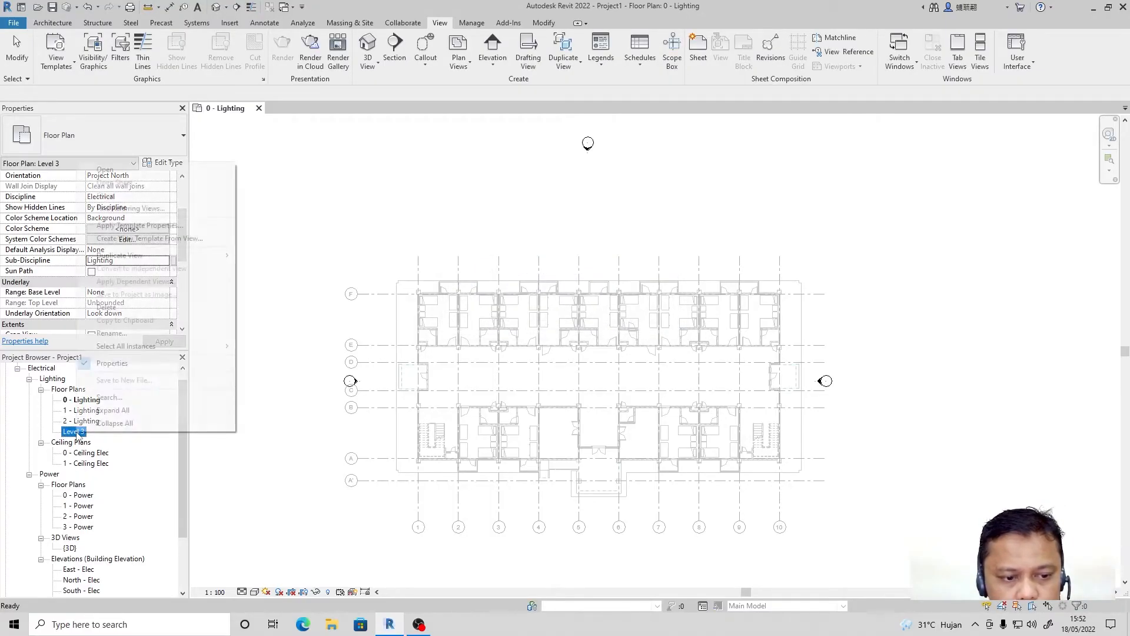
{"action": "left_click", "coordinate": [131, 333]}
{"action": "type", "text": "3"}
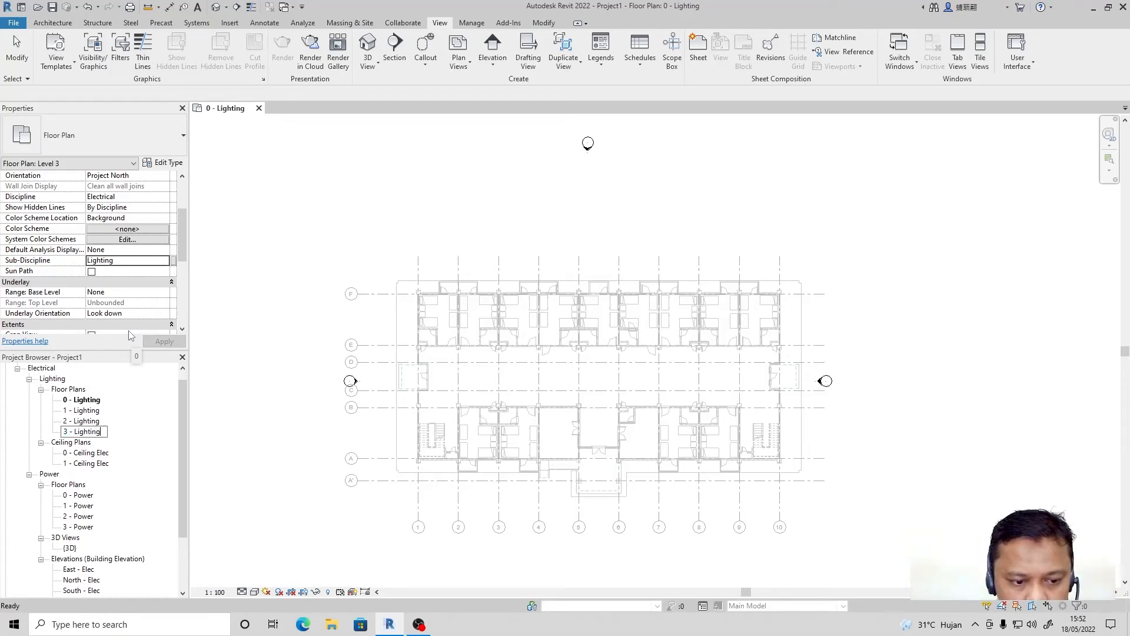
{"action": "type", "text": " - Lighting"}
{"action": "key", "text": "Return"}
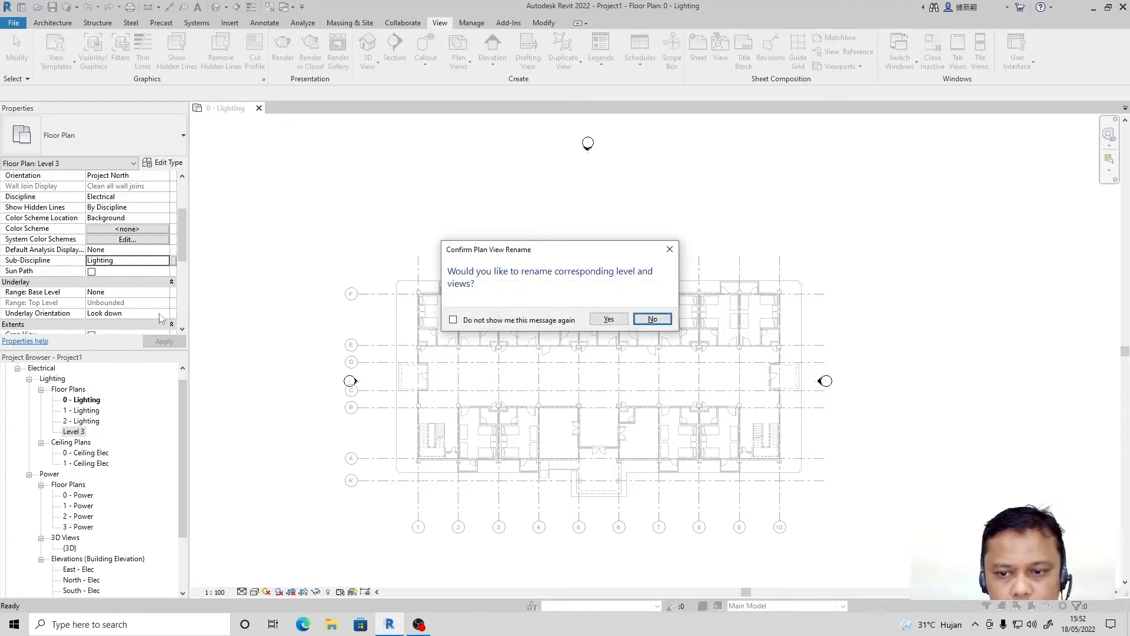
{"action": "left_click", "coordinate": [666, 320]}
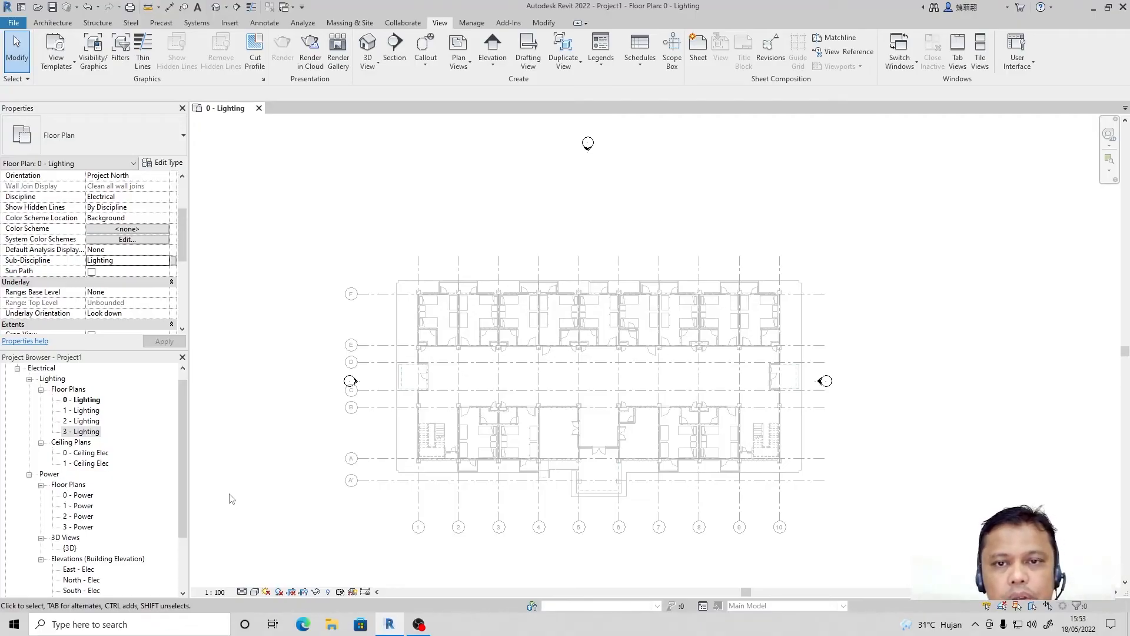
Step: Create reflected ceiling plans of type Ceiling Plan for Level 2 and Level 3
{"action": "left_click", "coordinate": [458, 64]}
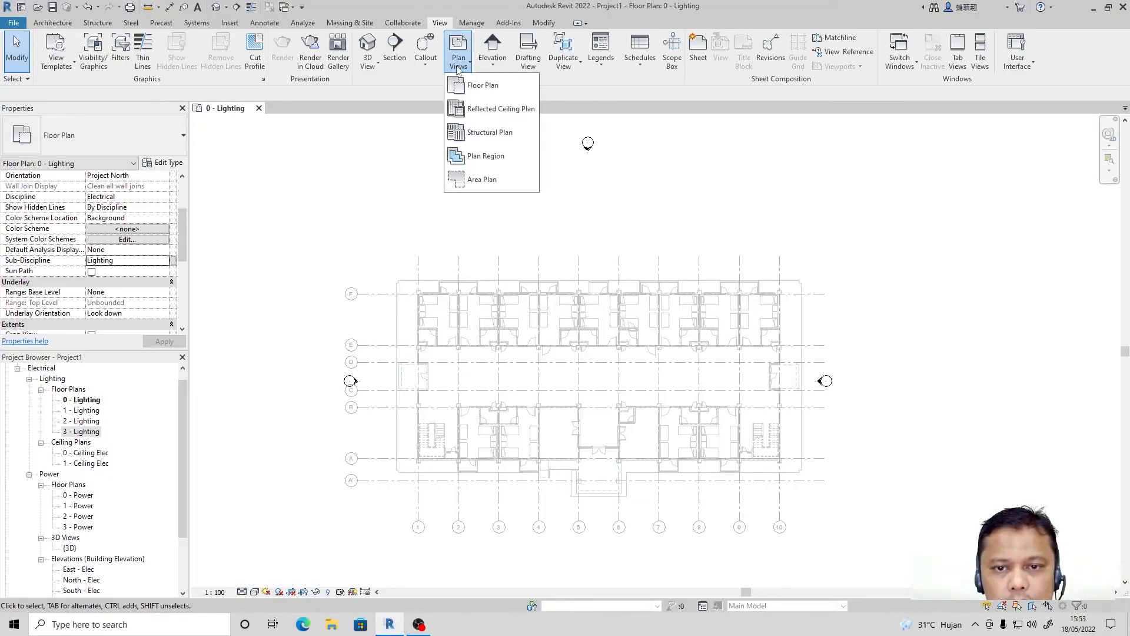
{"action": "left_click", "coordinate": [465, 110]}
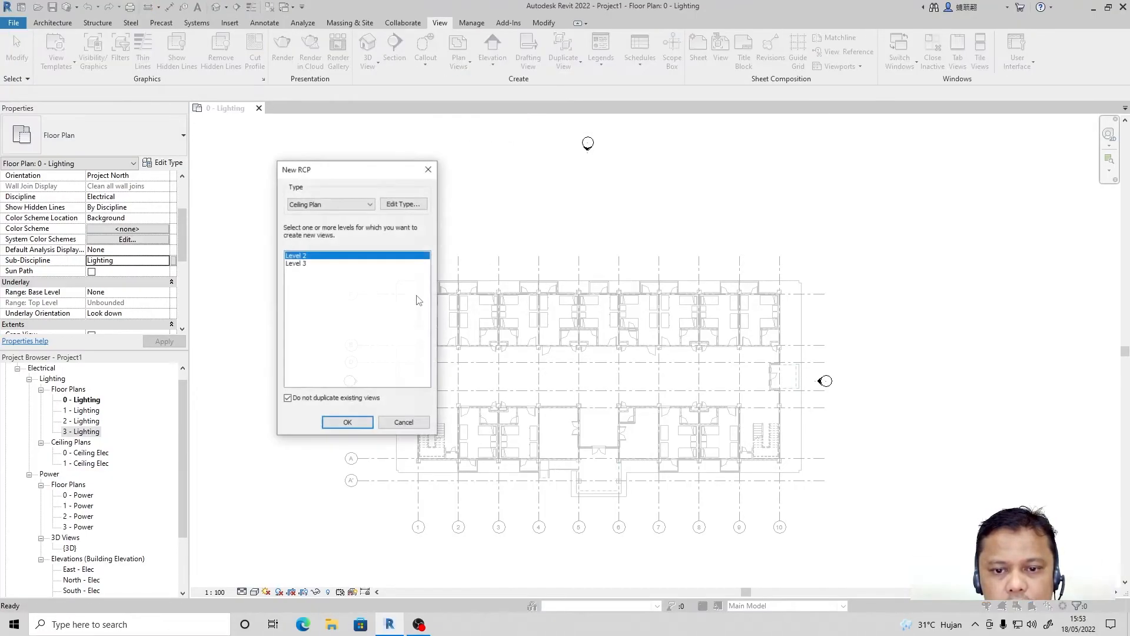
{"action": "left_click", "coordinate": [296, 264], "text": "shift"}
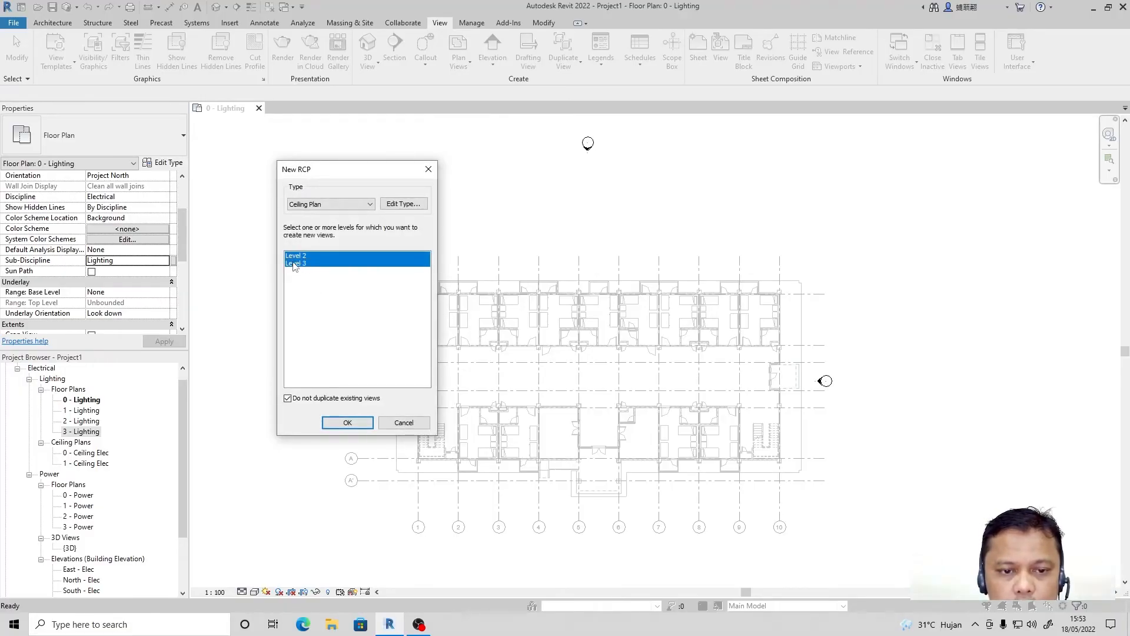
{"action": "left_click", "coordinate": [346, 424]}
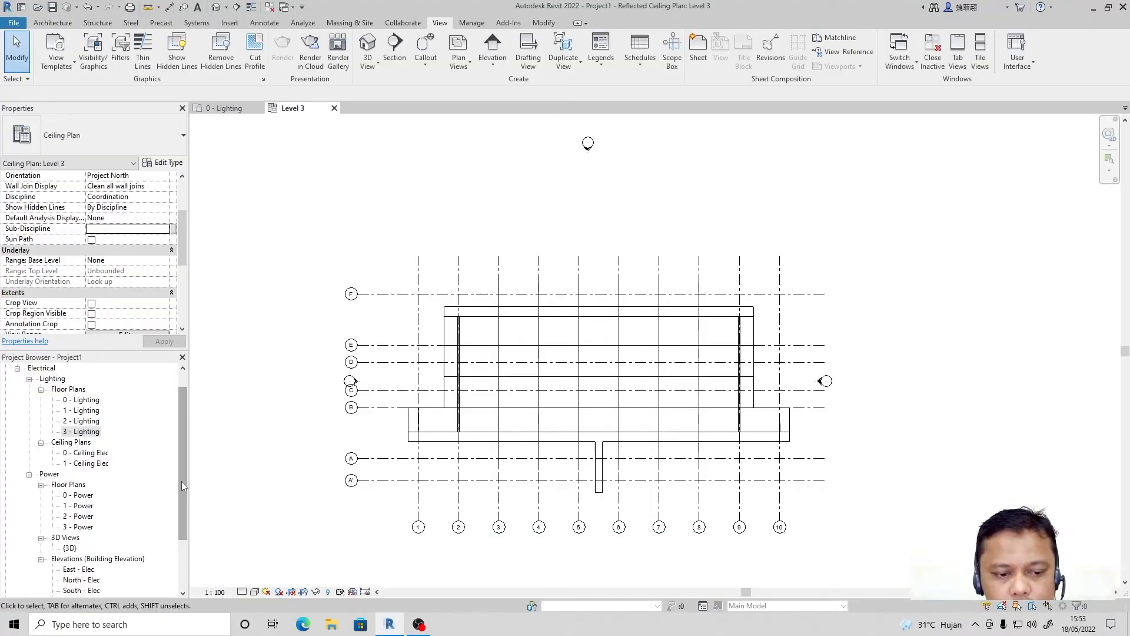
Step: Expand the Coordination group down to its ceiling plans in the project browser and close the Level 3 ceiling plan view
{"action": "mouse_move", "coordinate": [182, 443]}
{"action": "left_mouse_down"}
{"action": "mouse_move", "coordinate": [179, 414]}
{"action": "mouse_move", "coordinate": [193, 500]}
{"action": "mouse_move", "coordinate": [190, 440]}
{"action": "left_mouse_up"}
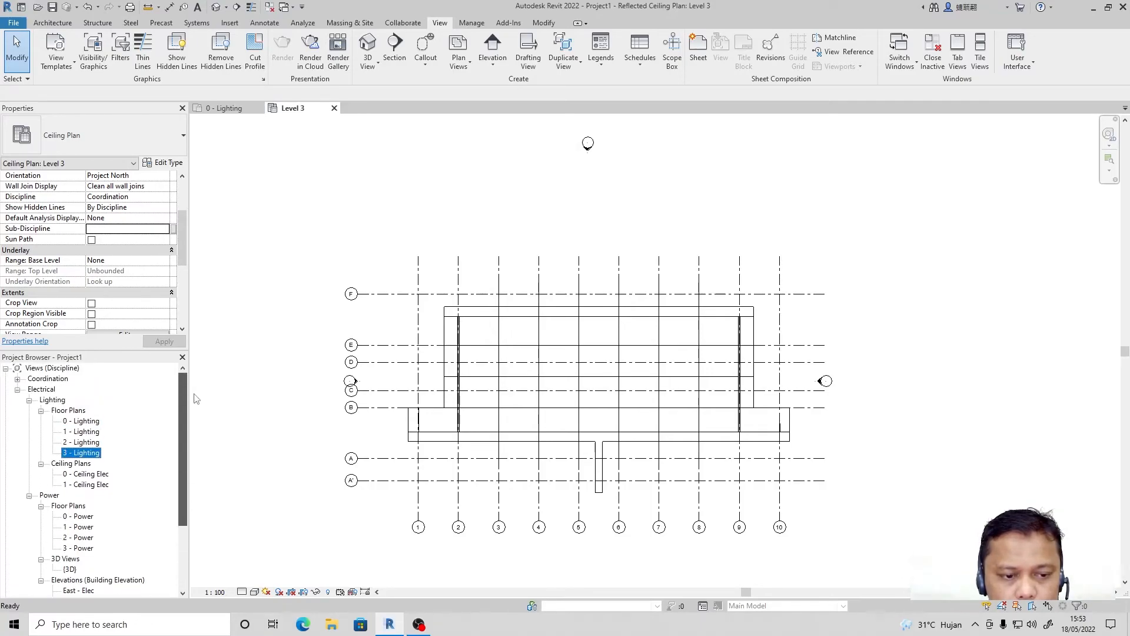
{"action": "left_click", "coordinate": [87, 453]}
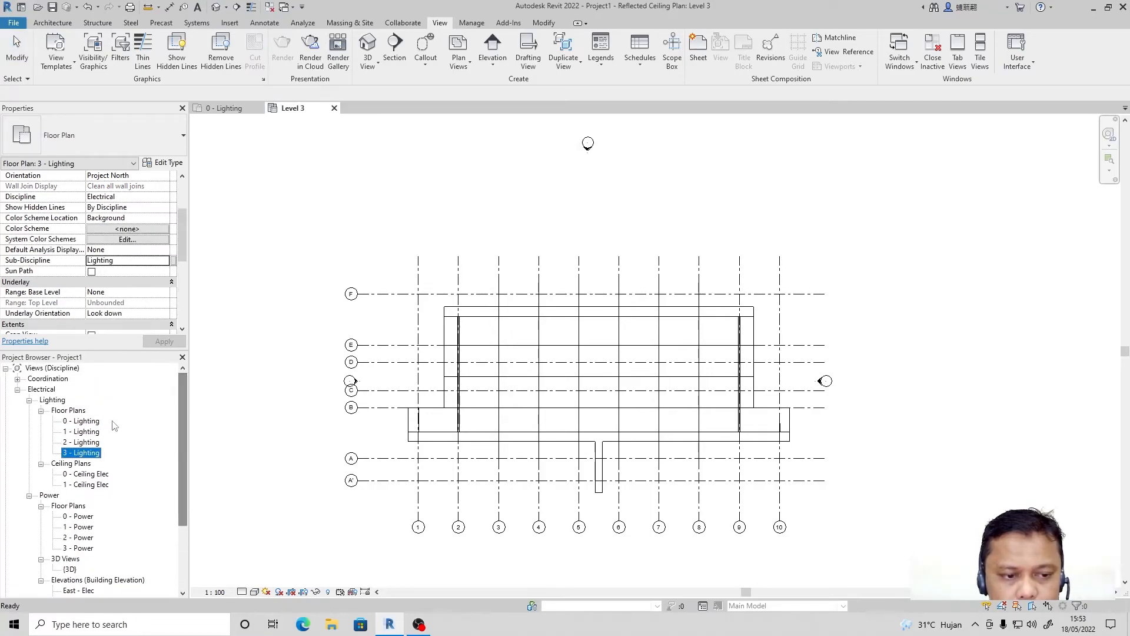
{"action": "left_click", "coordinate": [56, 379]}
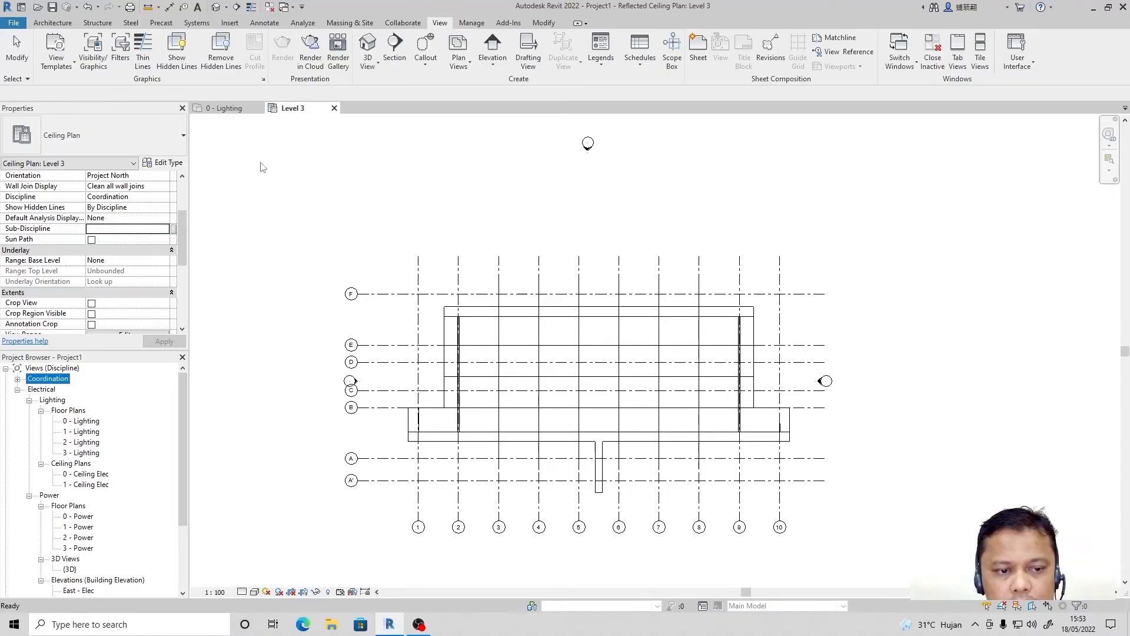
{"action": "left_click", "coordinate": [18, 378]}
{"action": "left_click", "coordinate": [29, 390]}
{"action": "left_click", "coordinate": [41, 399]}
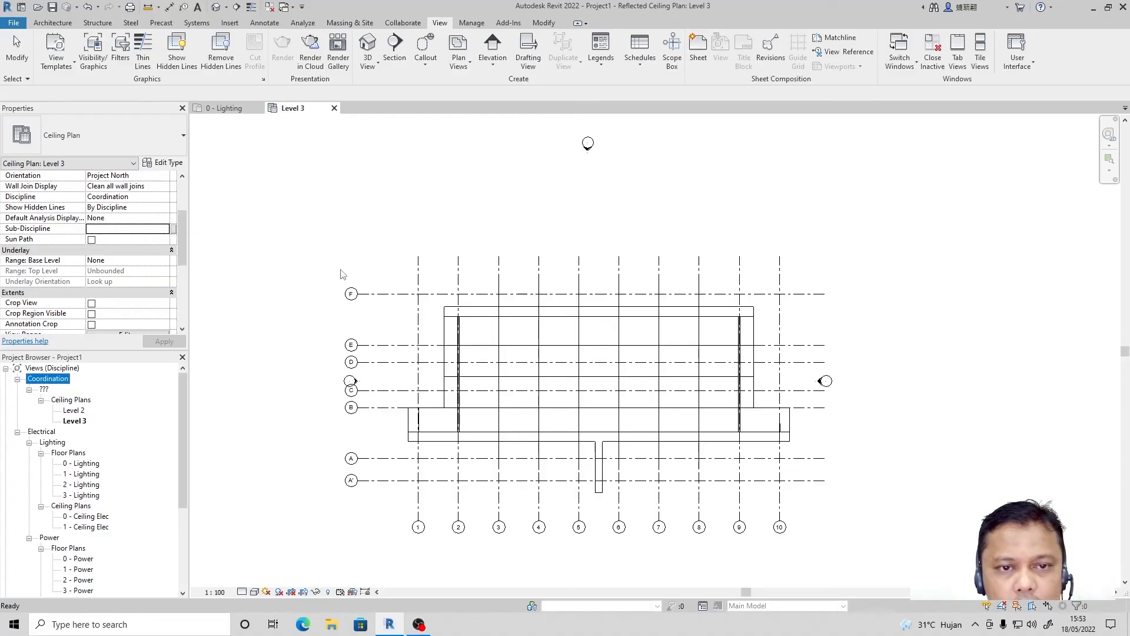
{"action": "left_click", "coordinate": [334, 108]}
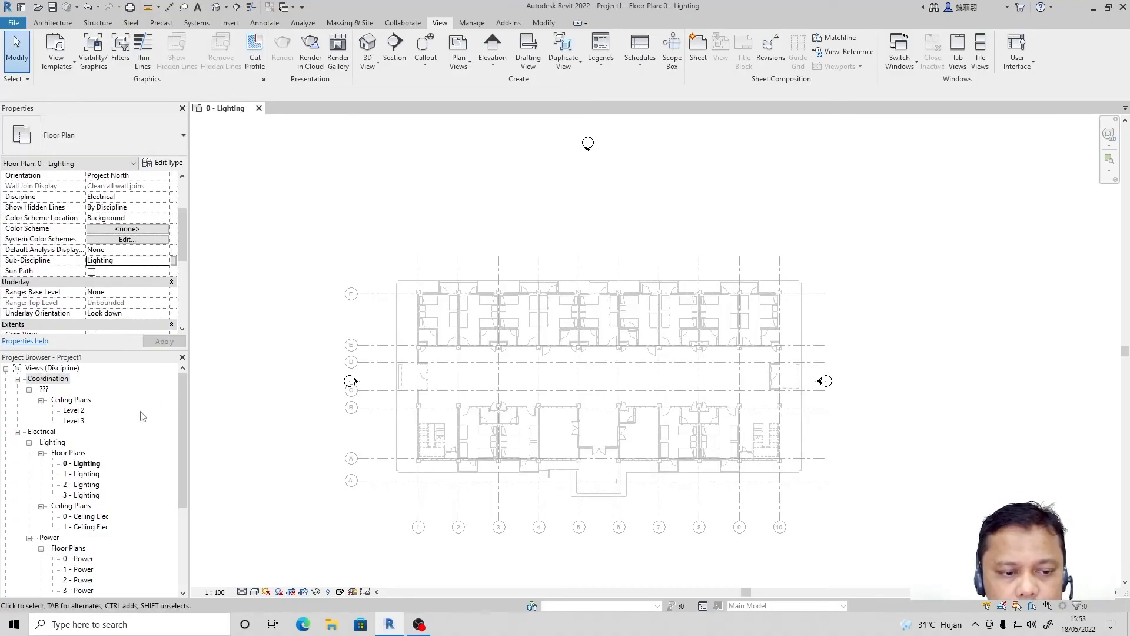
Step: Set the discipline of the Level 3 ceiling plan to Electrical
{"action": "left_click", "coordinate": [75, 420]}
{"action": "scroll", "coordinate": [143, 229], "scroll_direction": "down", "scroll_amount": 5}
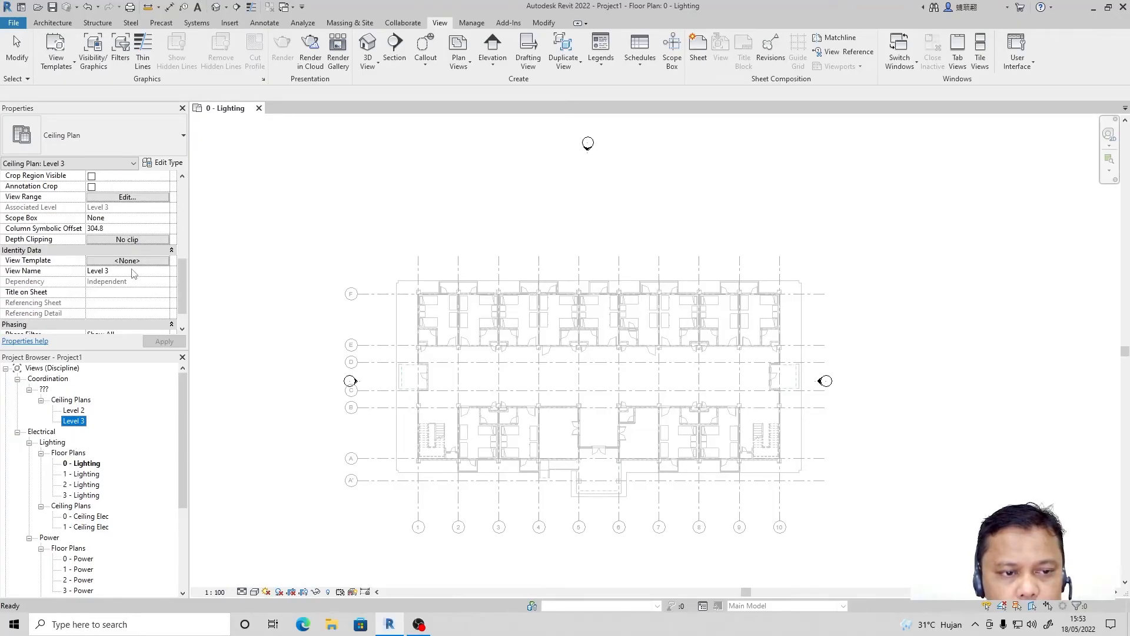
{"action": "scroll", "coordinate": [135, 276], "scroll_direction": "up", "scroll_amount": 4}
{"action": "scroll", "coordinate": [135, 276], "scroll_direction": "up", "scroll_amount": 1}
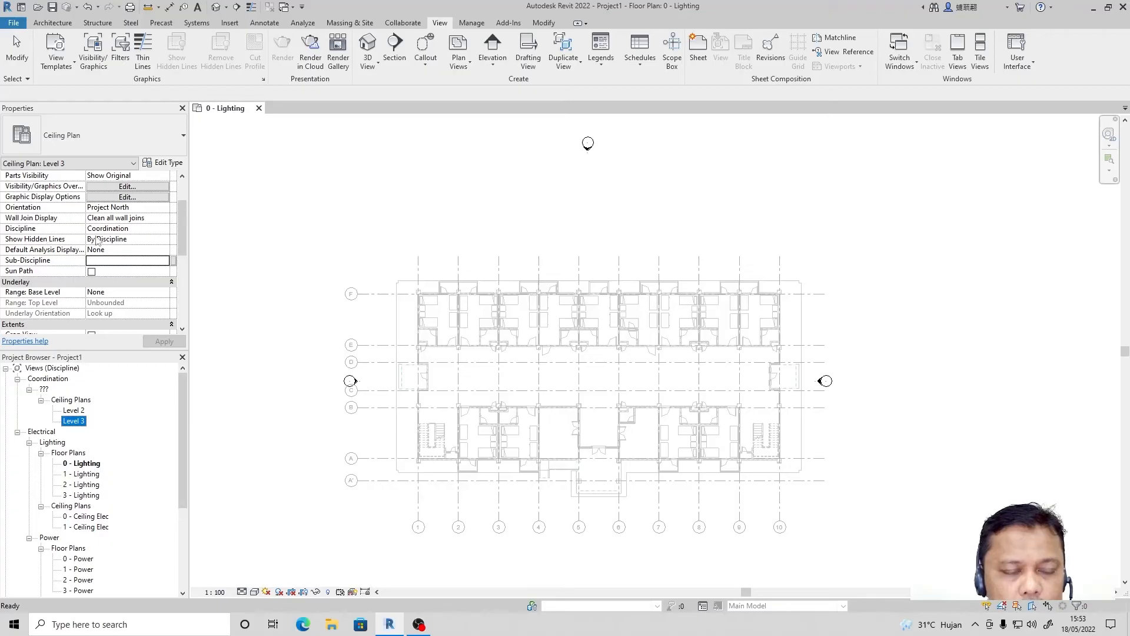
{"action": "left_click", "coordinate": [139, 229]}
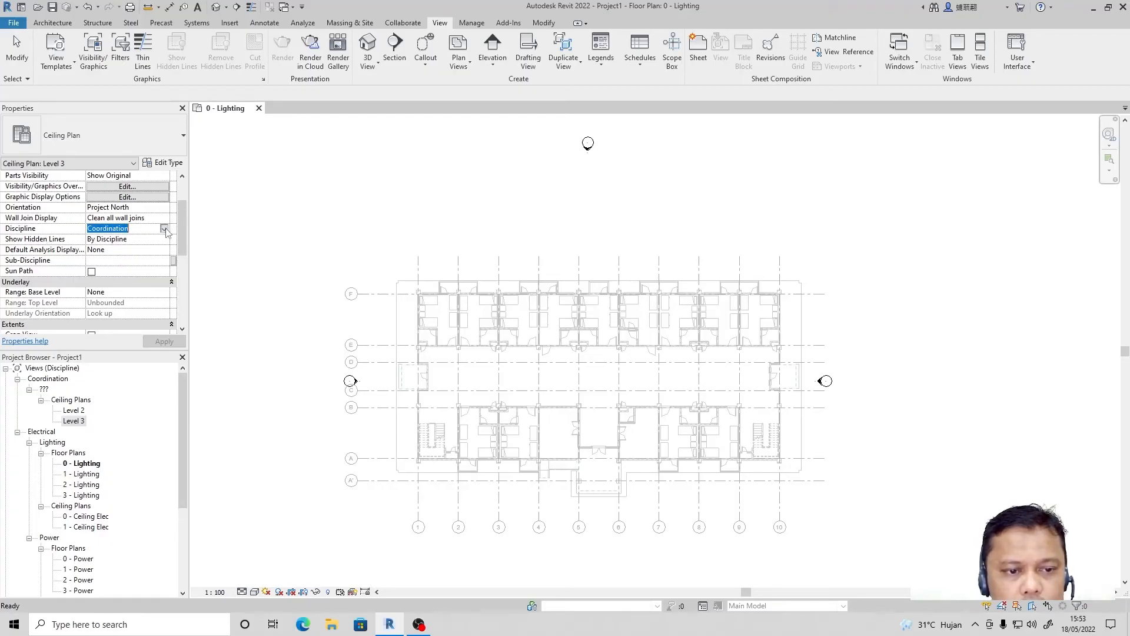
{"action": "left_click", "coordinate": [164, 229]}
{"action": "left_click", "coordinate": [110, 266]}
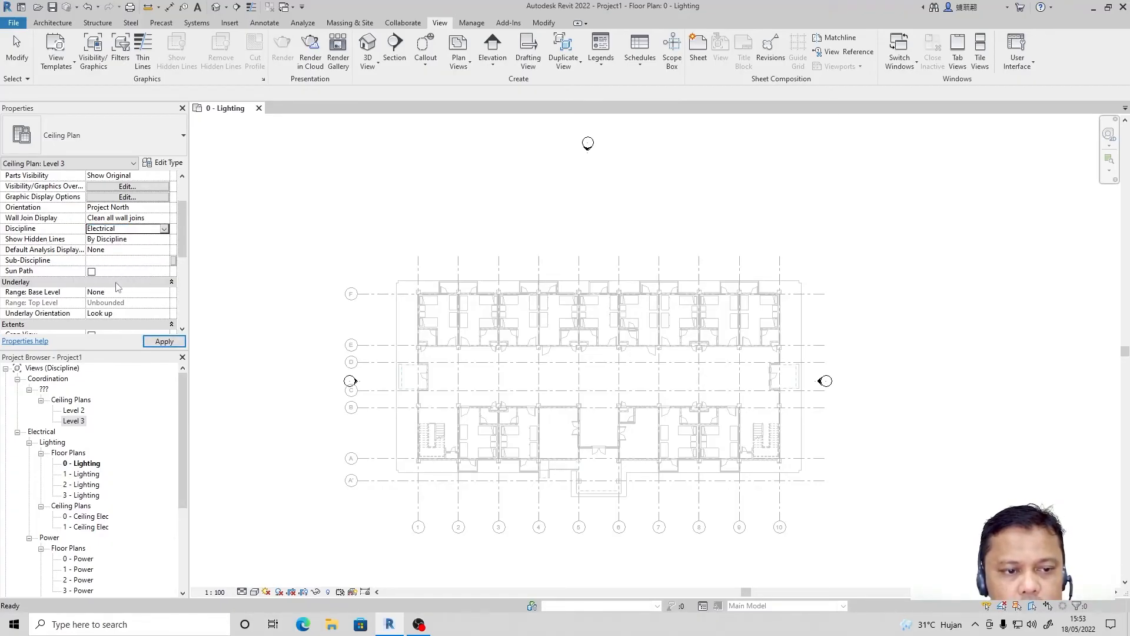
Step: Set the sub-discipline of the Level 3 ceiling plan to Lighting and apply the change
{"action": "left_click", "coordinate": [109, 261]}
{"action": "left_click", "coordinate": [163, 261]}
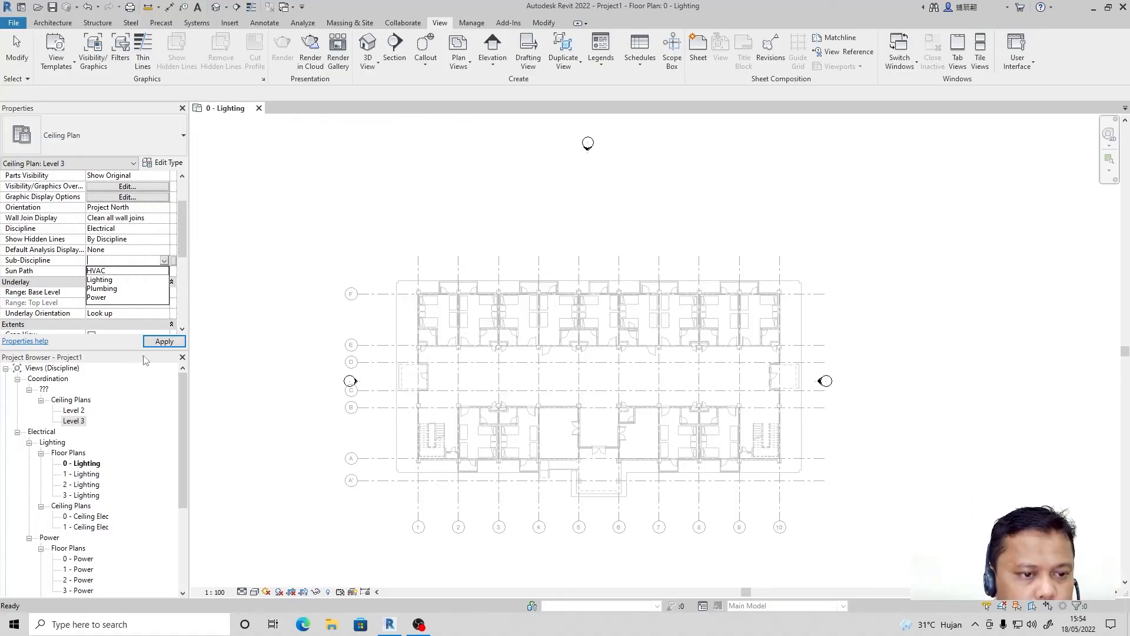
{"action": "left_click", "coordinate": [106, 281]}
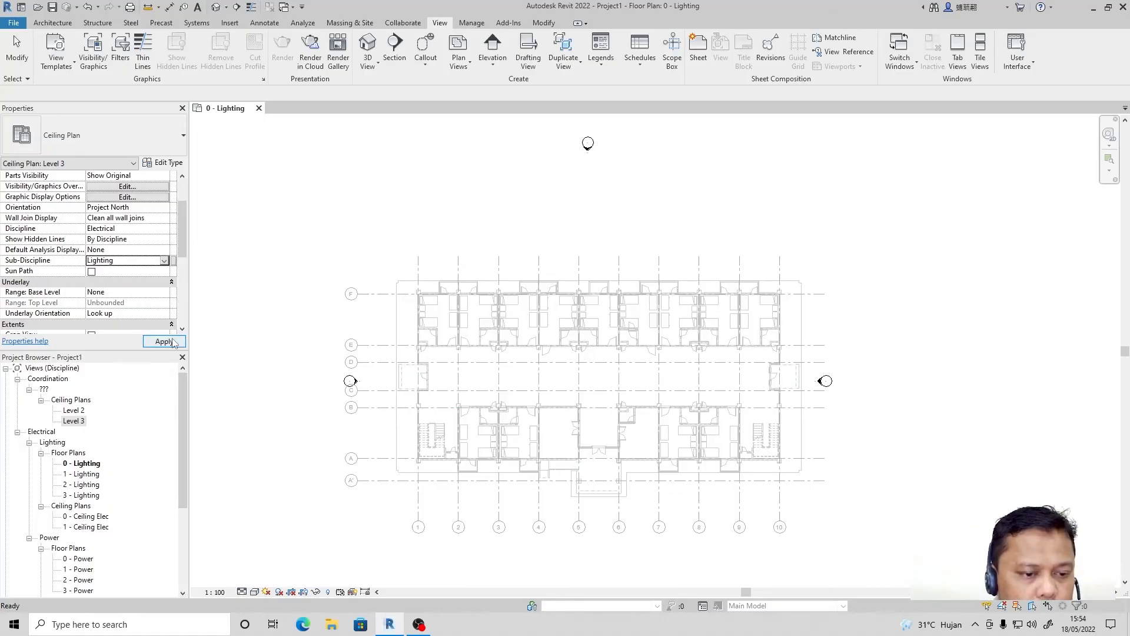
{"action": "left_click", "coordinate": [164, 341]}
Step: Set the Level 2 ceiling plan's discipline to Electrical and its sub-discipline to Lighting, and apply the changes
{"action": "left_click", "coordinate": [82, 411]}
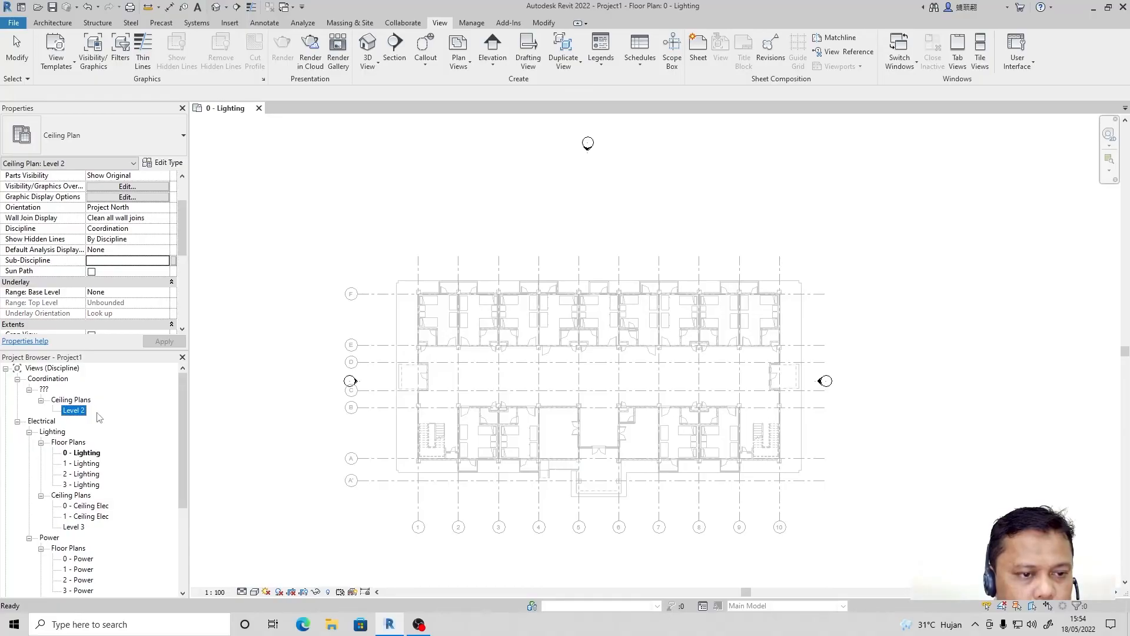
{"action": "left_click", "coordinate": [150, 229]}
{"action": "left_click", "coordinate": [164, 228]}
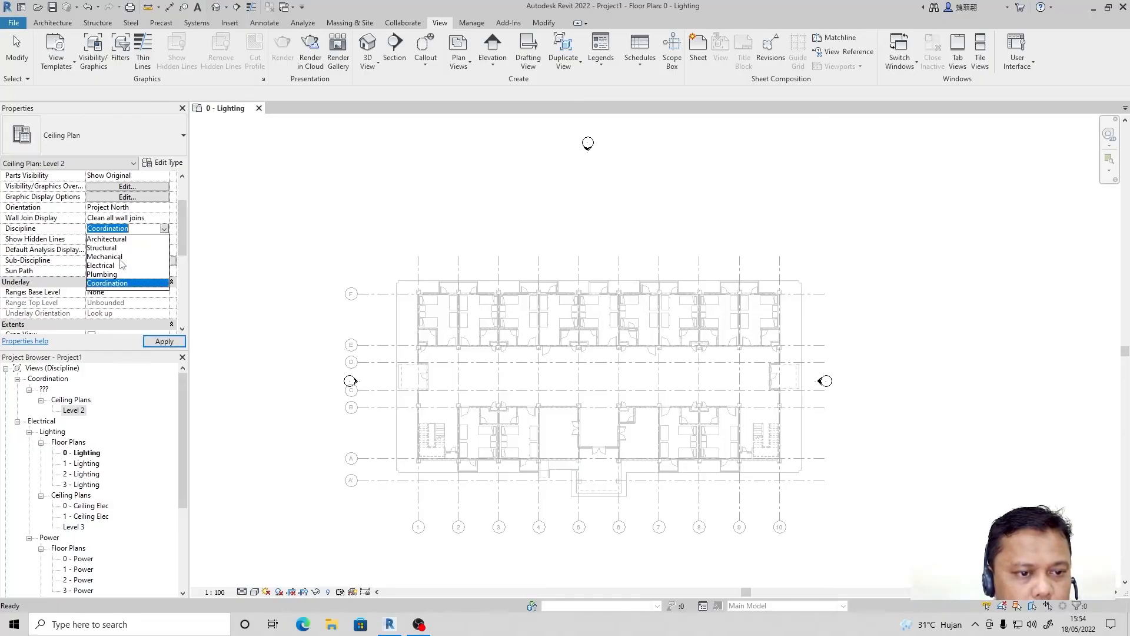
{"action": "left_click", "coordinate": [123, 269]}
{"action": "left_click", "coordinate": [126, 260]}
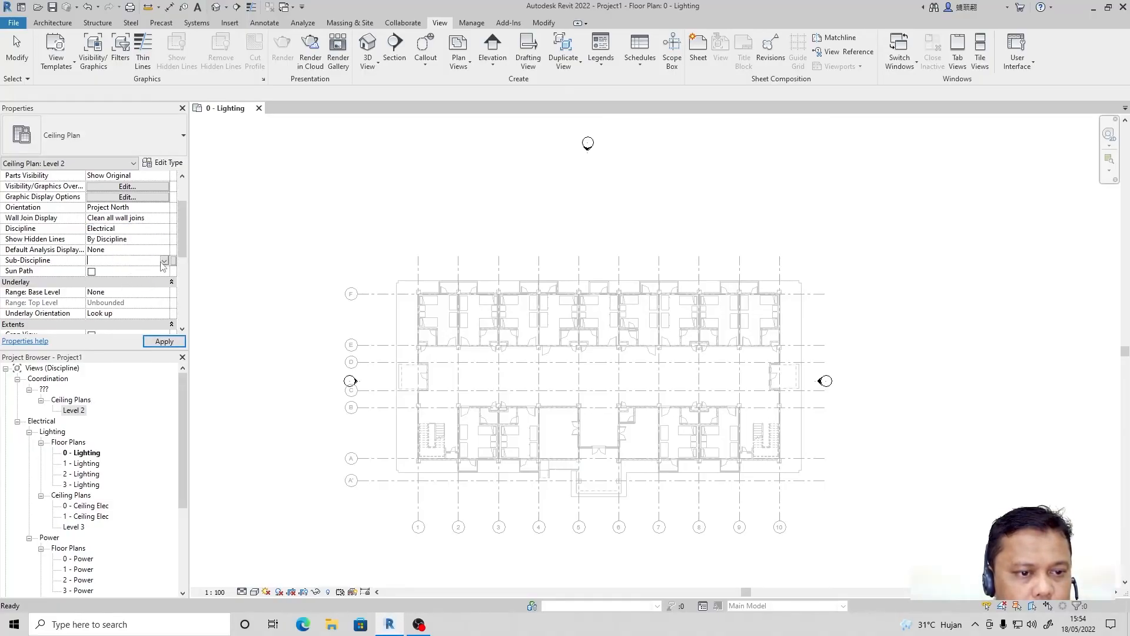
{"action": "left_click", "coordinate": [164, 261]}
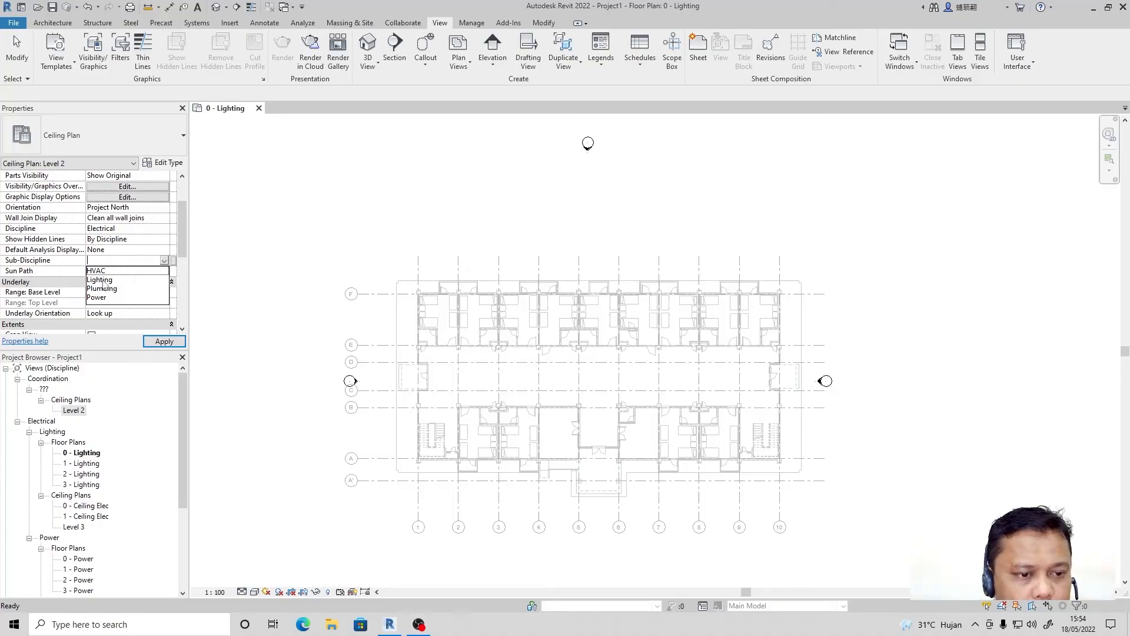
{"action": "left_click", "coordinate": [104, 280]}
{"action": "left_click", "coordinate": [165, 343]}
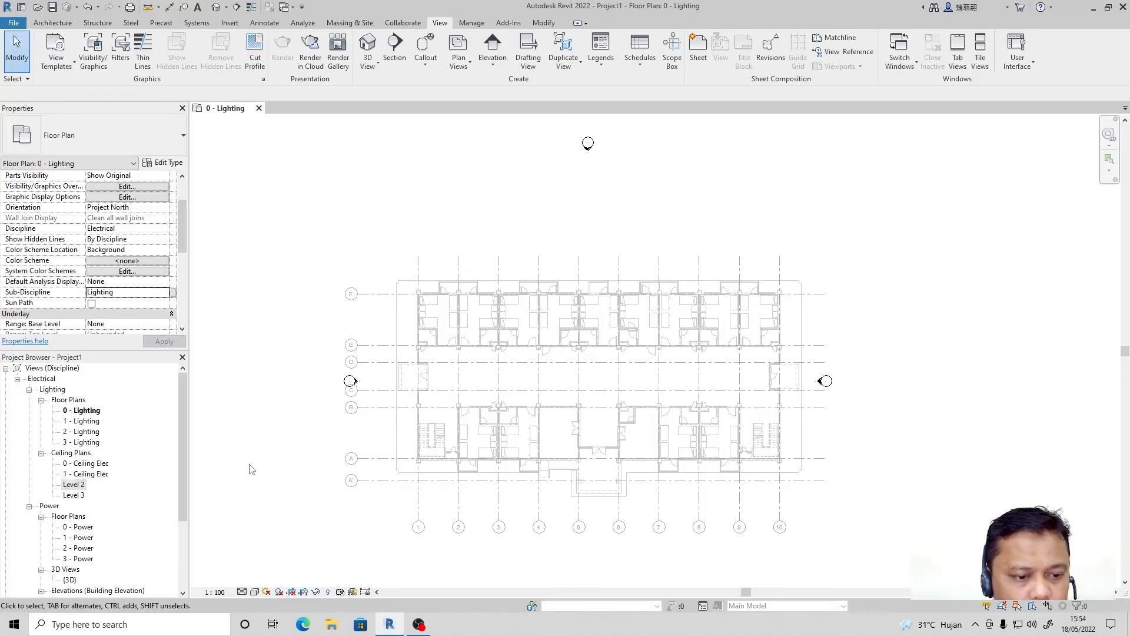
Step: Rename the Level 2 ceiling plan under Lighting as 2 - Ceiling Elec without renaming the corresponding level and views
{"action": "left_click", "coordinate": [74, 484]}
{"action": "right_click", "coordinate": [73, 484]}
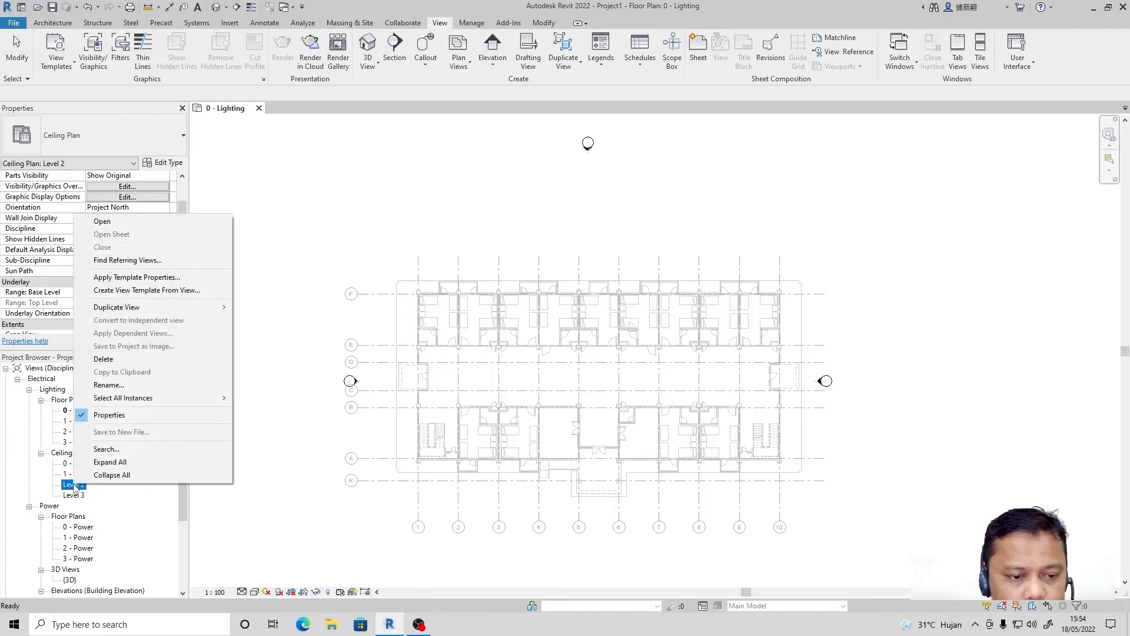
{"action": "left_click", "coordinate": [109, 385]}
{"action": "type", "text": "2 - Ceiling Ele"}
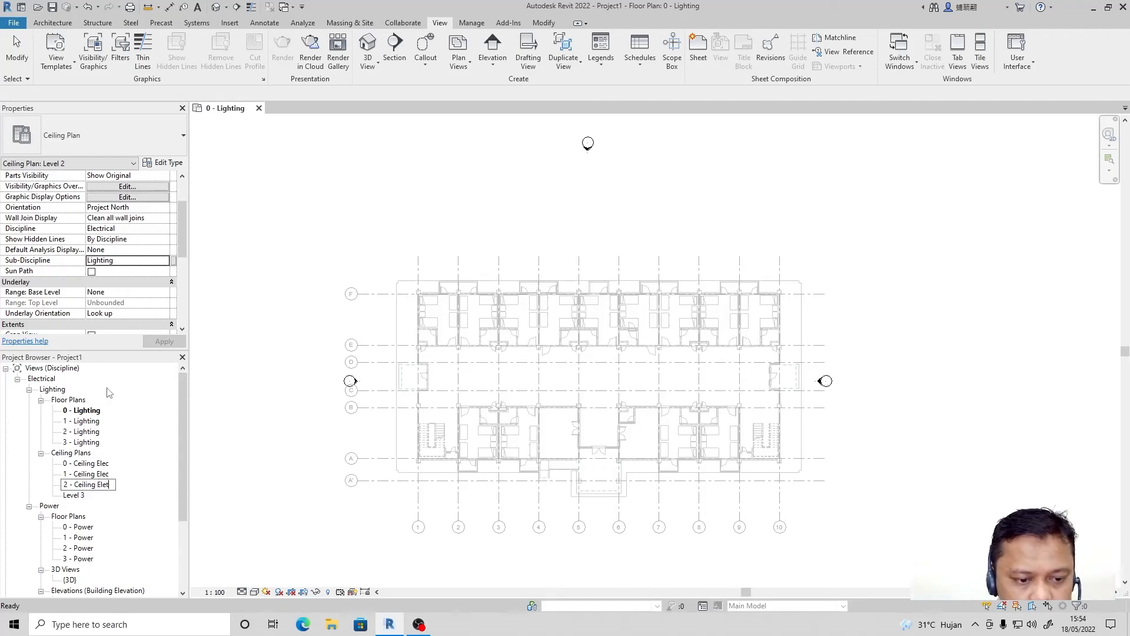
{"action": "type", "text": "c"}
{"action": "key", "text": "Return"}
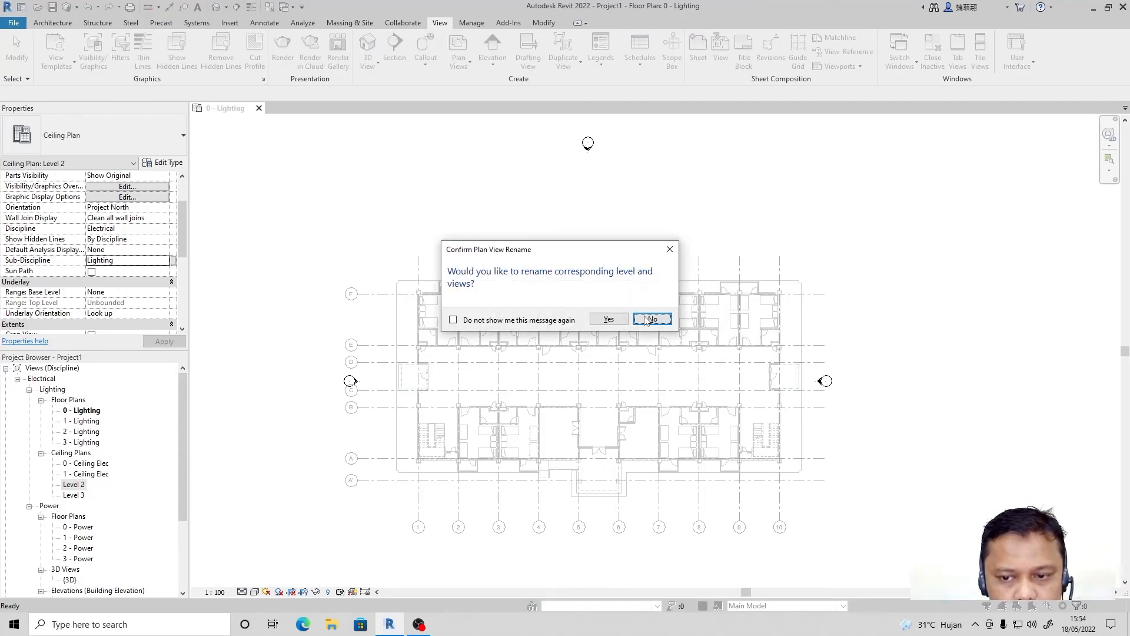
{"action": "left_click", "coordinate": [657, 325]}
Step: Rename the Level 3 ceiling plan under Lighting as 3 - Ceiling Elec without renaming the corresponding level and views
{"action": "right_click", "coordinate": [80, 495]}
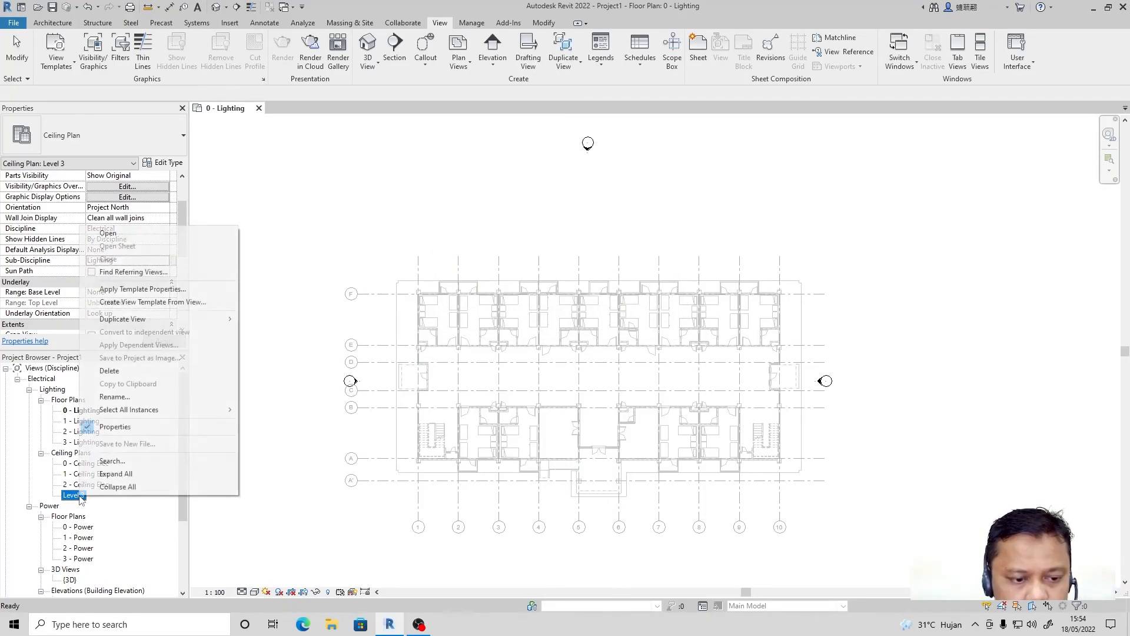
{"action": "left_click", "coordinate": [117, 396]}
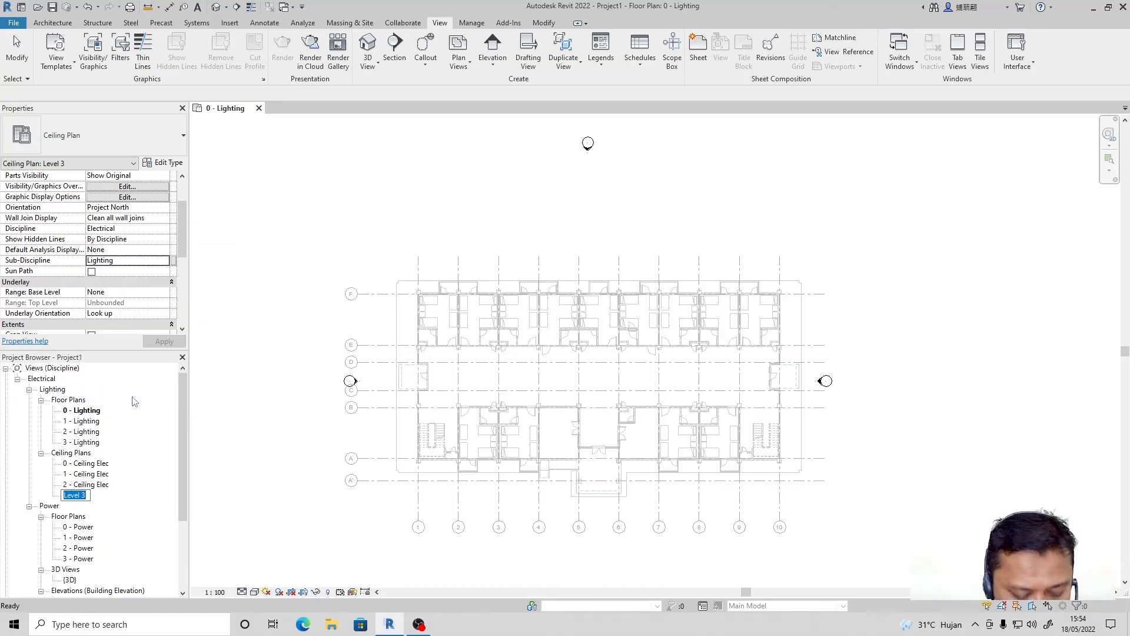
{"action": "type", "text": "3 - Ceiling Elec"}
{"action": "key", "text": "Return"}
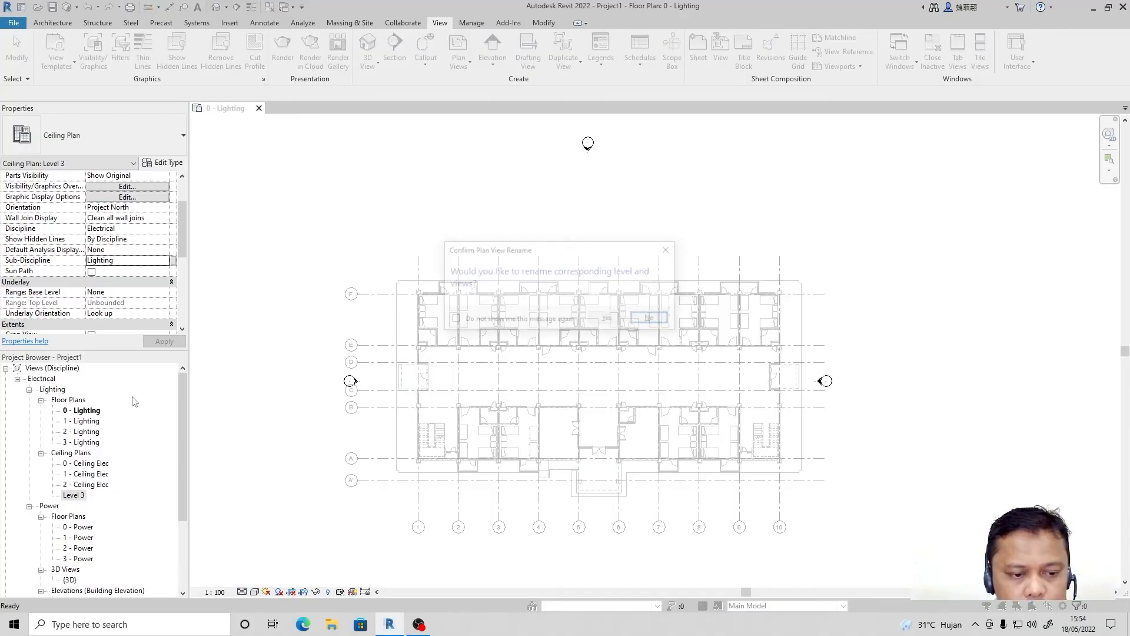
{"action": "left_click", "coordinate": [650, 319]}
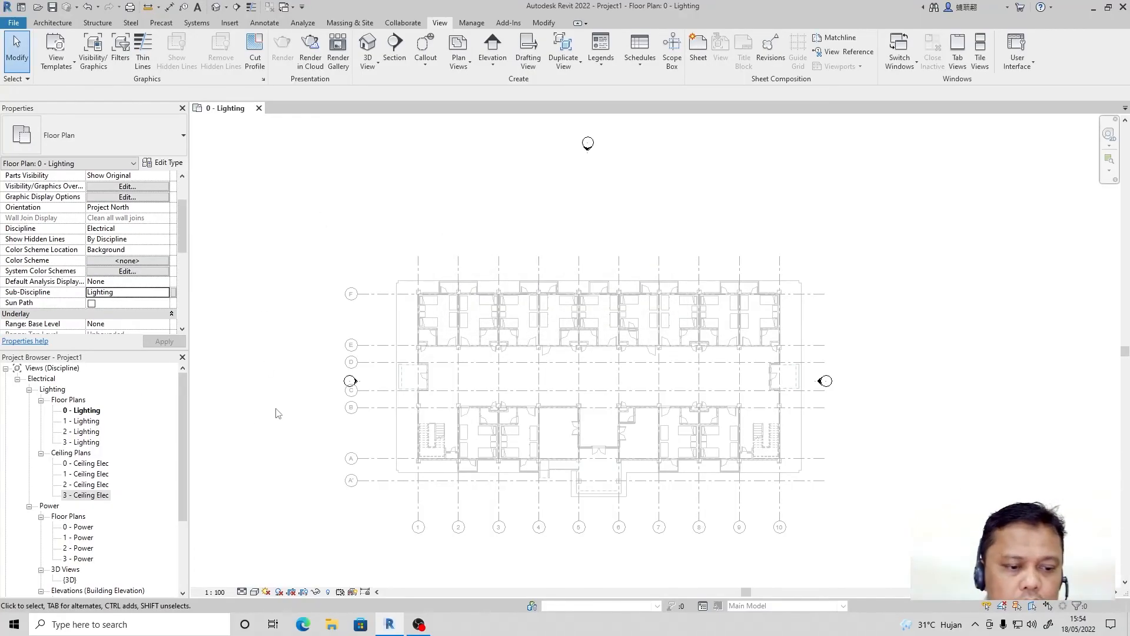
{"action": "mouse_move", "coordinate": [180, 406]}
{"action": "left_mouse_down"}
{"action": "mouse_move", "coordinate": [182, 448]}
{"action": "mouse_move", "coordinate": [186, 412]}
{"action": "mouse_move", "coordinate": [196, 450]}
{"action": "mouse_move", "coordinate": [192, 398]}
{"action": "mouse_move", "coordinate": [200, 415]}
{"action": "left_mouse_up"}
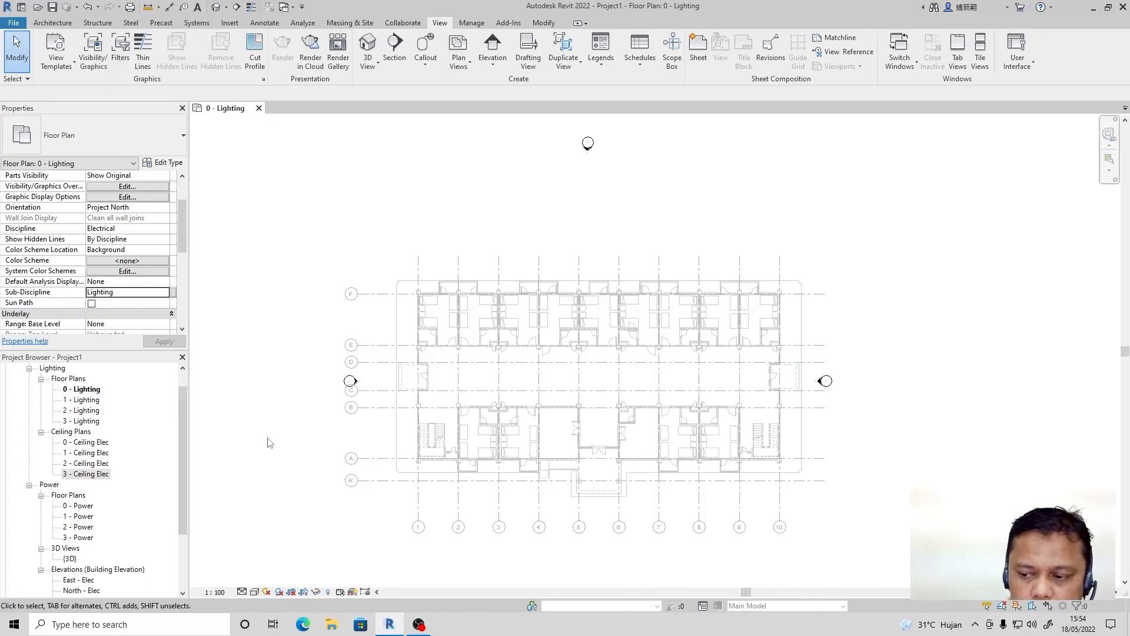